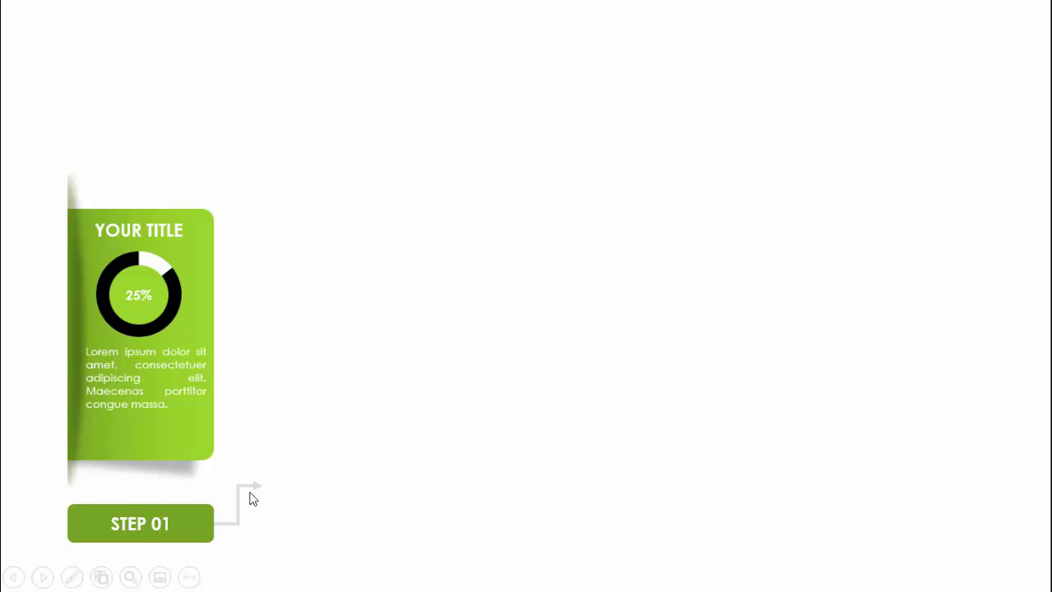
Step: Reveal the STEP 02 through STEP 05 cards in turn, then advance to the next slide
left_click(470, 510)
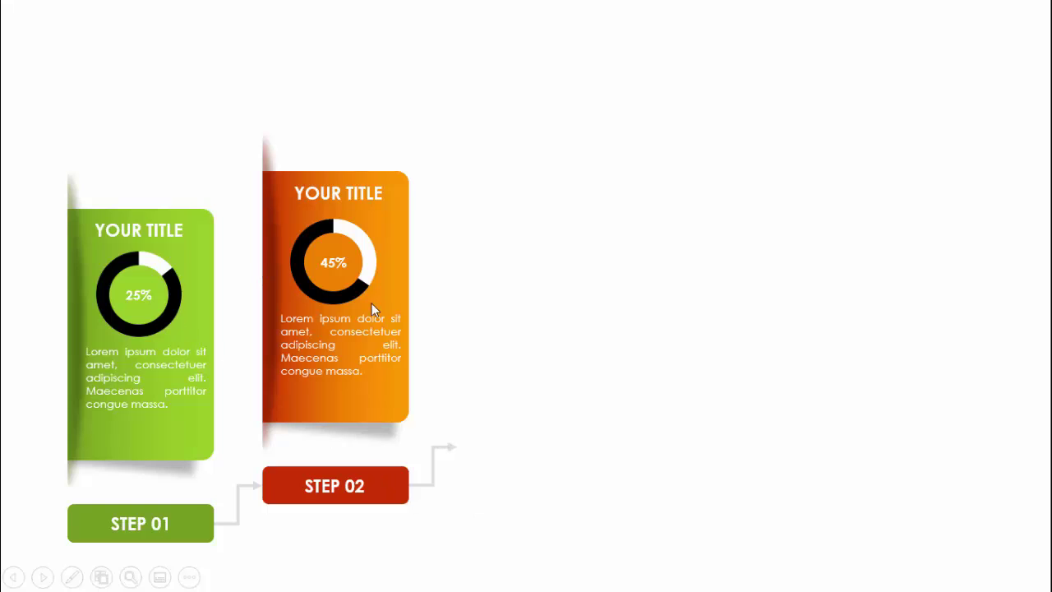
left_click(526, 493)
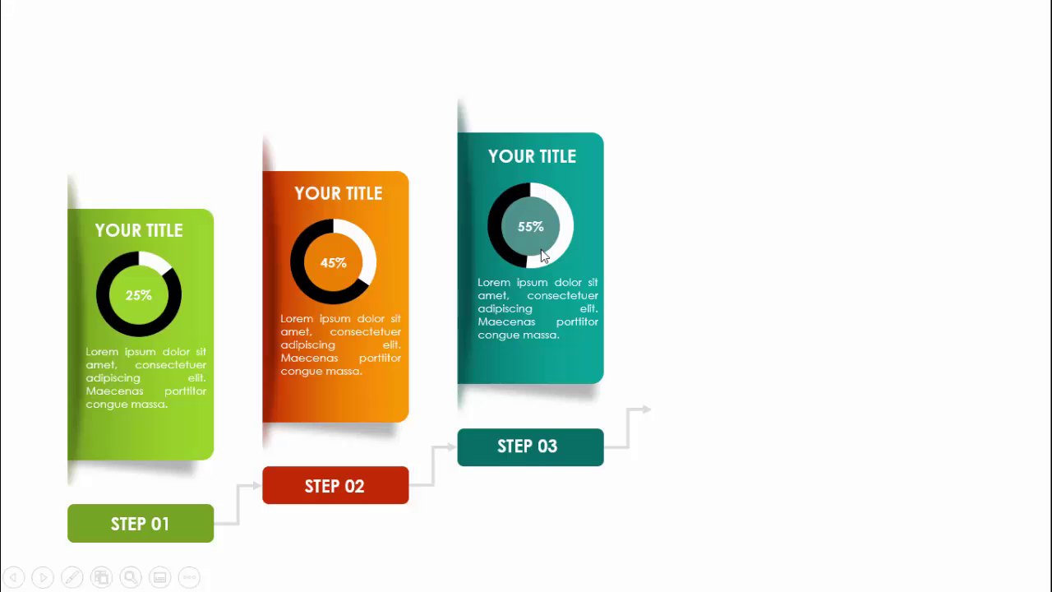
left_click(736, 454)
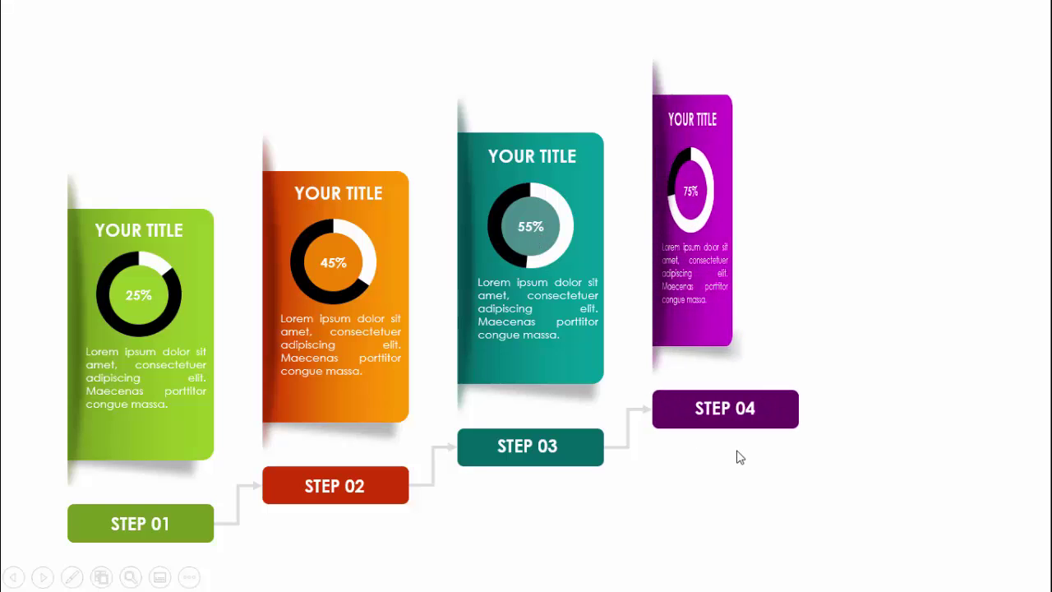
left_click(737, 457)
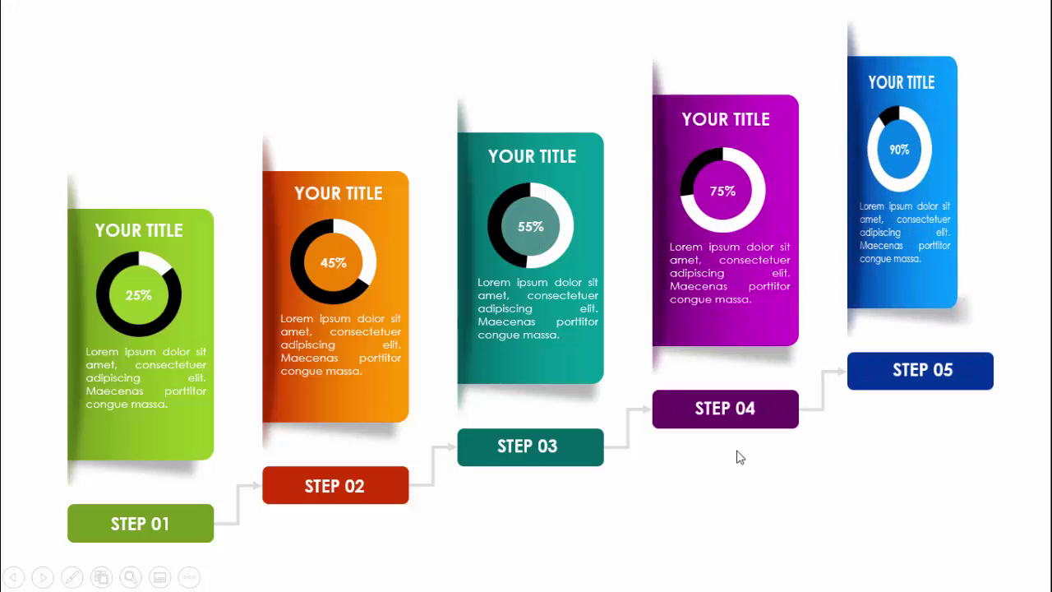
left_click(884, 448)
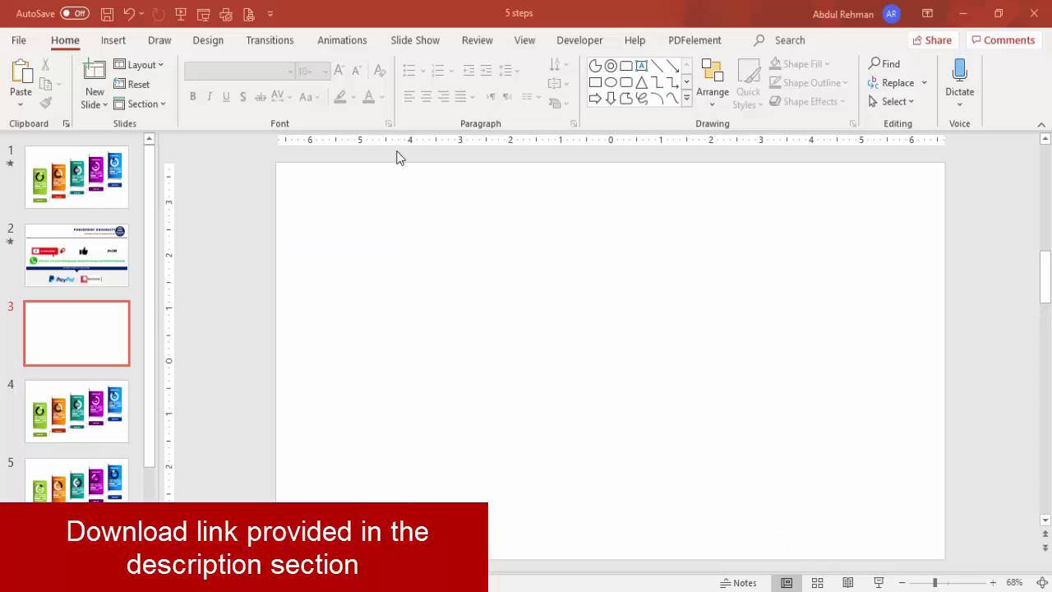
Step: Switch to the Insert tab with blank slide 3 open in Normal view
left_click(113, 43)
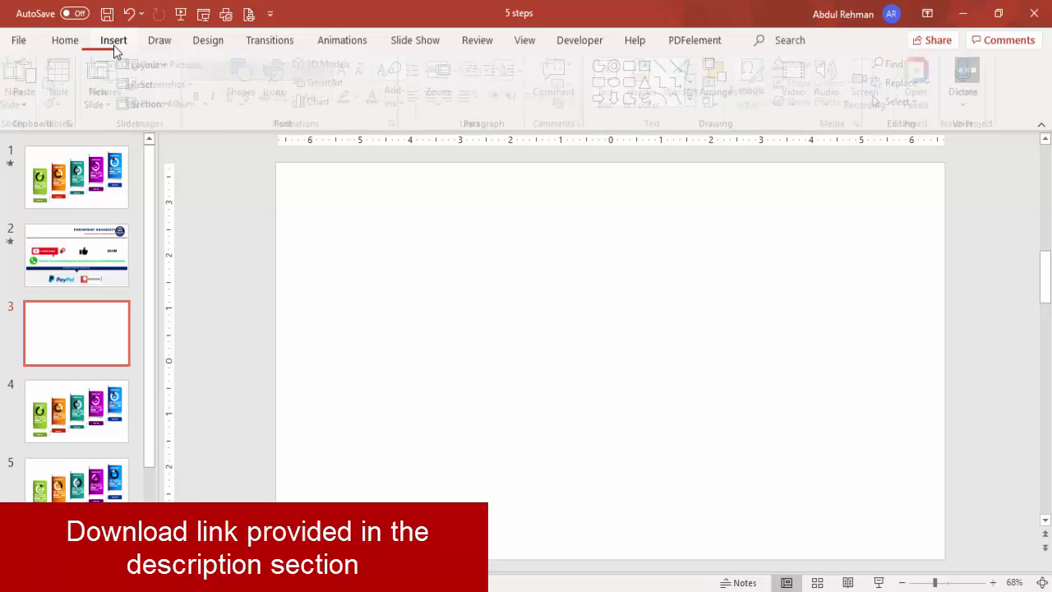
Step: Draw a Top Corners Rounded rectangle and rotate it right 90°
left_click(244, 103)
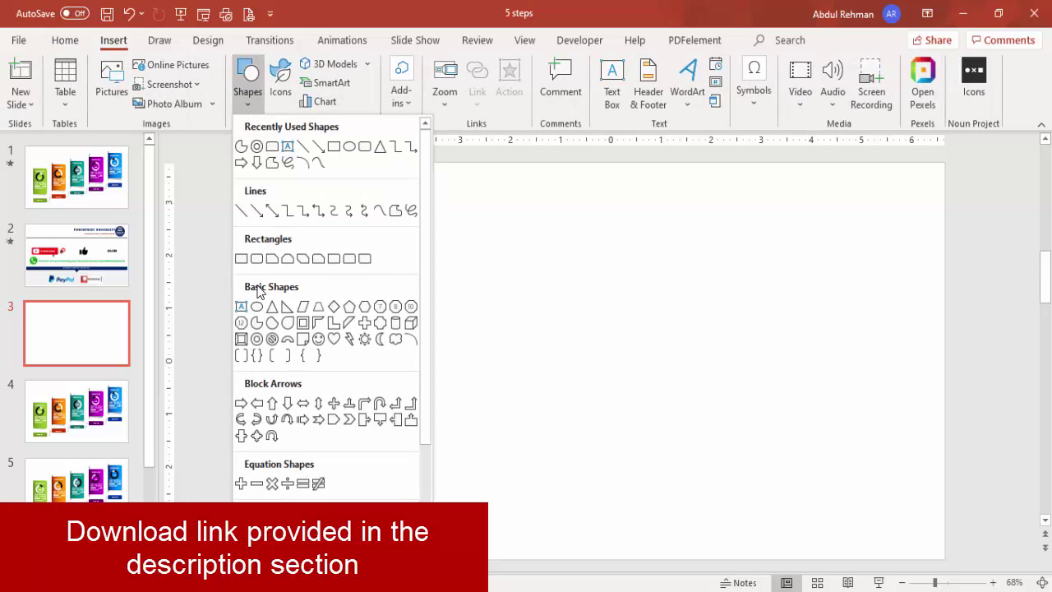
left_click(346, 261)
left_click_drag(455, 274, 665, 360)
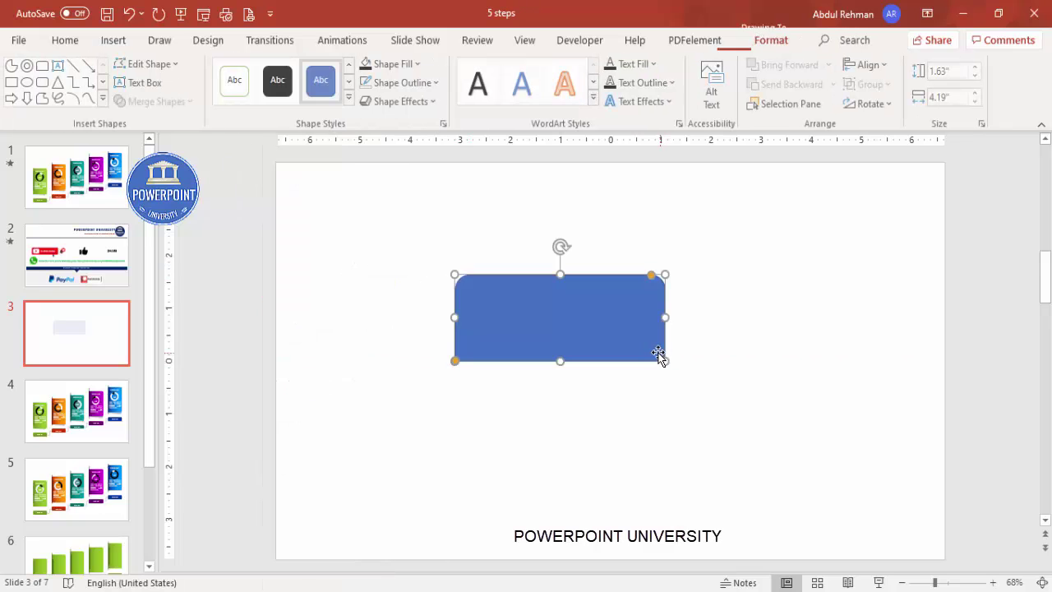
left_click(880, 111)
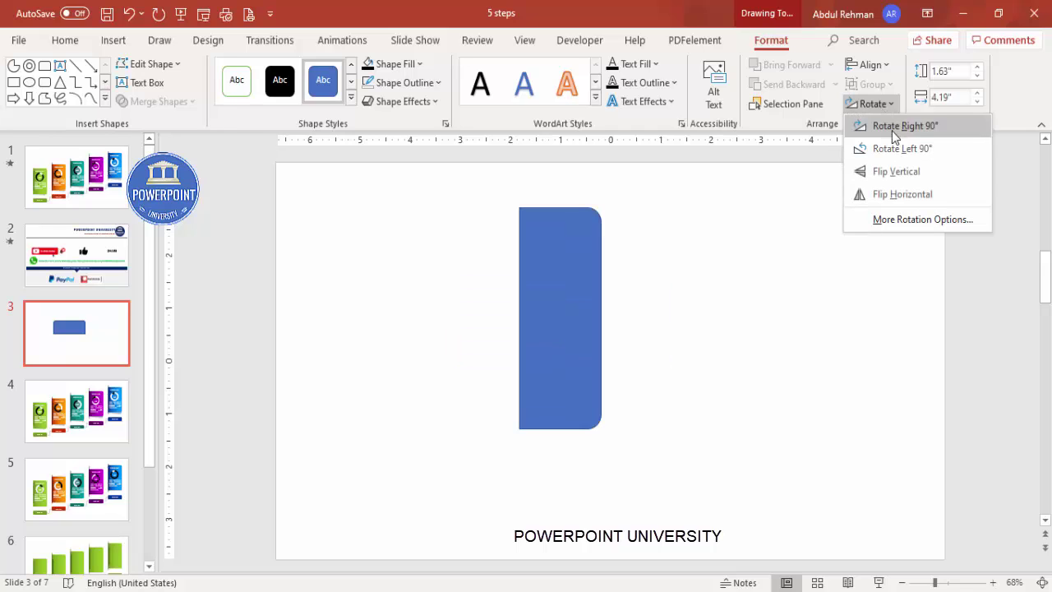
left_click(891, 131)
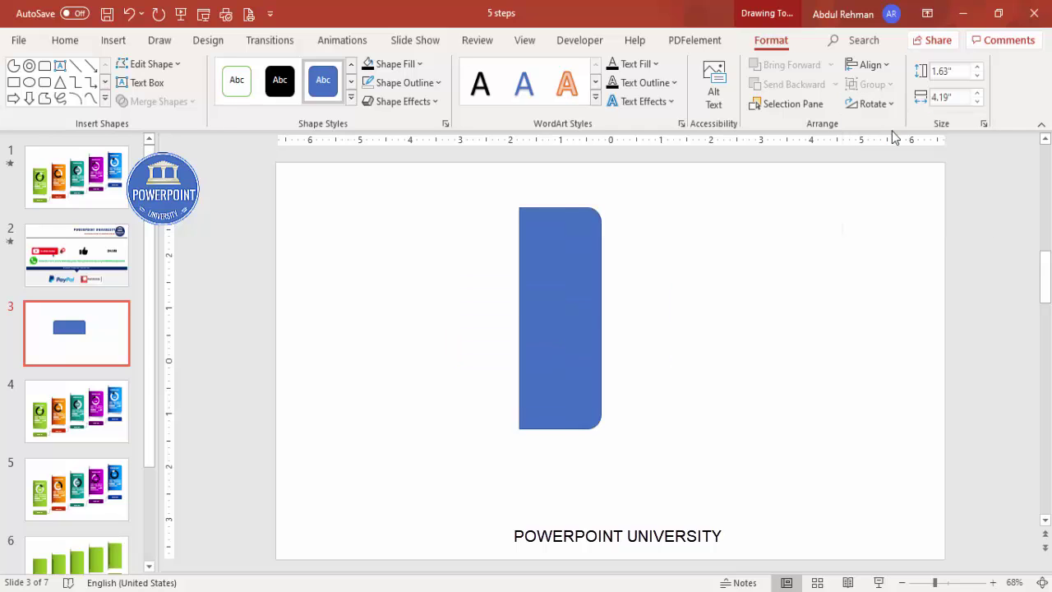
Step: Size the rectangle to 1.85" high by 3.2" wide and move it left and down
left_click(960, 72)
type("1.85")
left_click(962, 97)
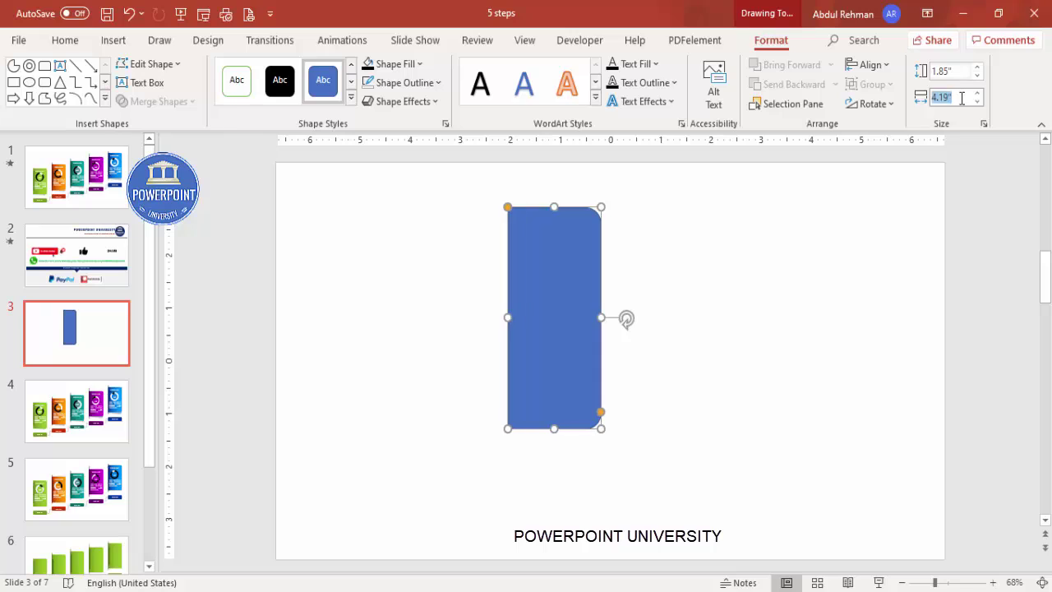
type("3.2")
key("Return")
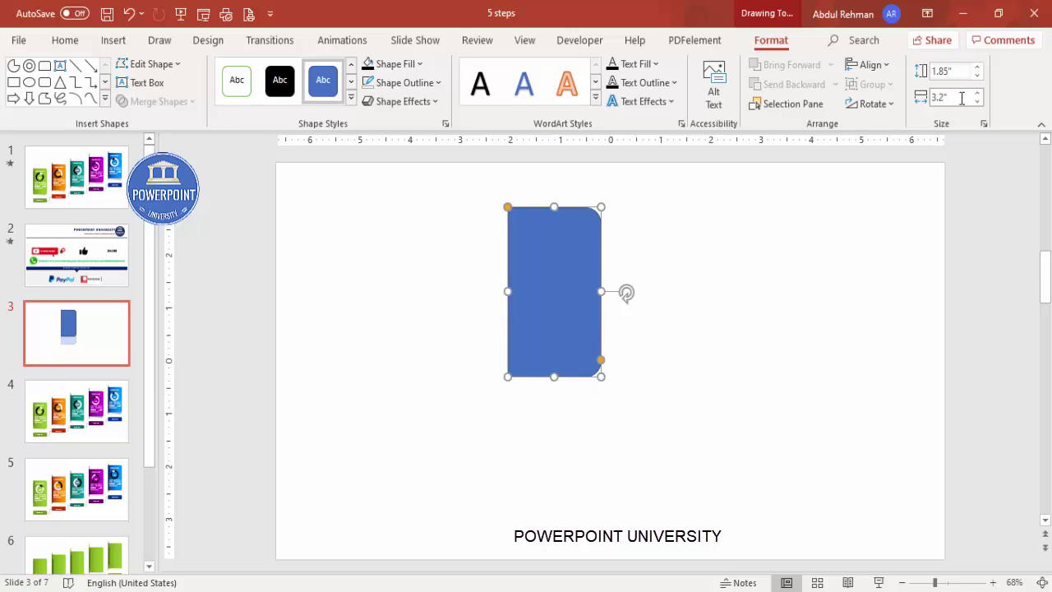
left_click_drag(556, 305, 401, 387)
Step: Remove the rectangle's outline and give it a green gradient fill in Format Shape
left_click(405, 82)
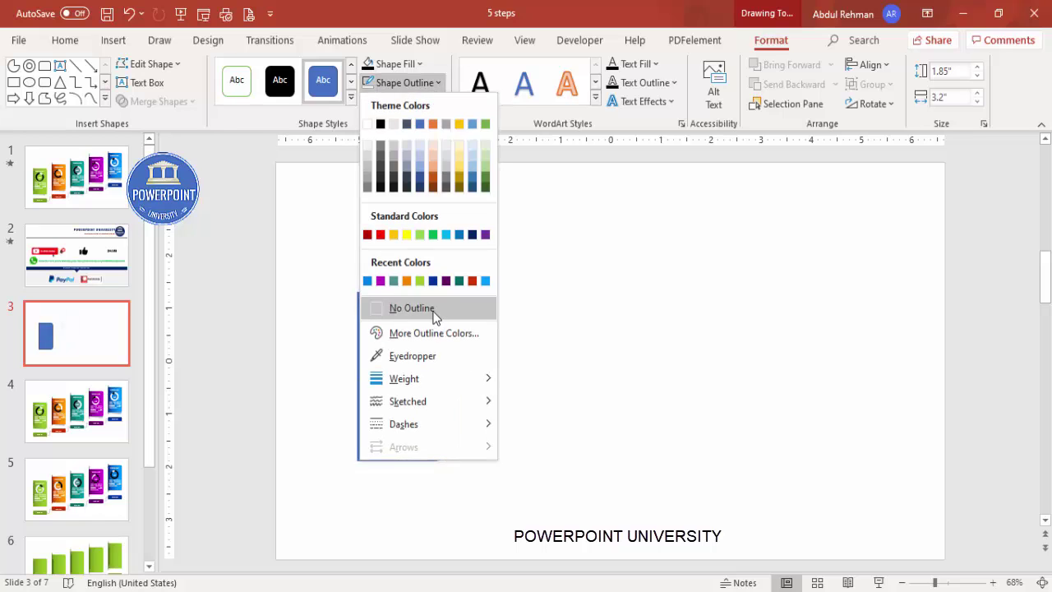
left_click(402, 309)
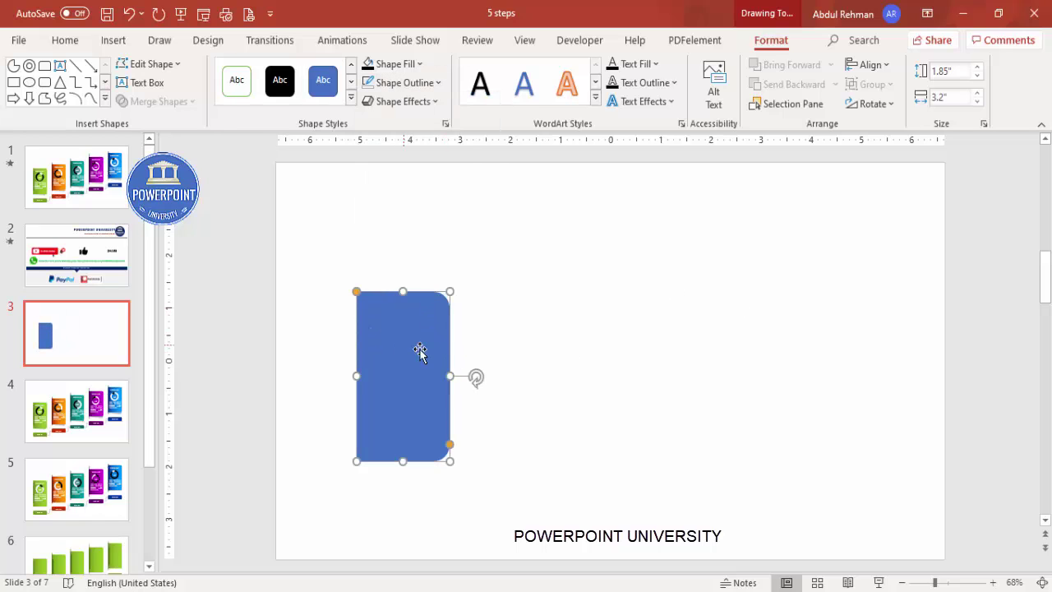
right_click(406, 332)
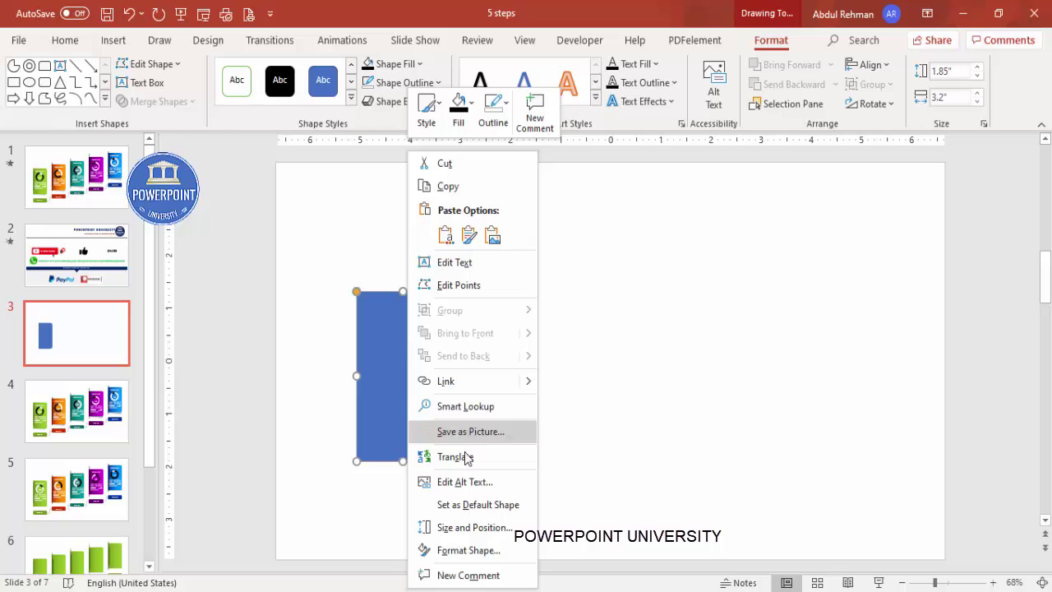
left_click(428, 549)
left_click(904, 302)
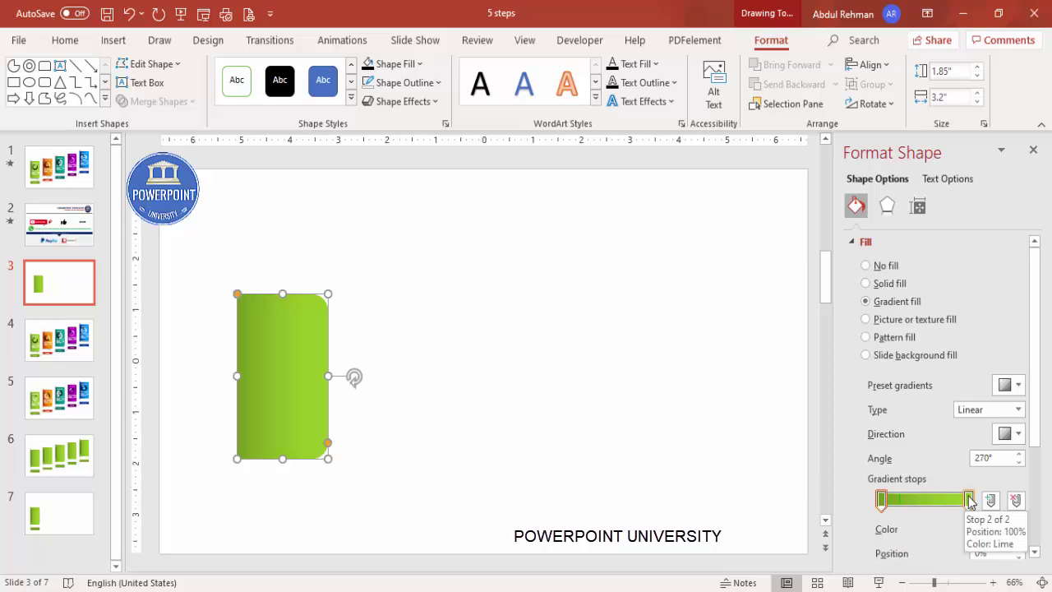
left_click(368, 296)
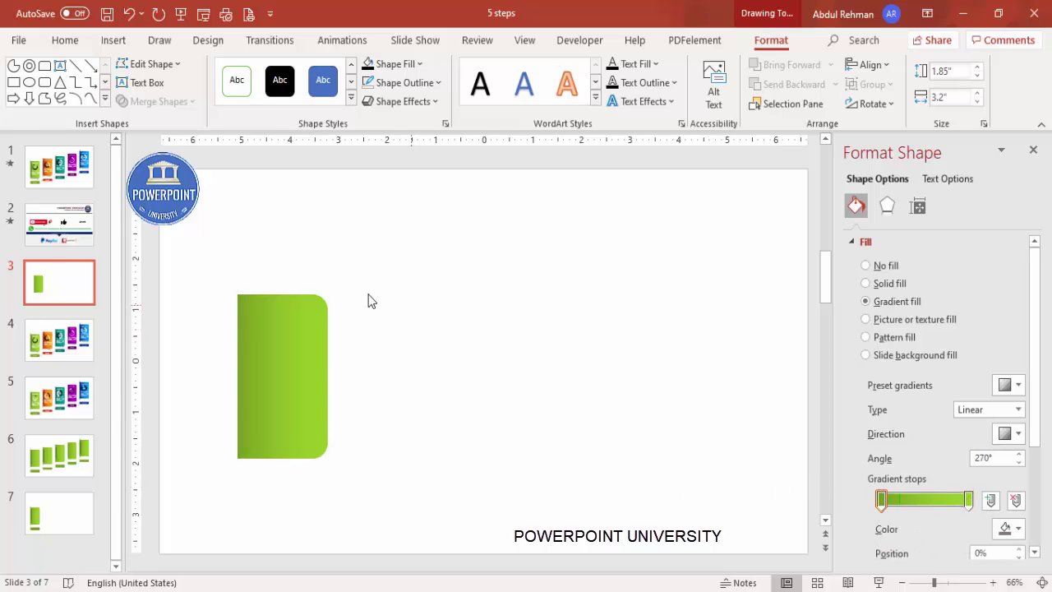
Step: Draw a tall, outline-free oval over the green rectangle's left edge
left_click(114, 40)
left_click(248, 90)
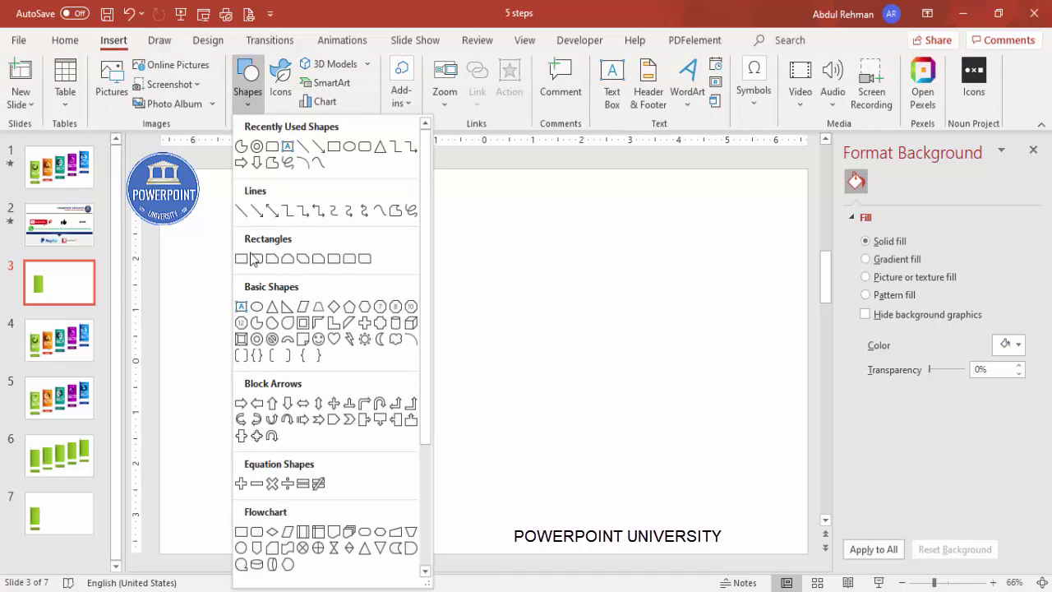
left_click(257, 308)
left_click_drag(223, 255, 255, 493)
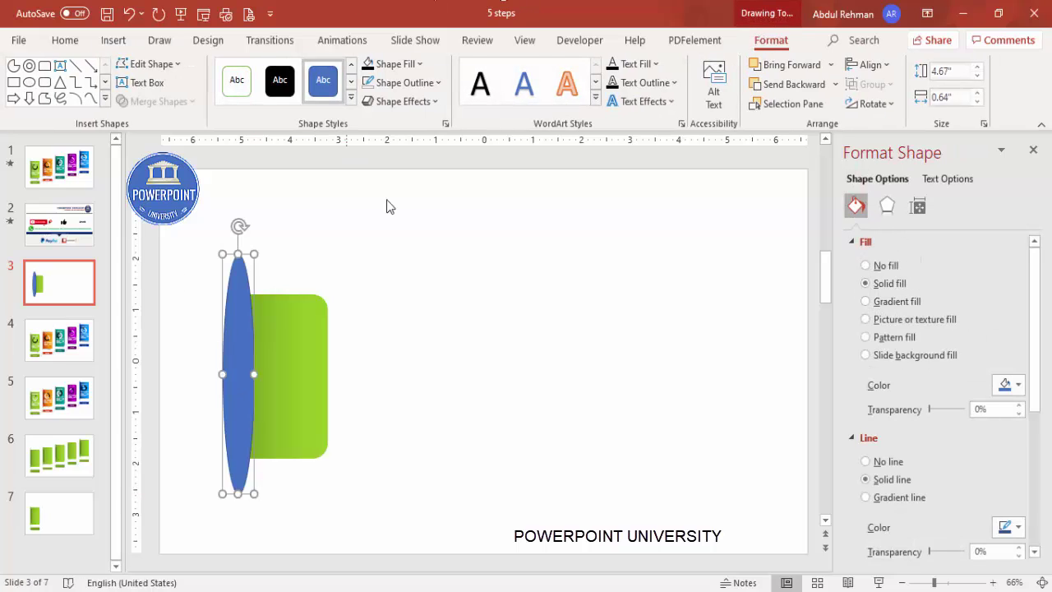
left_click(420, 92)
left_click(432, 308)
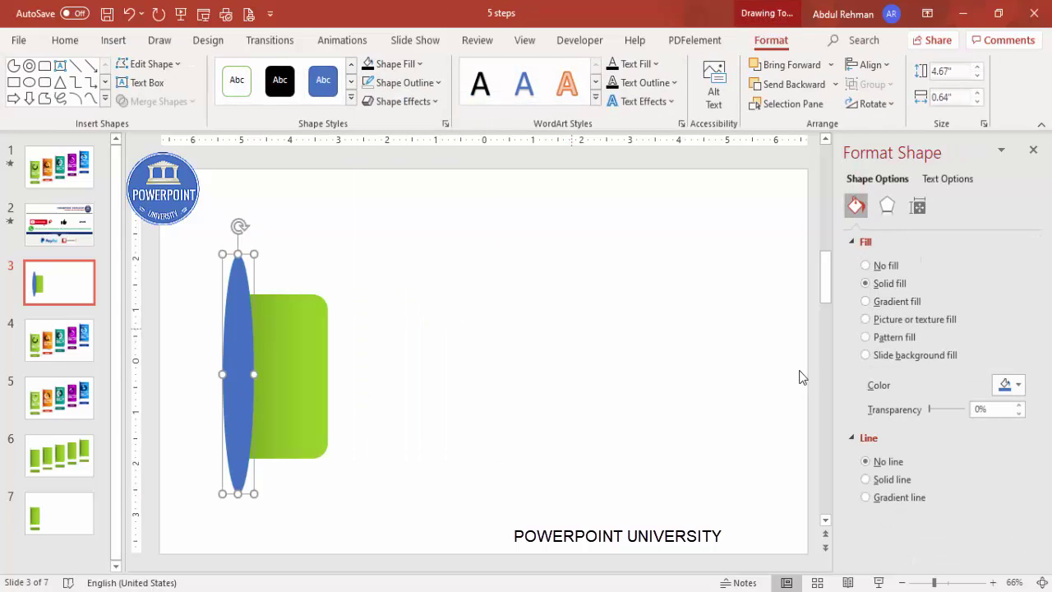
Step: Give the oval a gradient fill with a black first stop running horizontally at 180°
left_click(897, 301)
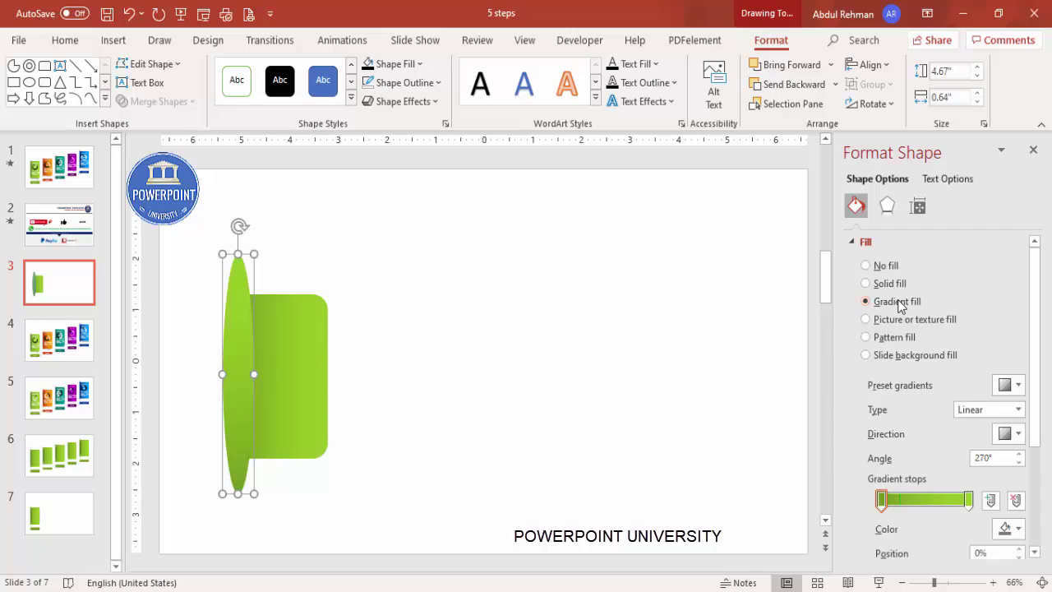
left_click(881, 500)
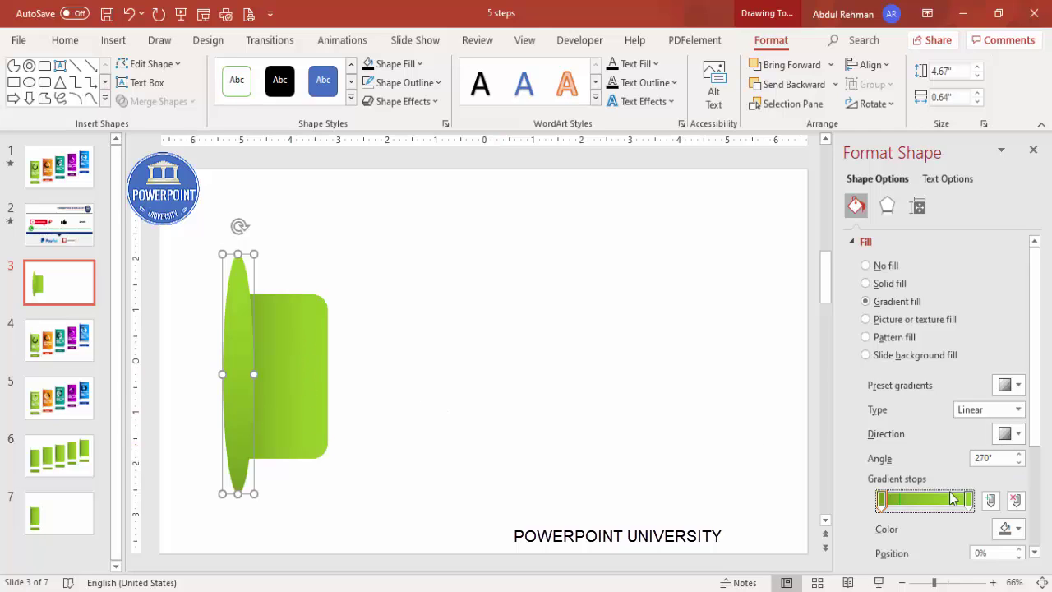
left_click(1010, 529)
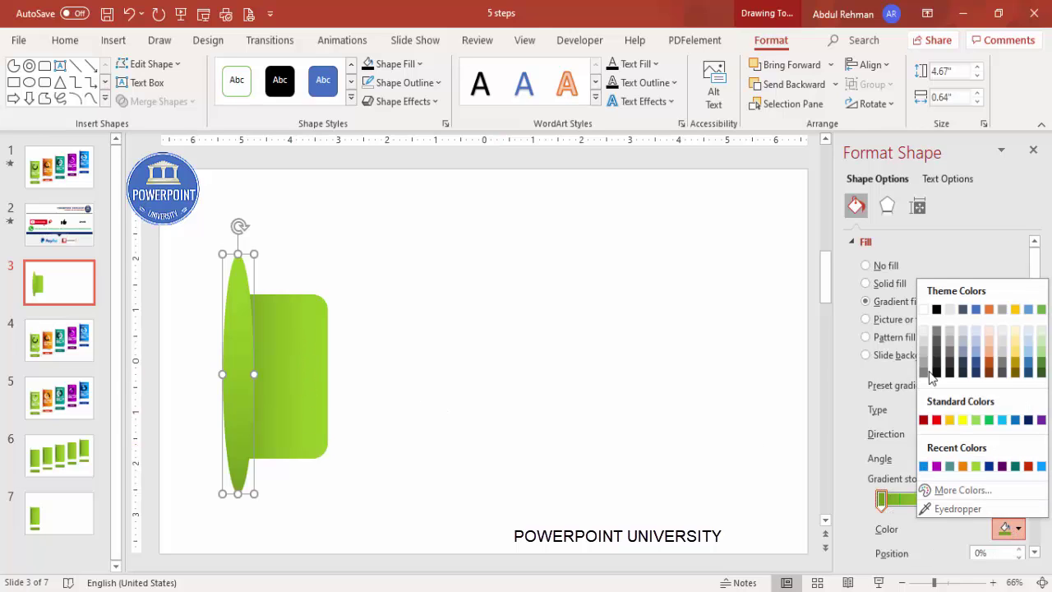
left_click(936, 309)
left_click(1015, 434)
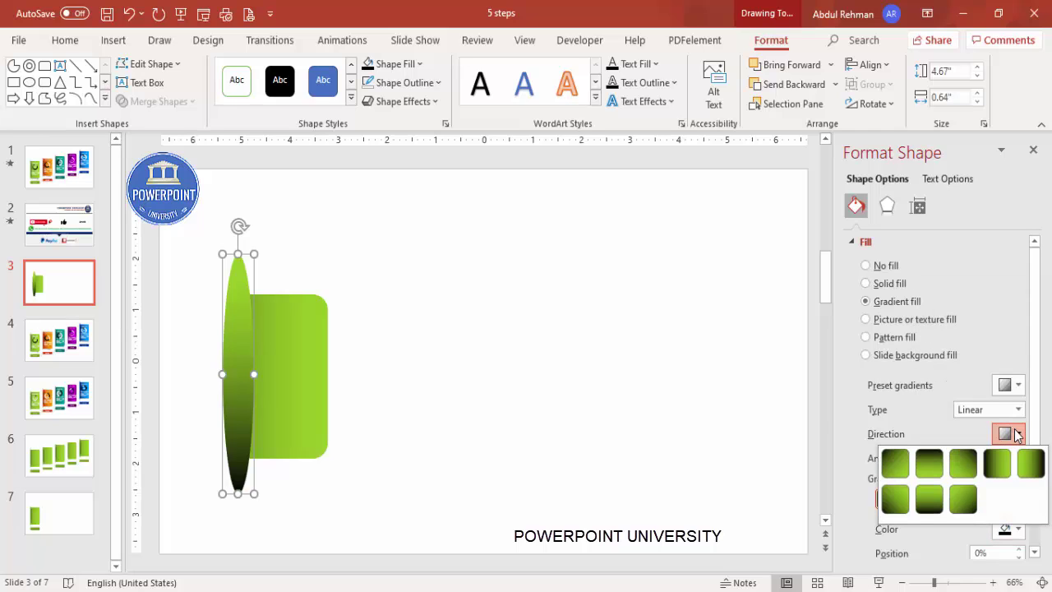
left_click(1032, 465)
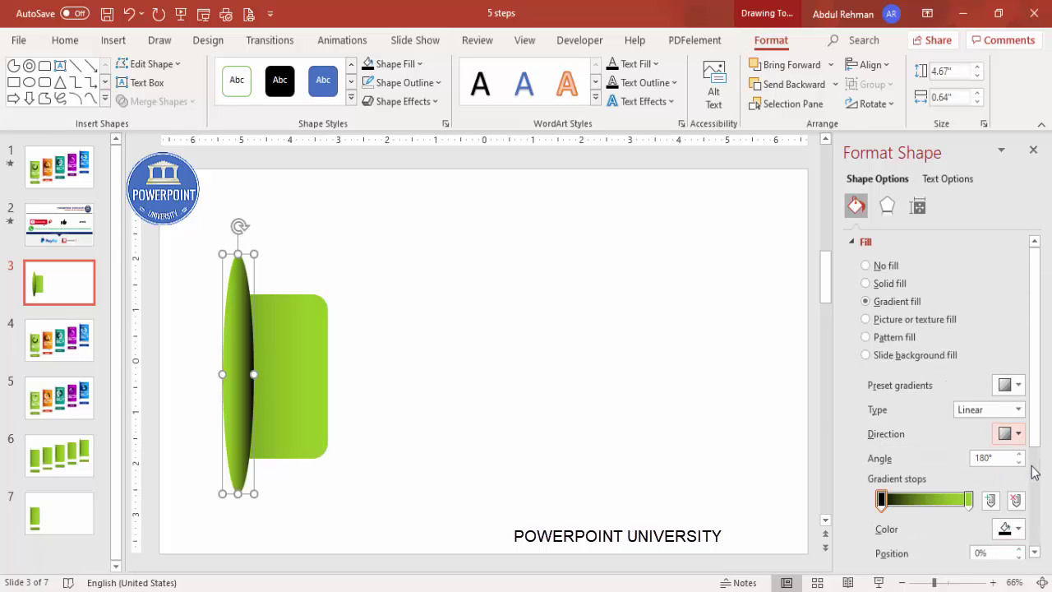
Step: Make the last gradient stop the rectangle's sampled green at full transparency
left_click(967, 500)
scroll(1045, 454, "down", 3)
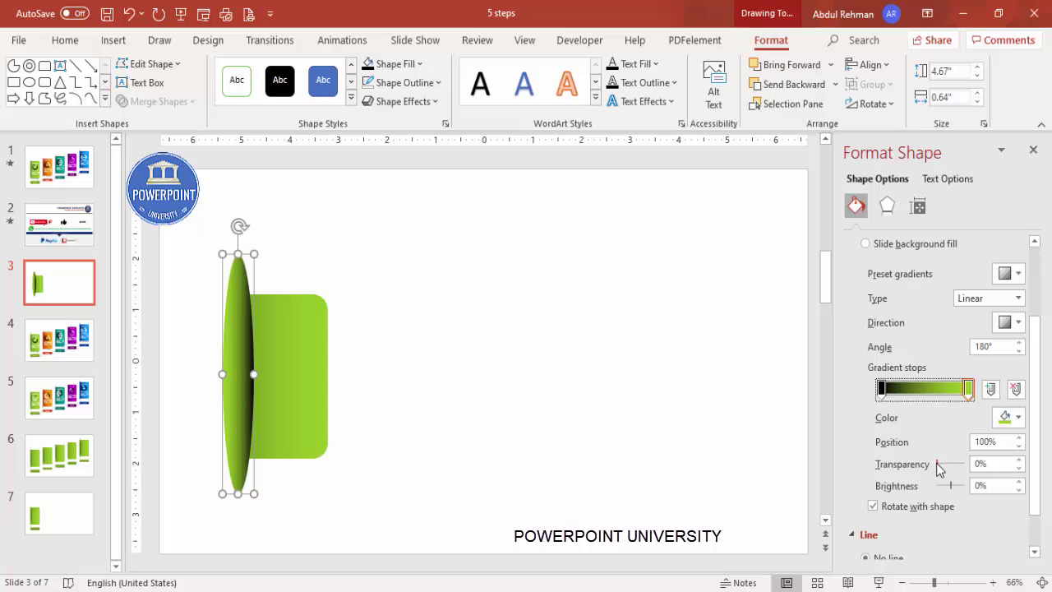
left_click_drag(937, 463, 979, 469)
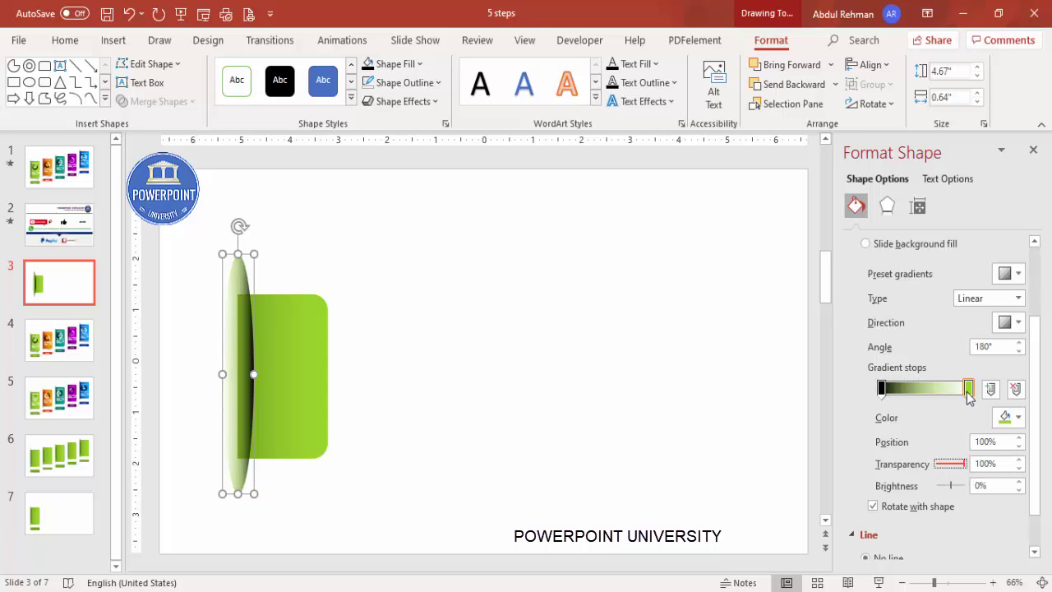
left_click(1009, 417)
left_click(975, 401)
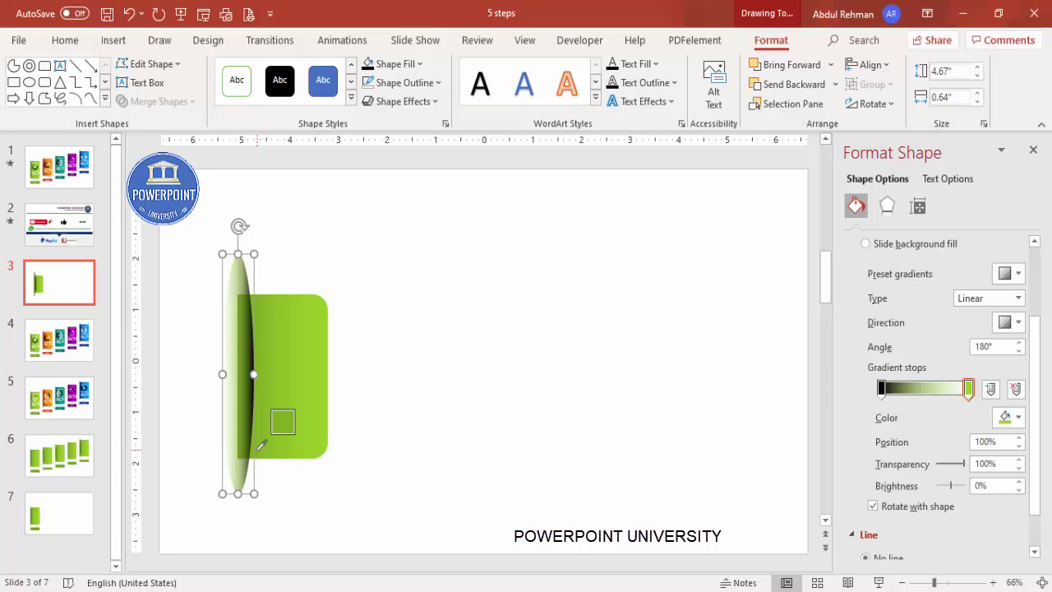
left_click(259, 447)
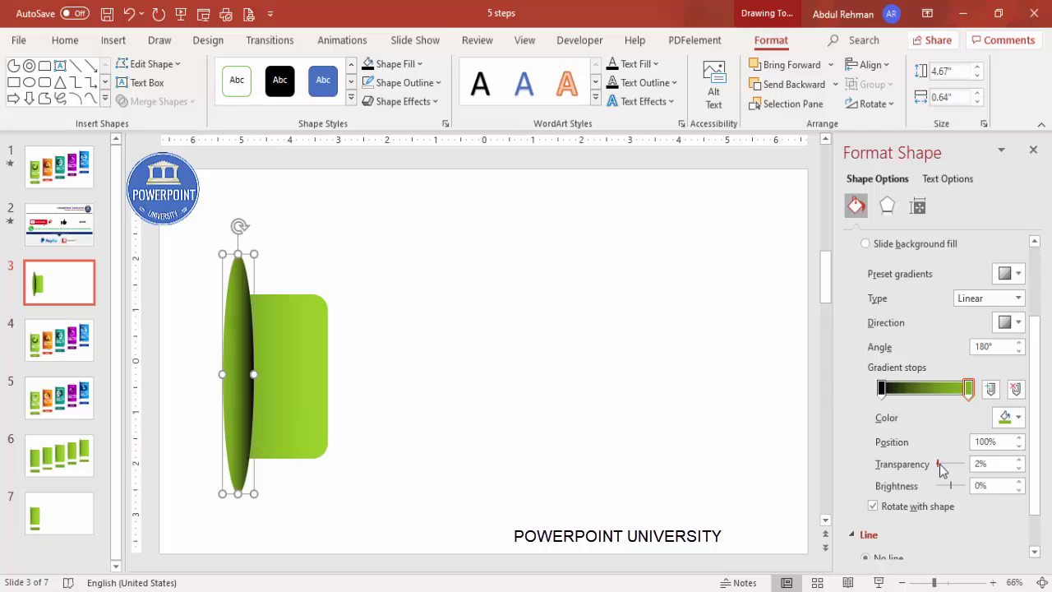
left_click_drag(940, 466, 986, 466)
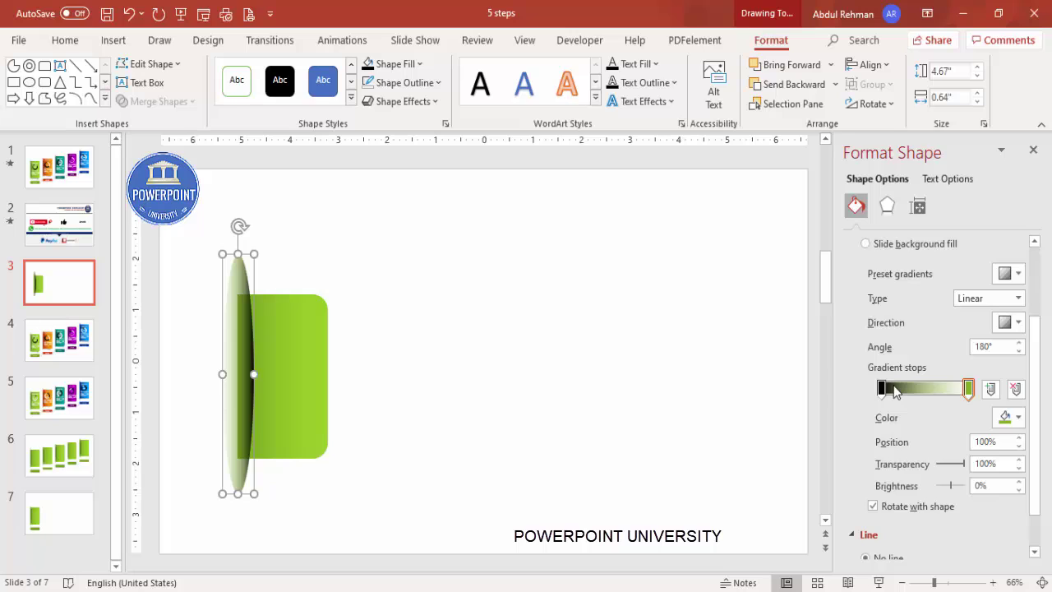
Step: Add soft edges to the oval and move the black gradient stop to position 4%
left_click(883, 212)
left_click(1020, 348)
left_click(1020, 349)
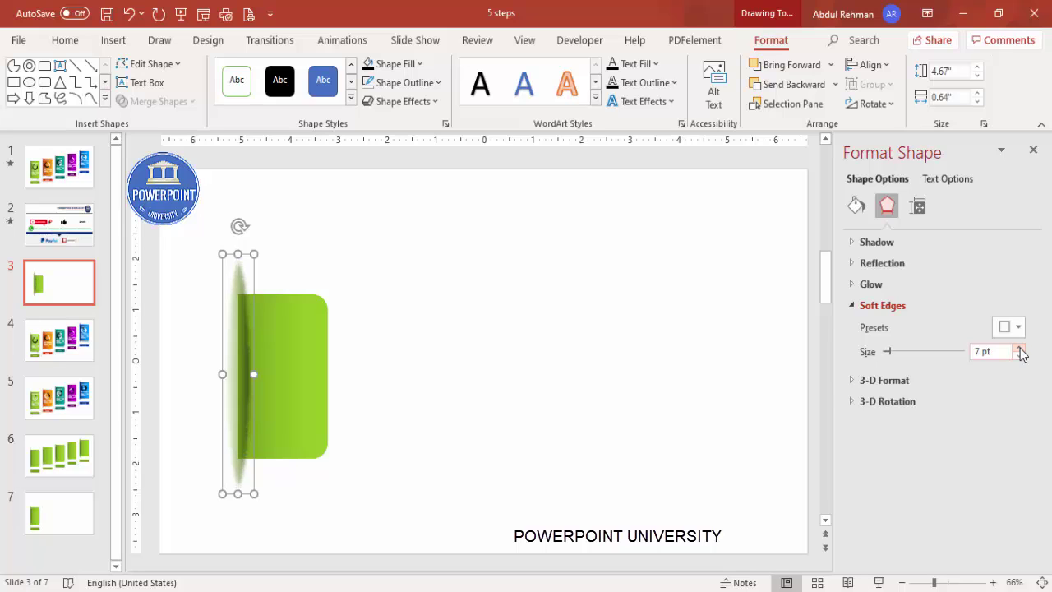
left_click(857, 206)
left_click(882, 500)
left_click_drag(1040, 437, 1041, 487)
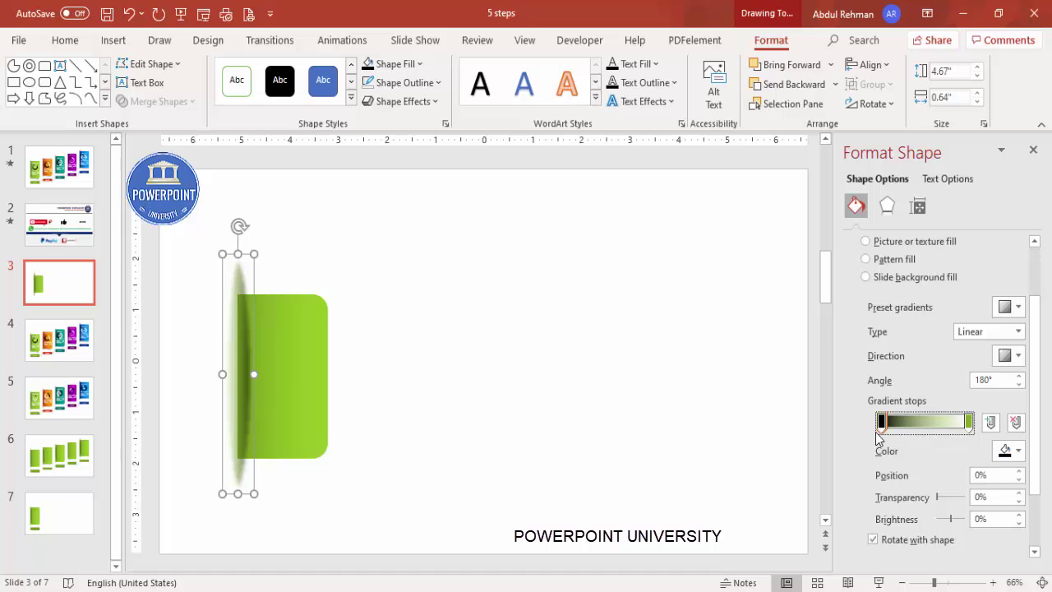
left_click_drag(882, 423, 885, 423)
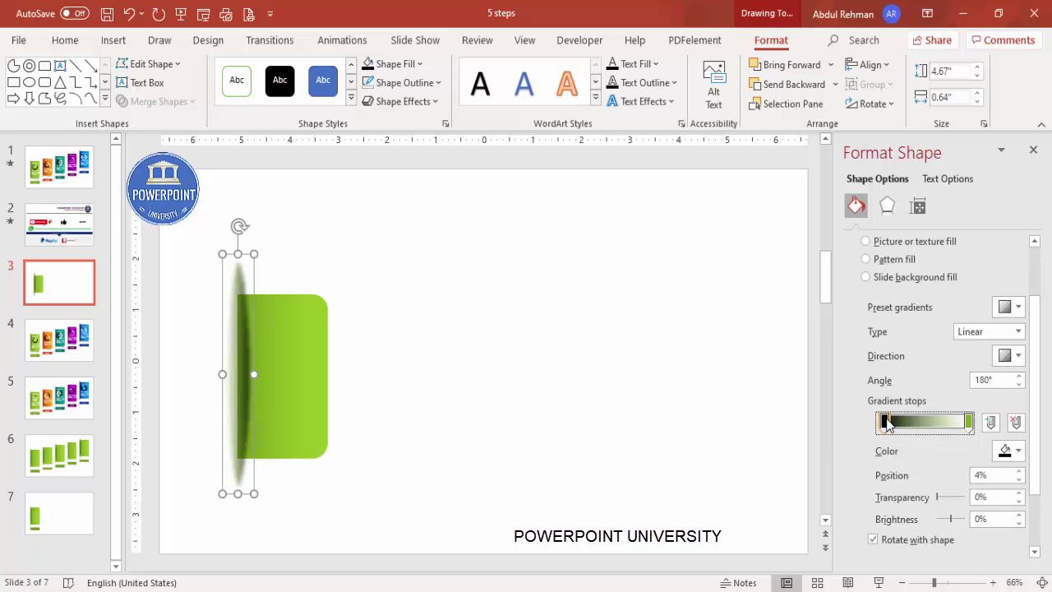
left_click(505, 378)
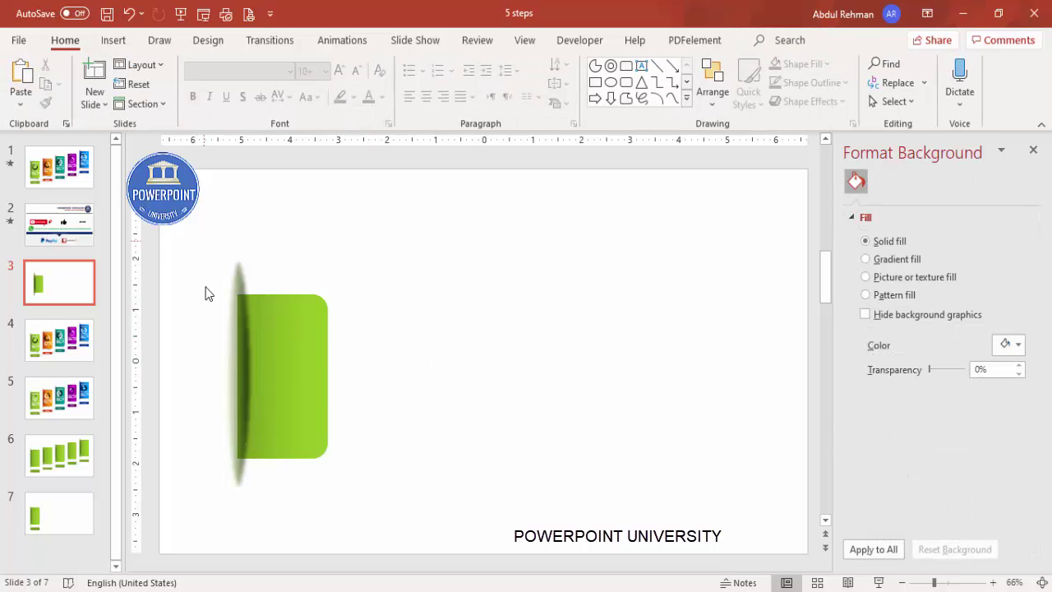
Step: Draw a tall rectangle over the strip's left side with no outline and no fill
left_click(115, 40)
left_click(249, 104)
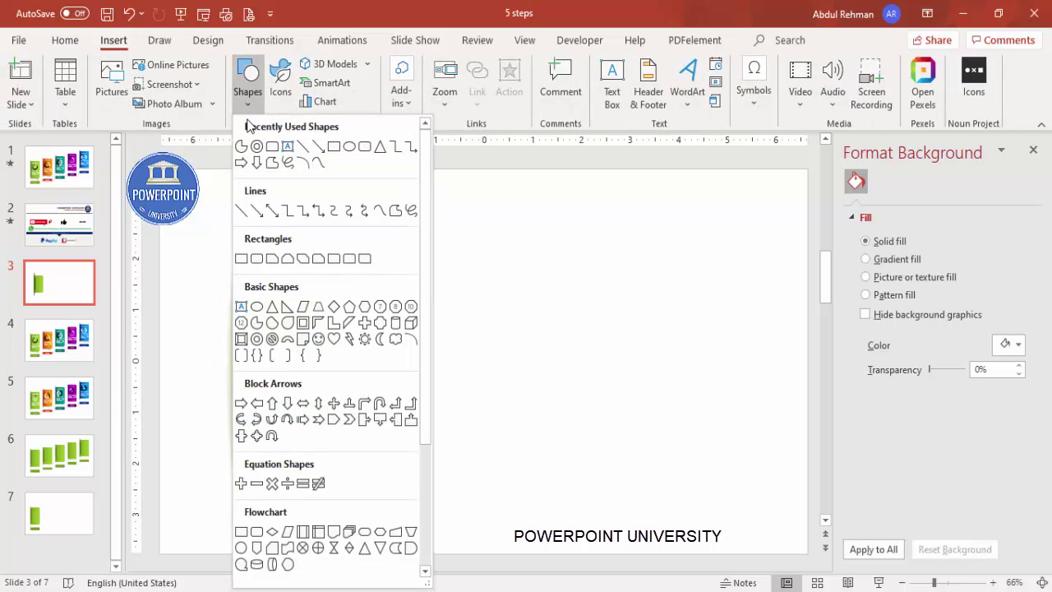
left_click(240, 259)
left_click_drag(189, 228, 241, 496)
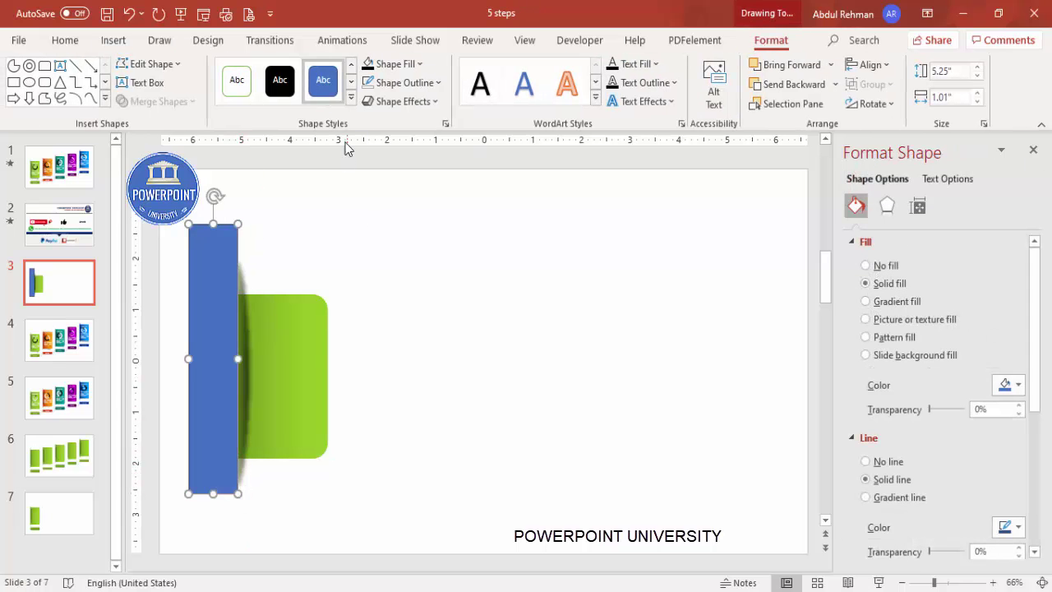
left_click(407, 83)
left_click(421, 302)
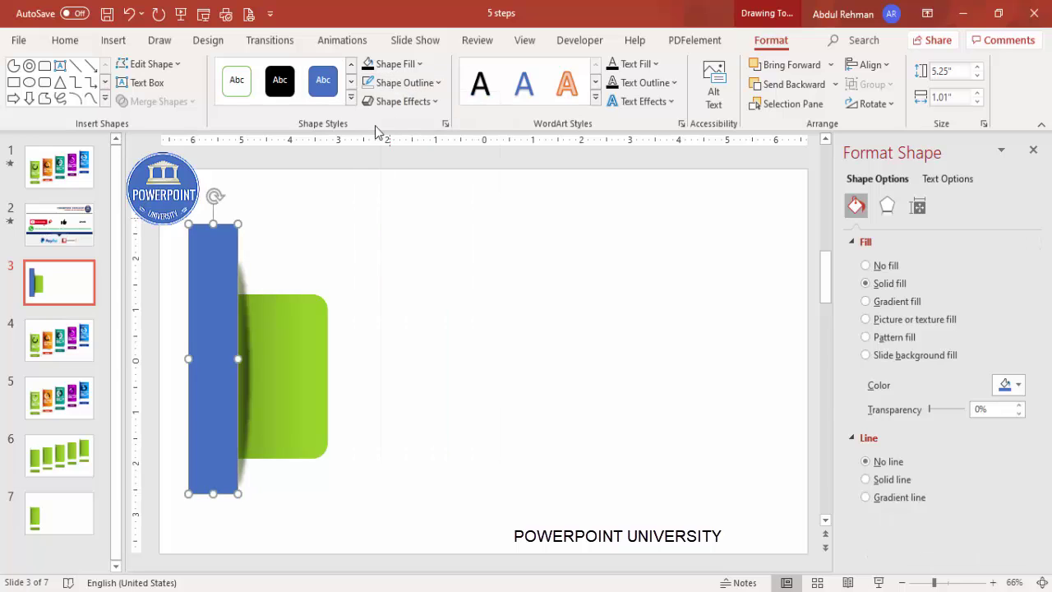
left_click(397, 72)
left_click(396, 289)
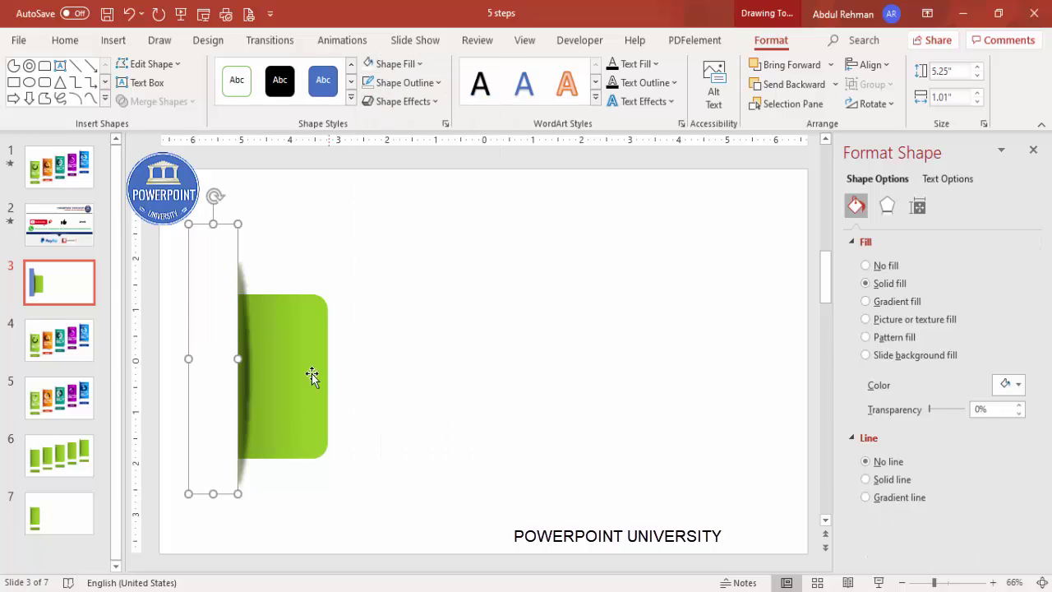
left_click(378, 365)
Step: Raise the shadow strip's soft edges to 10 pt and nudge it slightly left
left_click(244, 354)
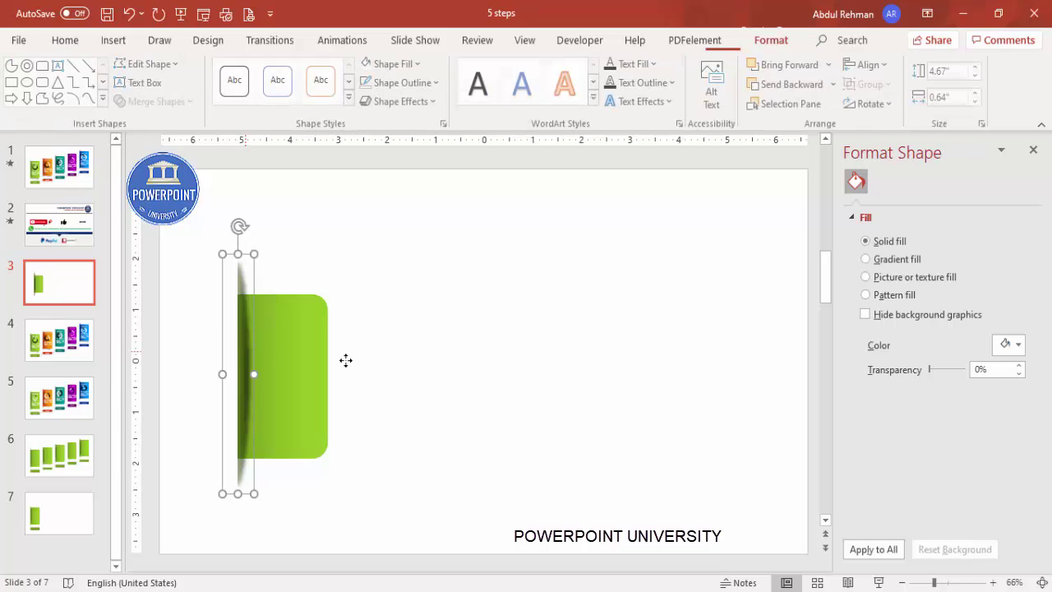
scroll(1046, 427, "down", 2)
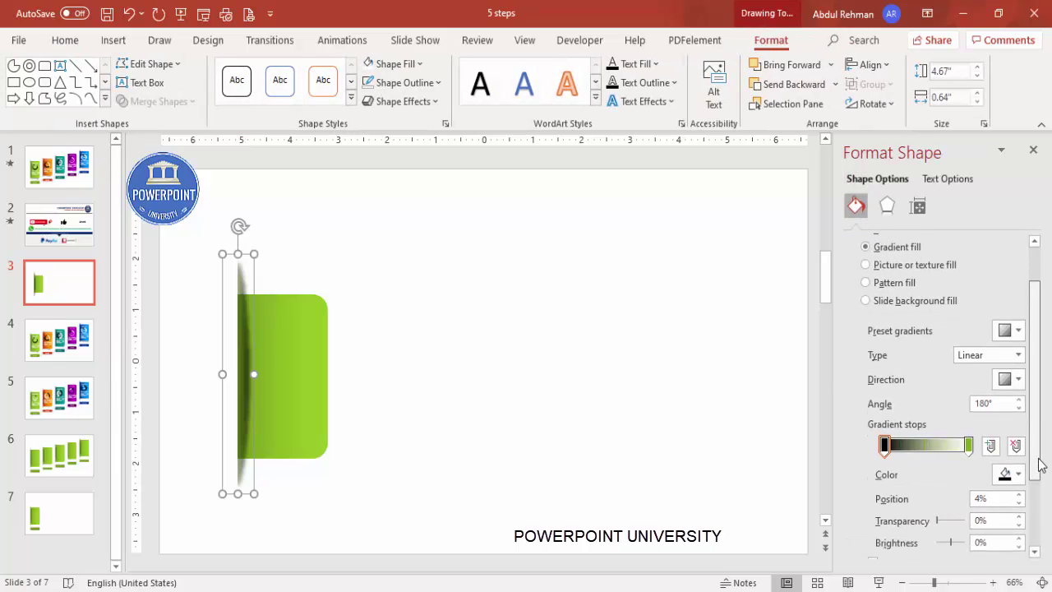
left_click(886, 206)
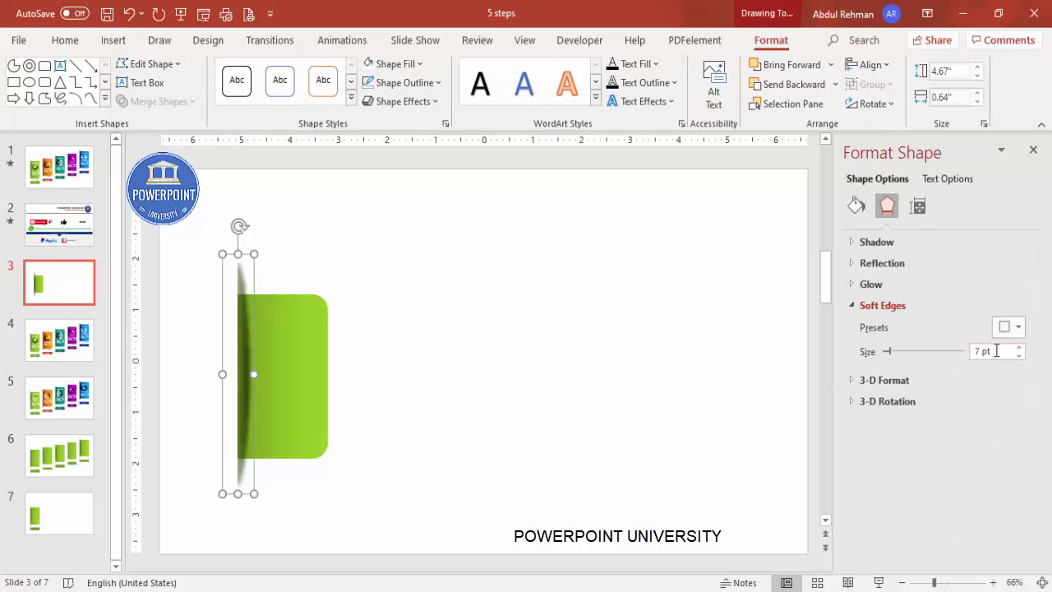
left_click(1019, 348)
left_click(1020, 347)
left_click(1022, 349)
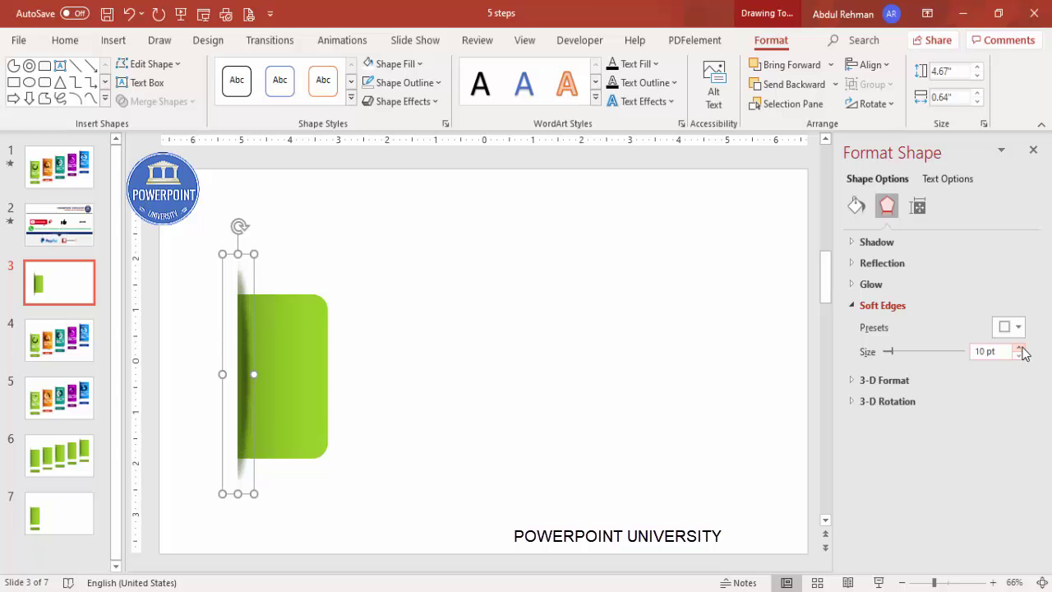
left_click(490, 428)
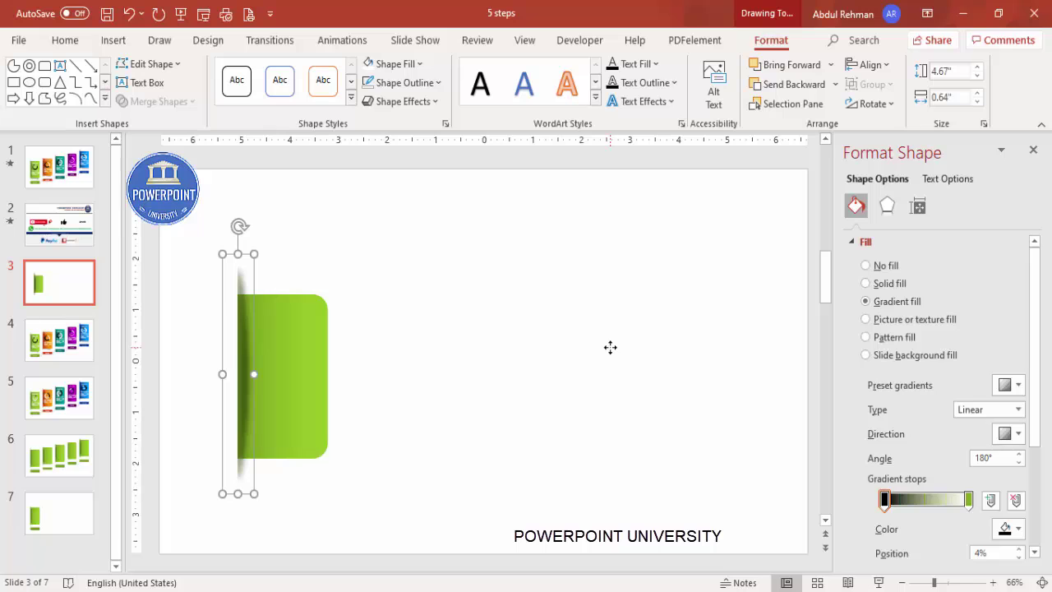
key("ctrl+Left")
key("ctrl+Left")
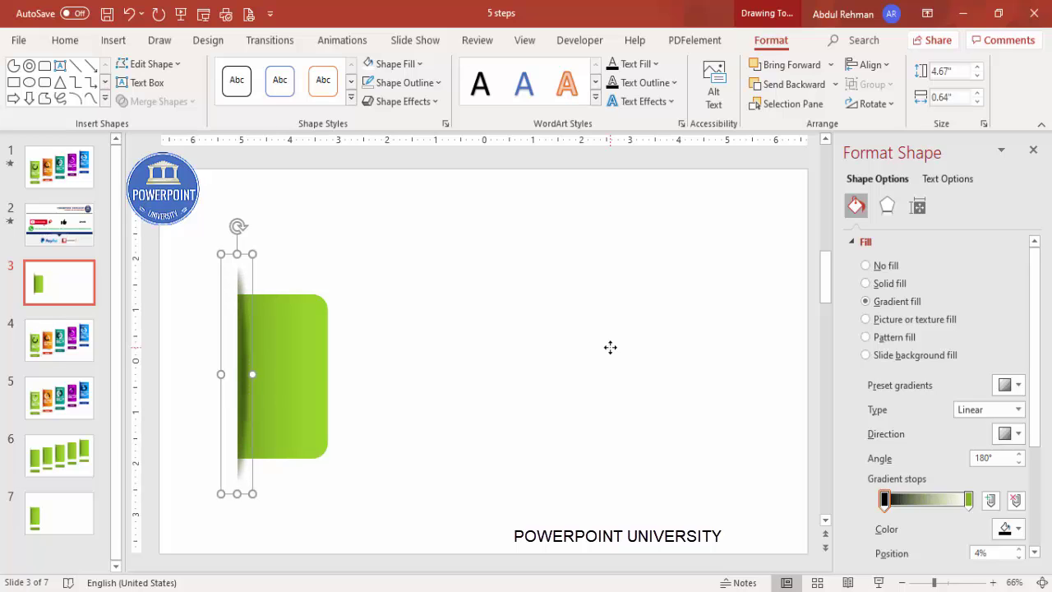
Step: Draw a small rounded rectangle under the green card, no outline, filled with the recent green
left_click(440, 321)
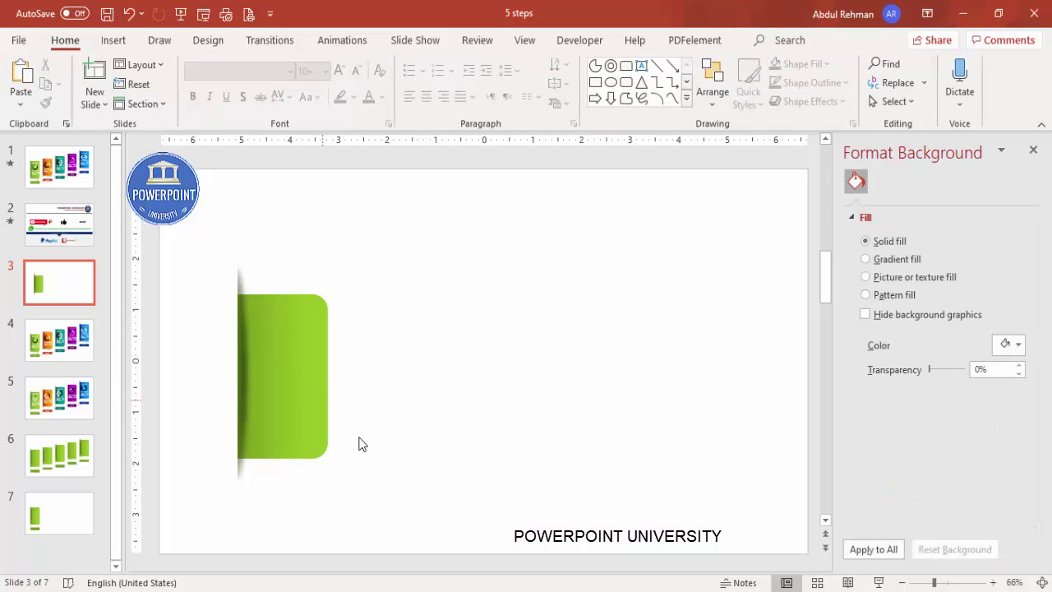
left_click(111, 42)
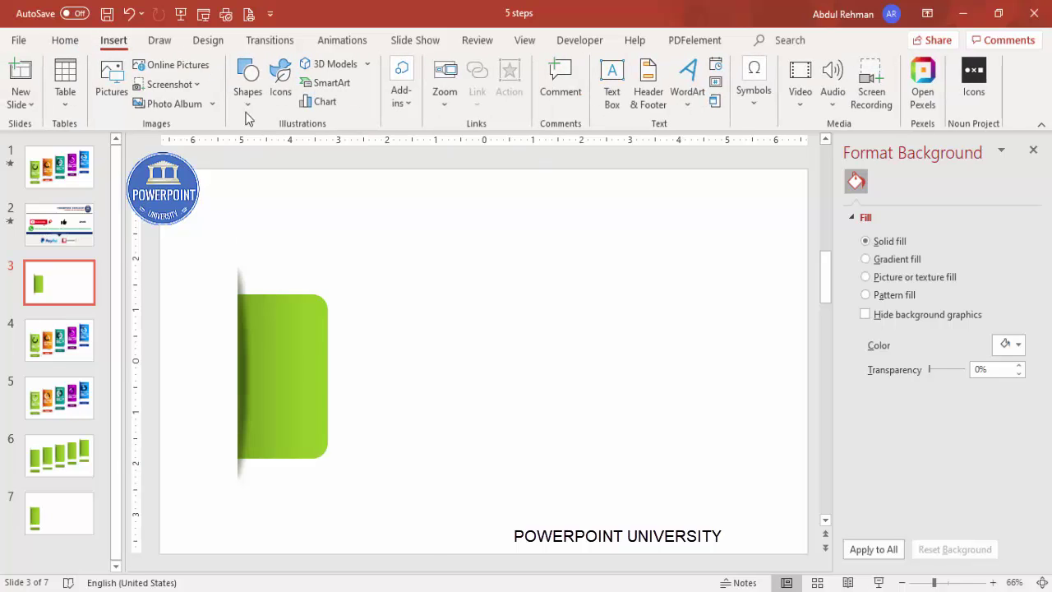
left_click(247, 86)
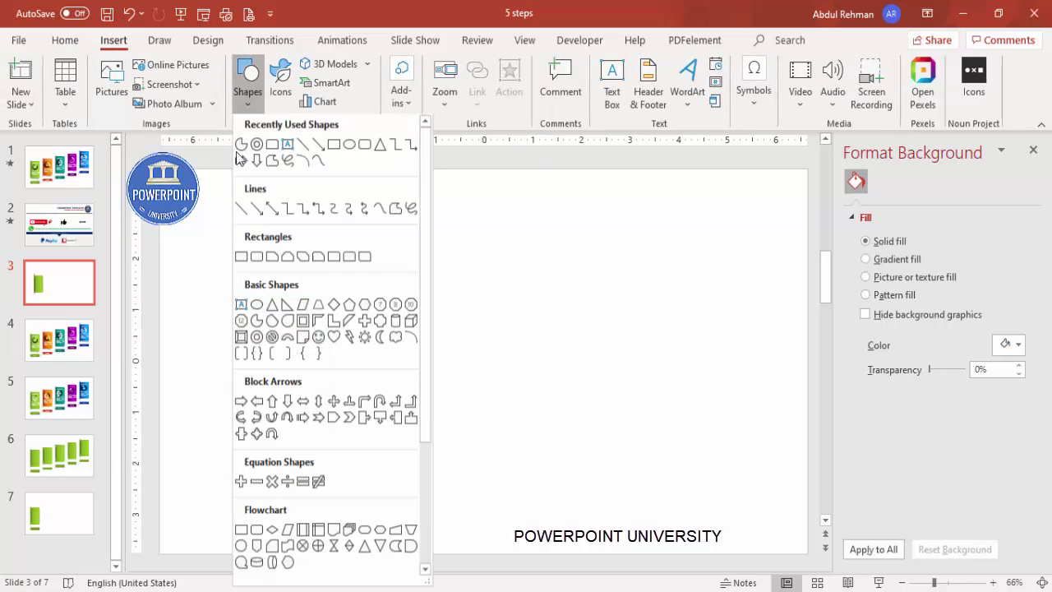
left_click(254, 259)
left_click_drag(240, 499, 291, 505)
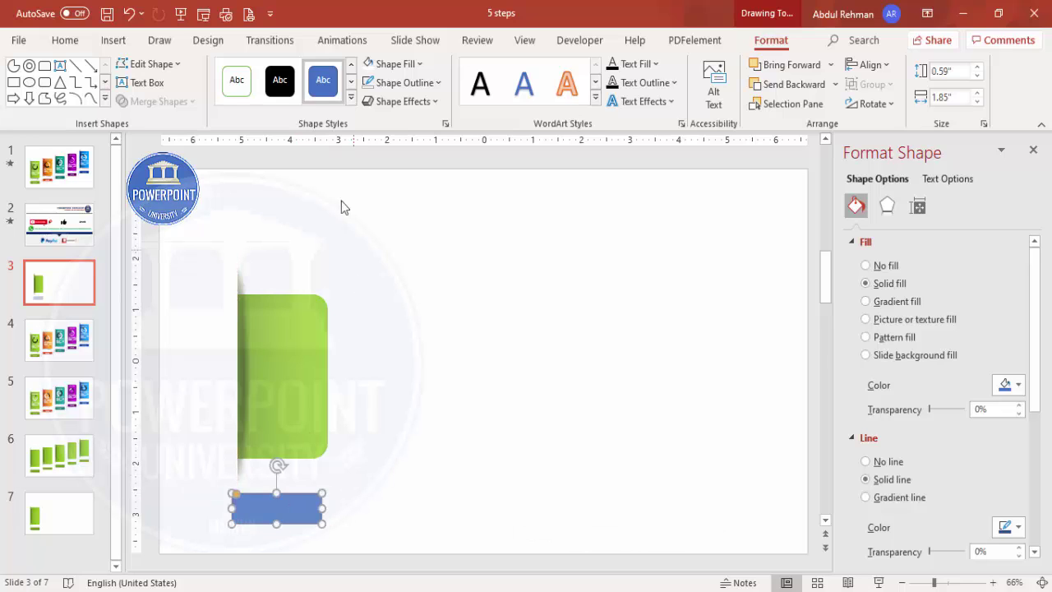
left_click(402, 83)
left_click(425, 309)
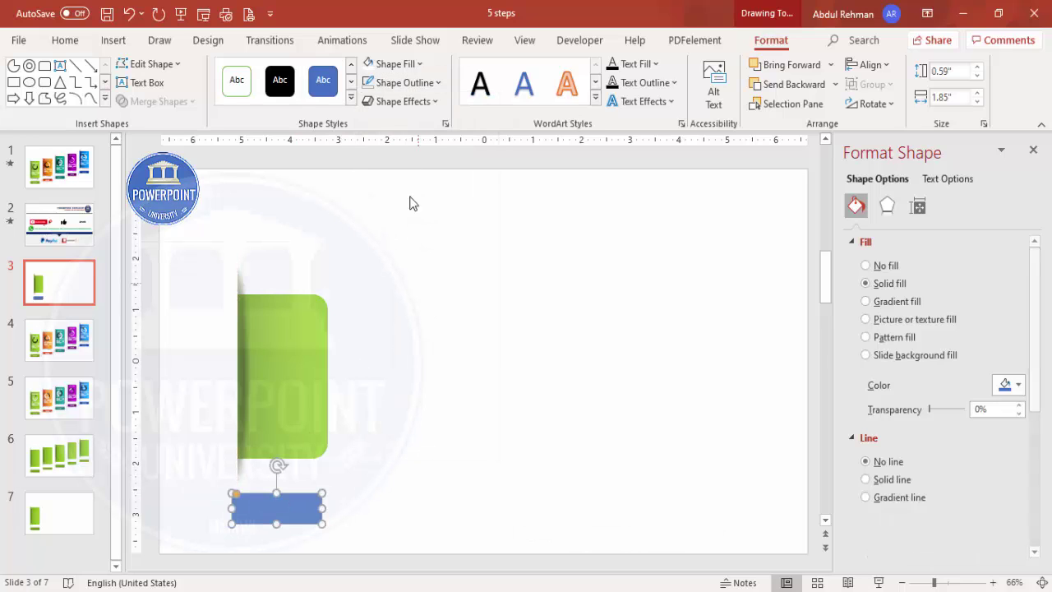
left_click(398, 66)
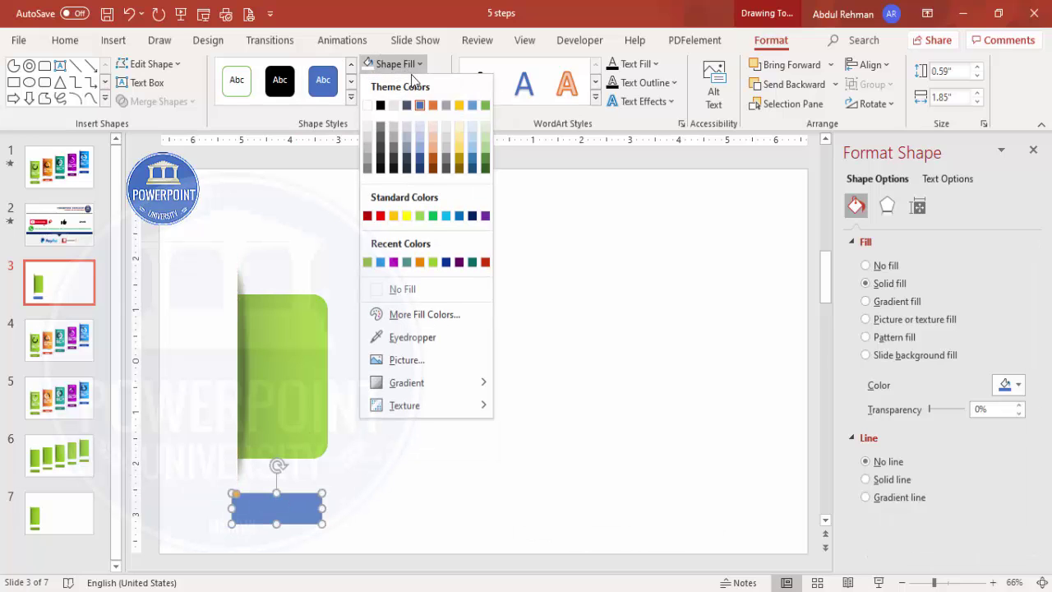
left_click(367, 263)
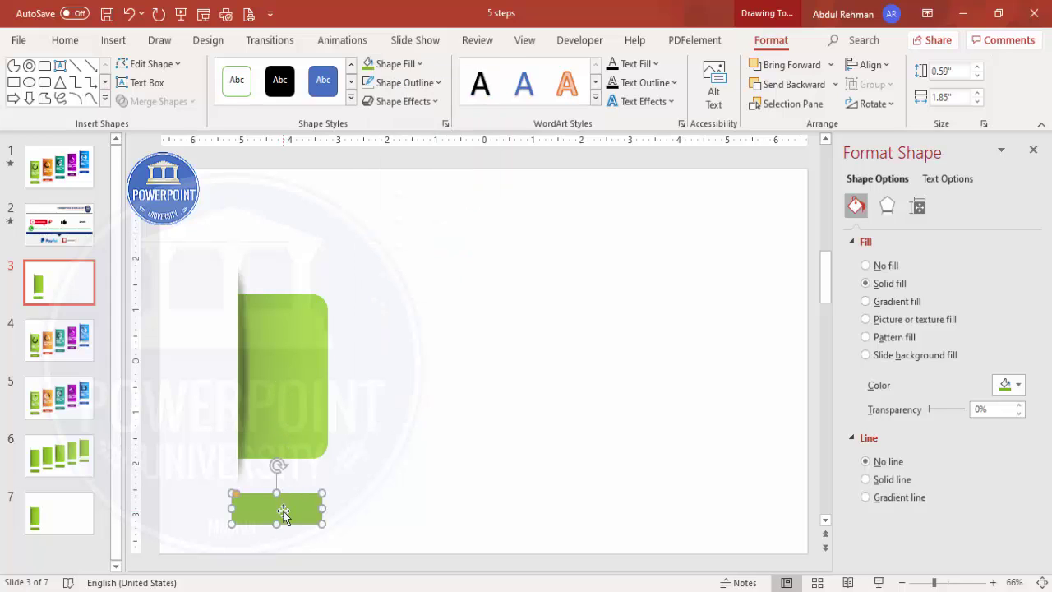
left_click(380, 481)
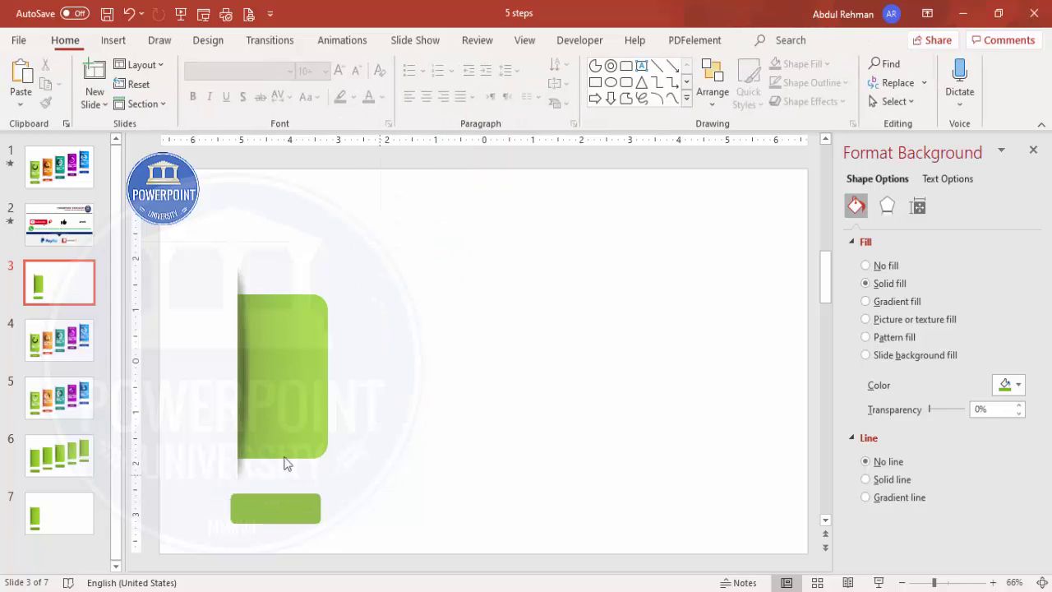
left_click(110, 40)
Step: Draw a small outline-free rectangle filled black at about 52% transparency
left_click(247, 83)
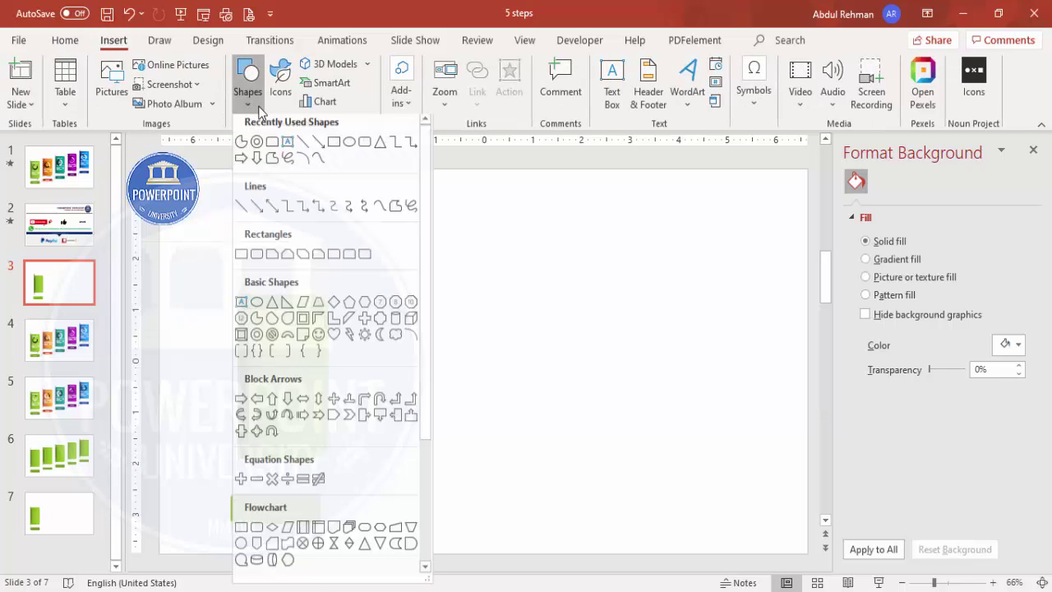
left_click(241, 259)
left_click_drag(358, 390, 460, 415)
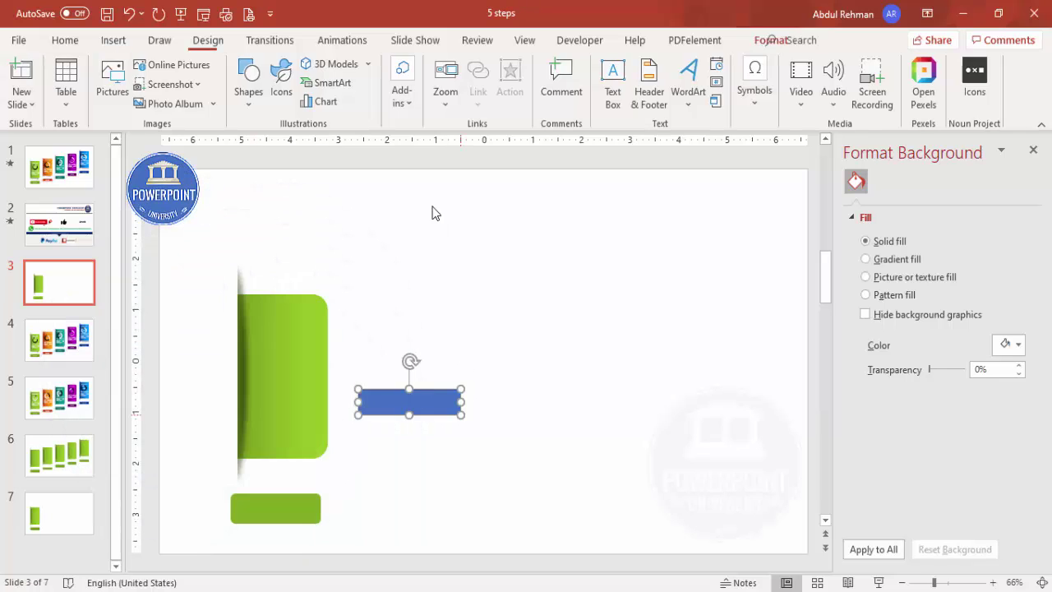
left_click(405, 82)
left_click(422, 309)
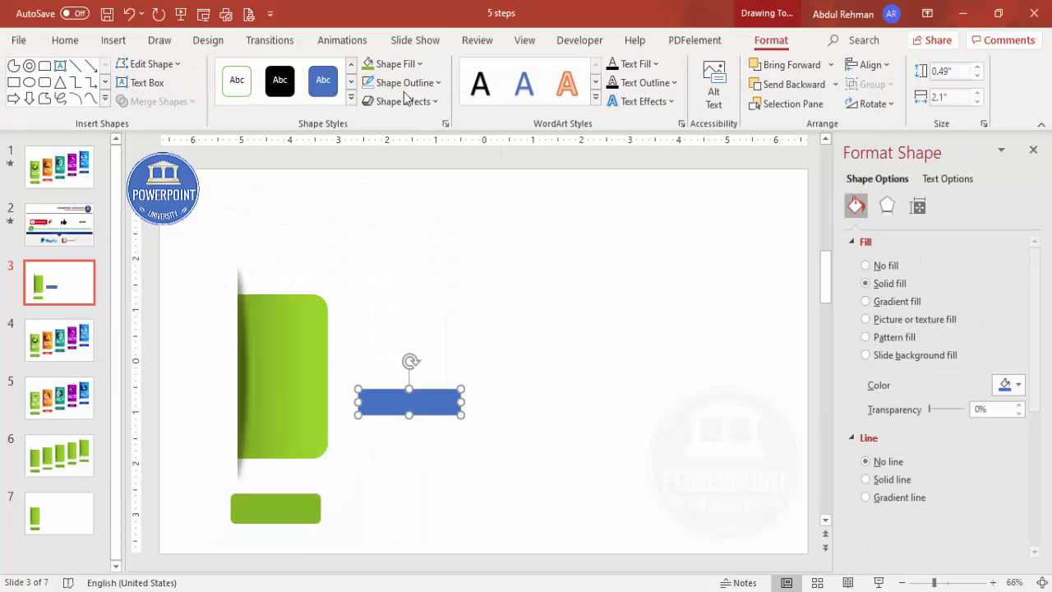
left_click(396, 63)
left_click(381, 106)
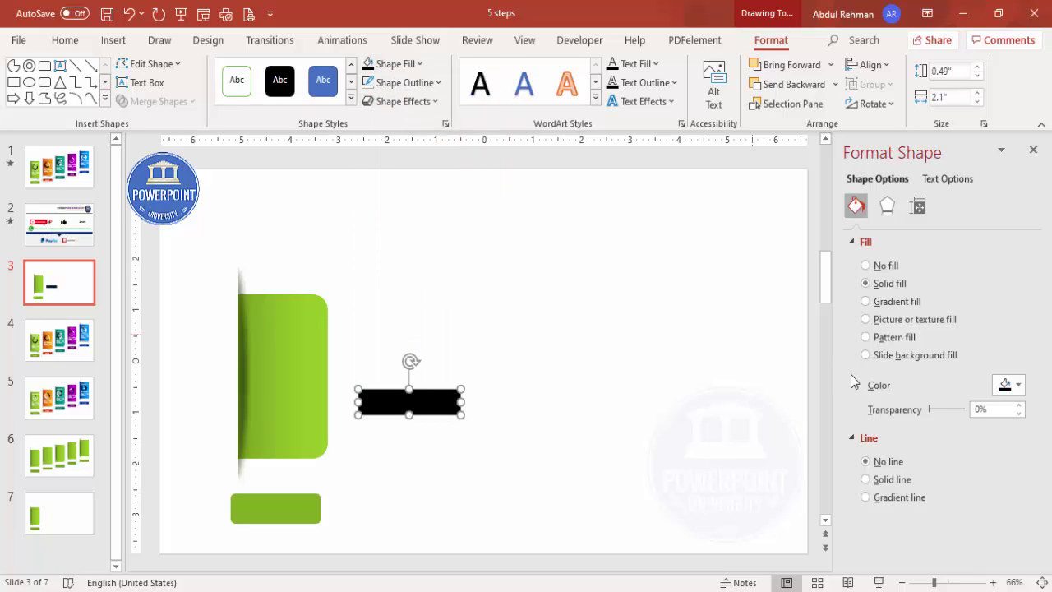
left_click_drag(930, 409, 947, 409)
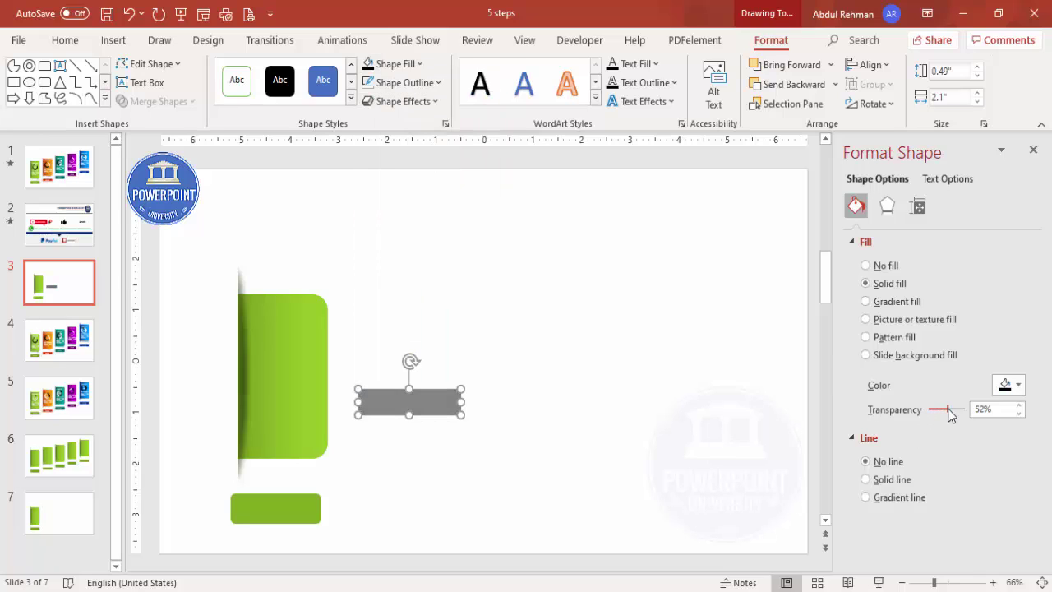
Step: Give the black rectangle 8 pt soft edges
left_click(886, 208)
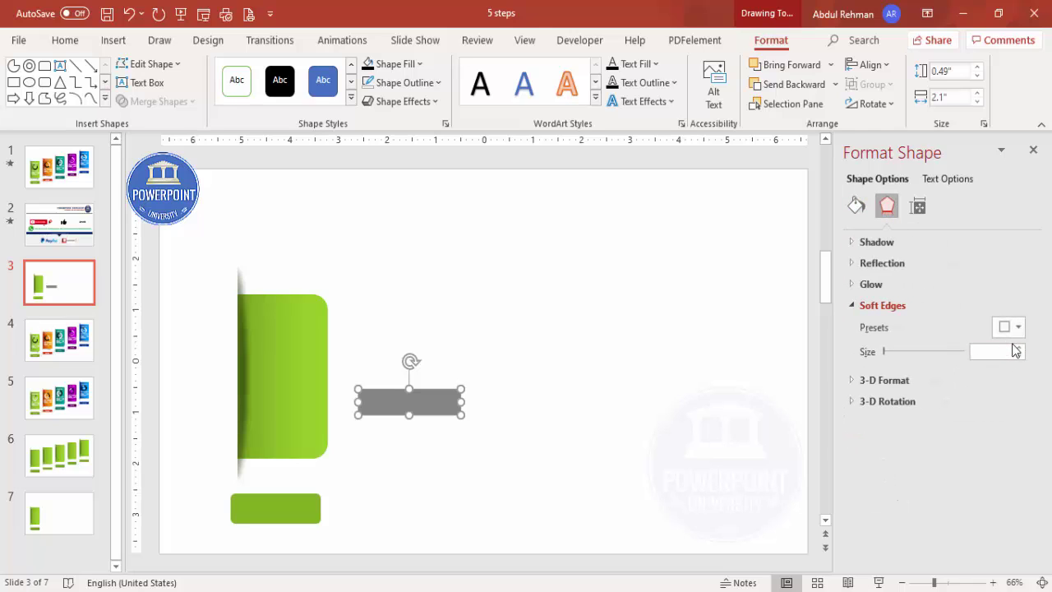
left_click(1019, 348)
left_click(1019, 349)
left_click(1020, 348)
Step: Resize, tilt and place the grey bar under the card's bottom edge, sent to back
left_click_drag(409, 395, 311, 455)
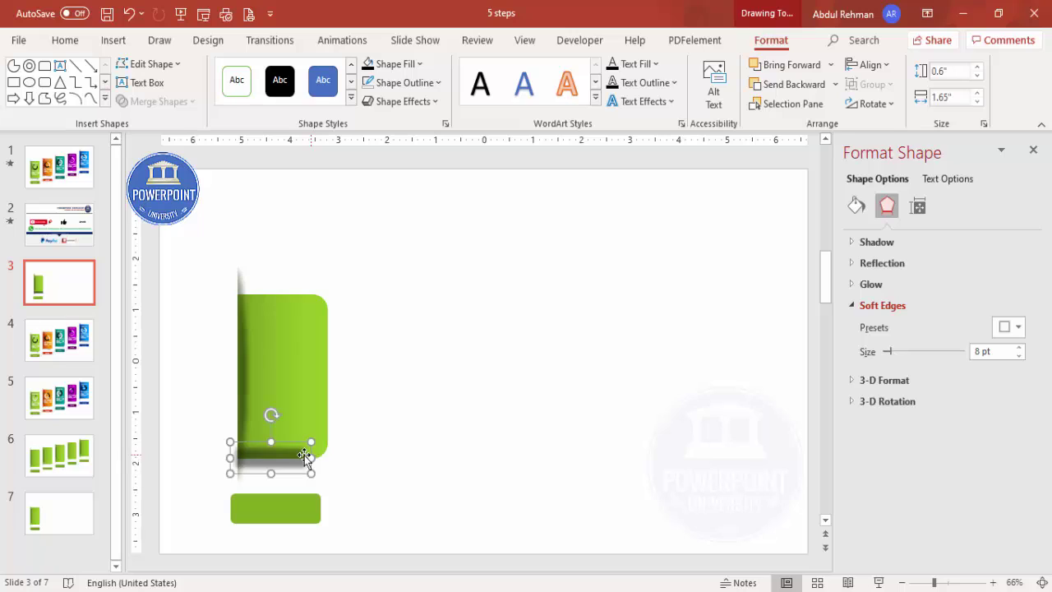
key("ctrl+shift+bracketleft")
left_click_drag(277, 416, 281, 416)
left_click_drag(299, 458, 294, 462)
left_click(835, 85)
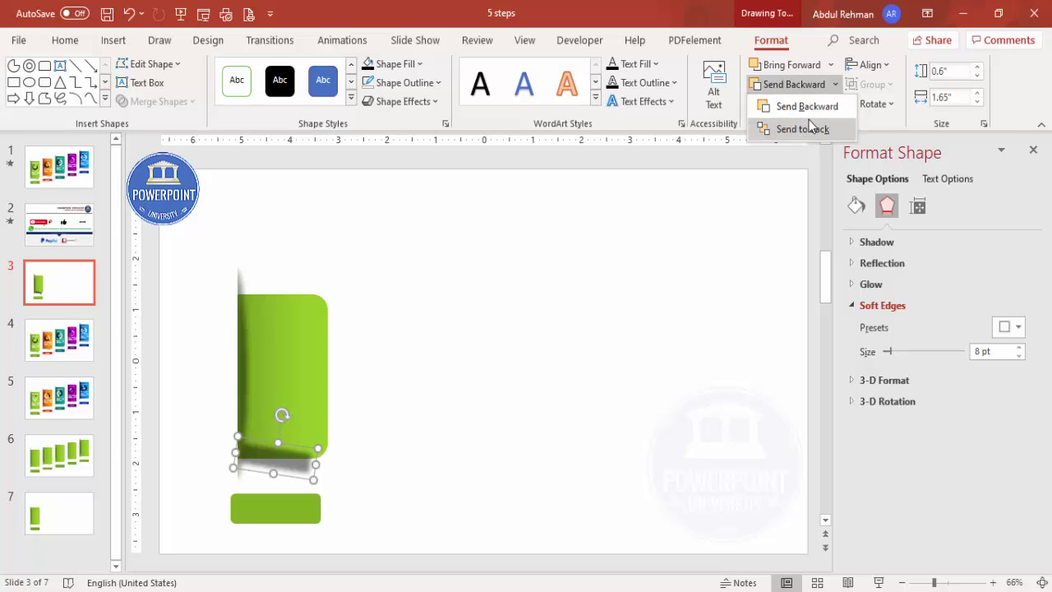
left_click(810, 129)
left_click(291, 482)
left_click(298, 470)
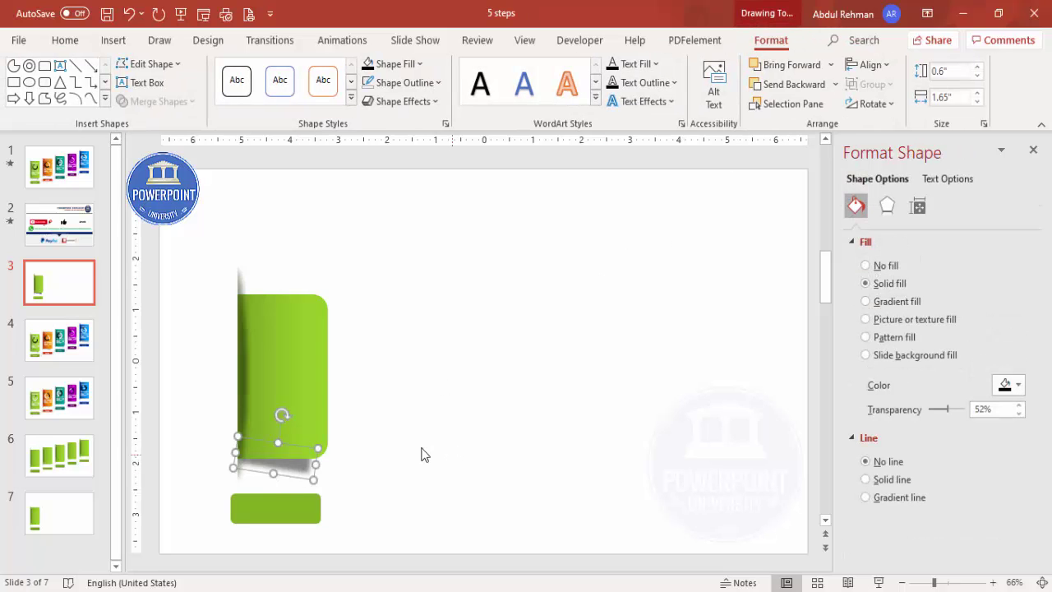
left_click(418, 432)
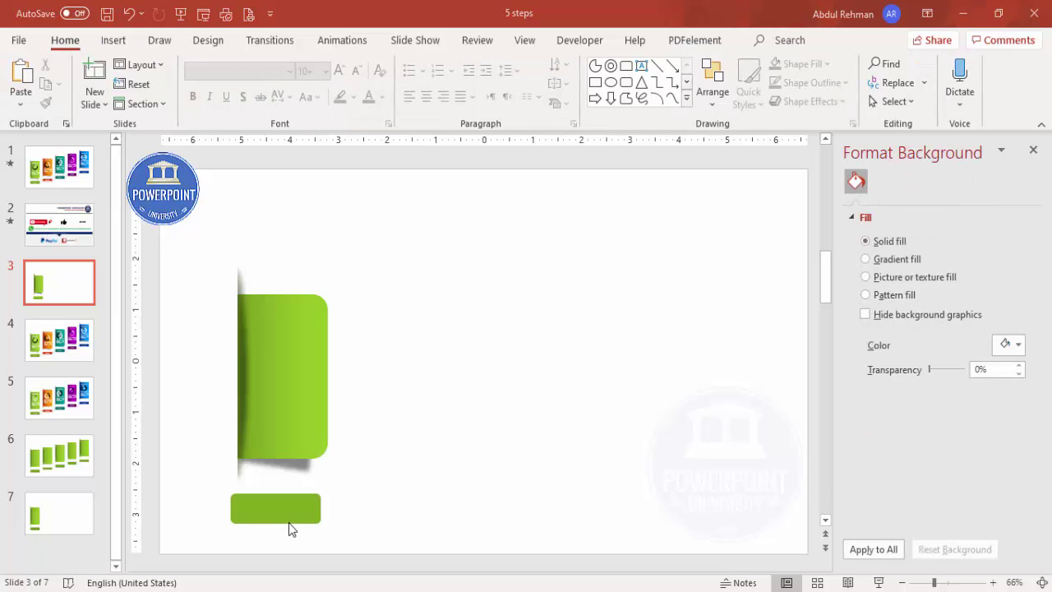
Step: Add a text box over the small green bar reading 'STEP'
left_click(114, 39)
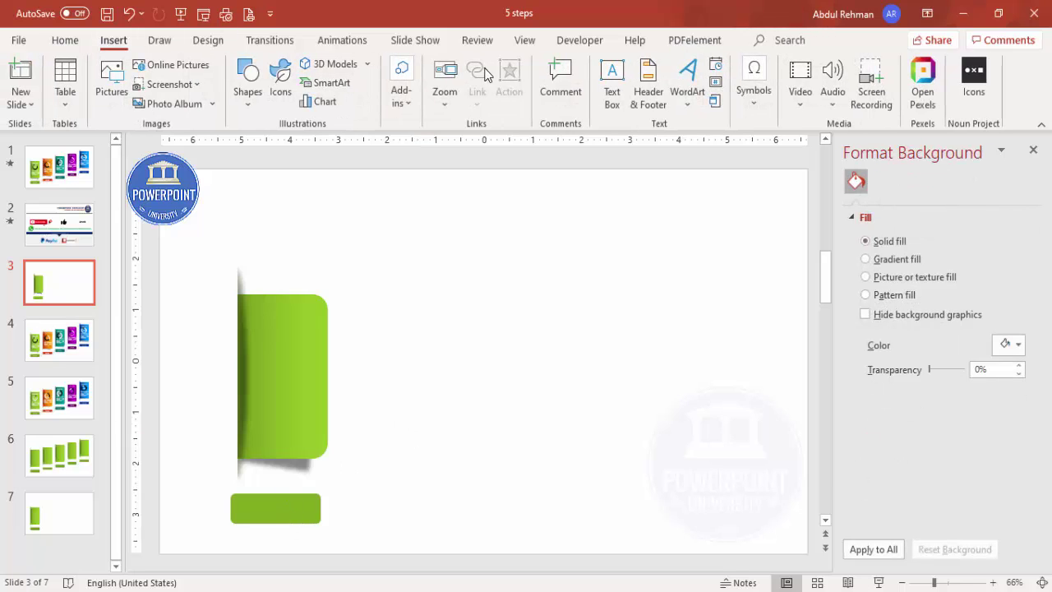
left_click(611, 85)
left_click_drag(248, 503, 315, 511)
type("STEP 01")
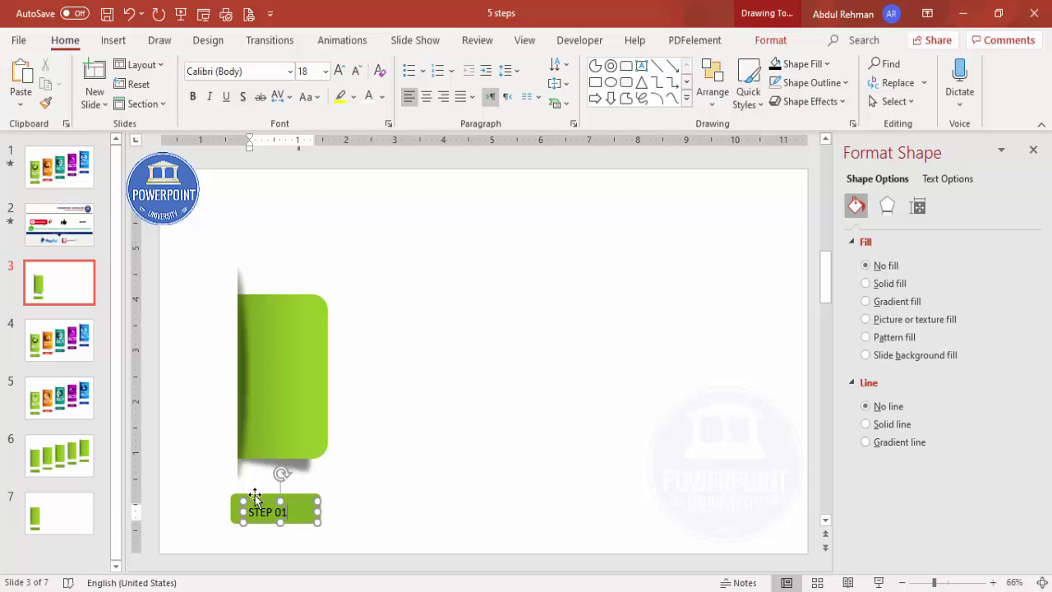
Step: Format the STEP 01 label centred, white, bold Century Gothic at size 20
left_click(303, 501)
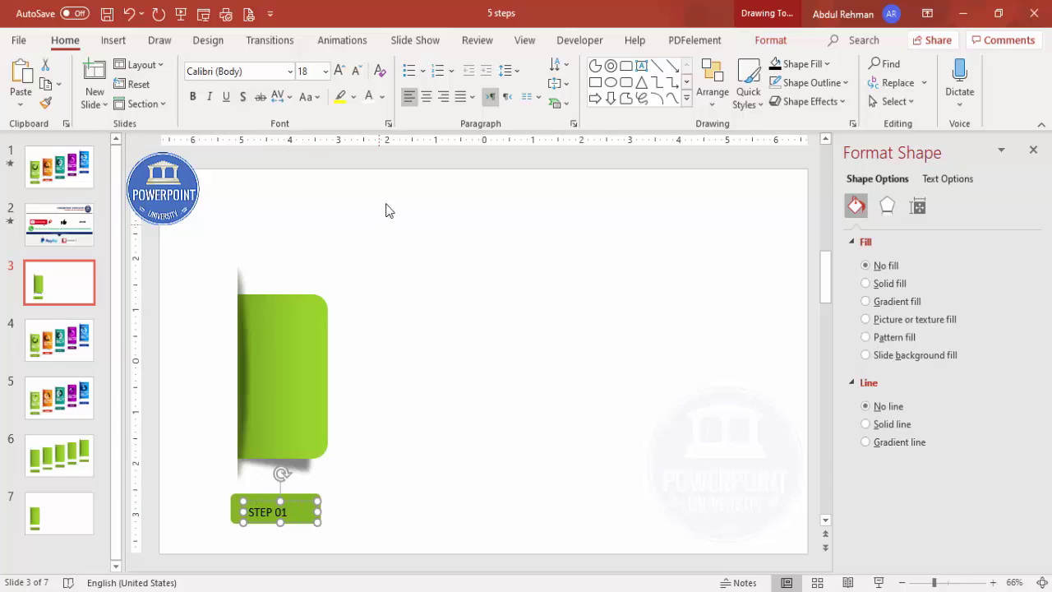
left_click(426, 96)
left_click(369, 96)
left_click(252, 72)
type("Century Gothic")
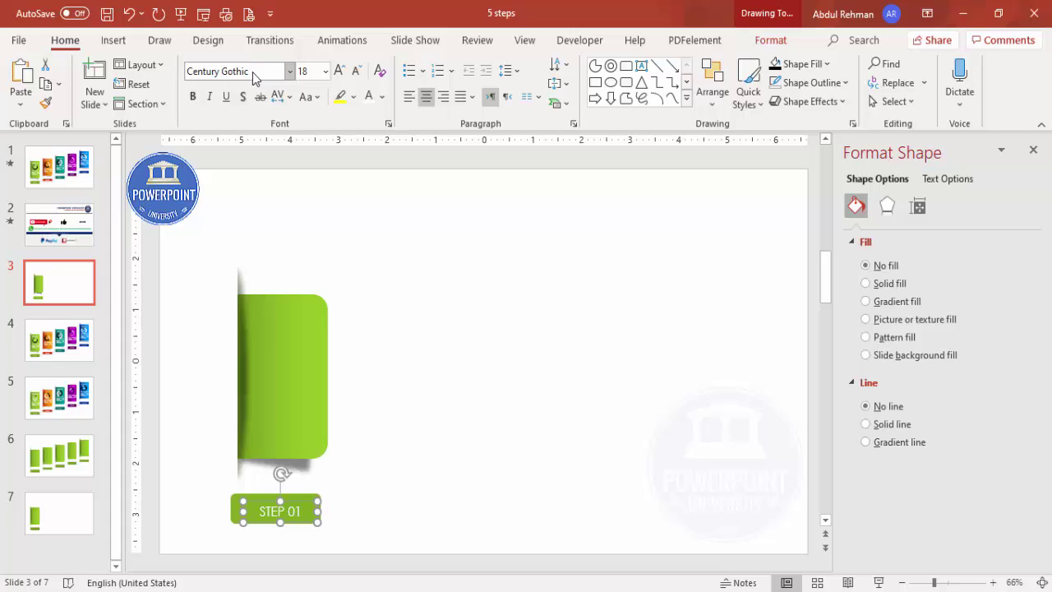
key("Return")
left_click(192, 97)
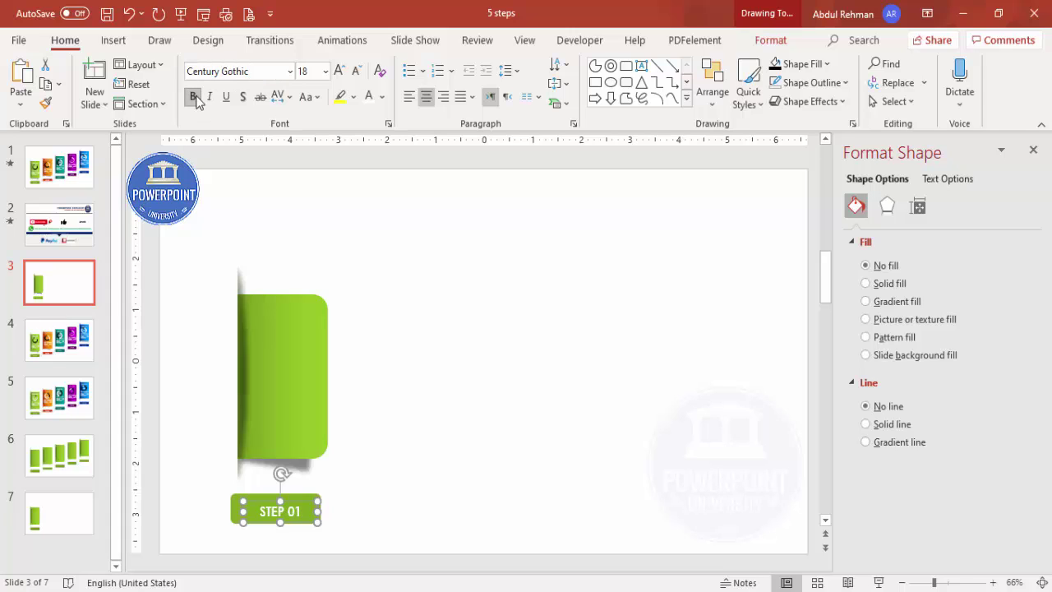
left_click(339, 71)
Step: Move the STEP 01 label up slightly over the green bar
left_click_drag(295, 501, 294, 493)
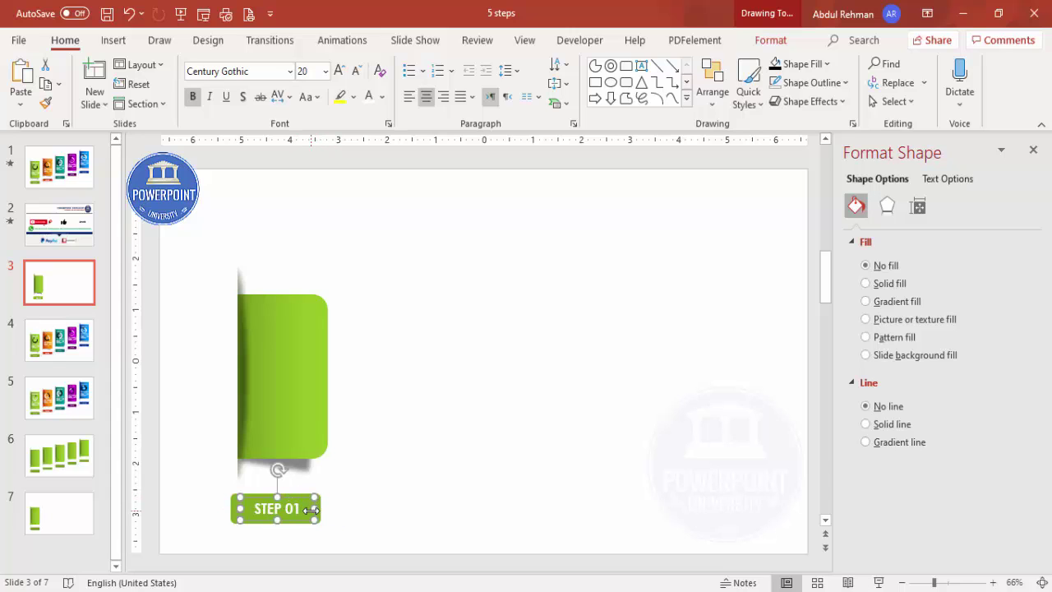
left_click(373, 500)
left_click_drag(341, 549, 195, 488)
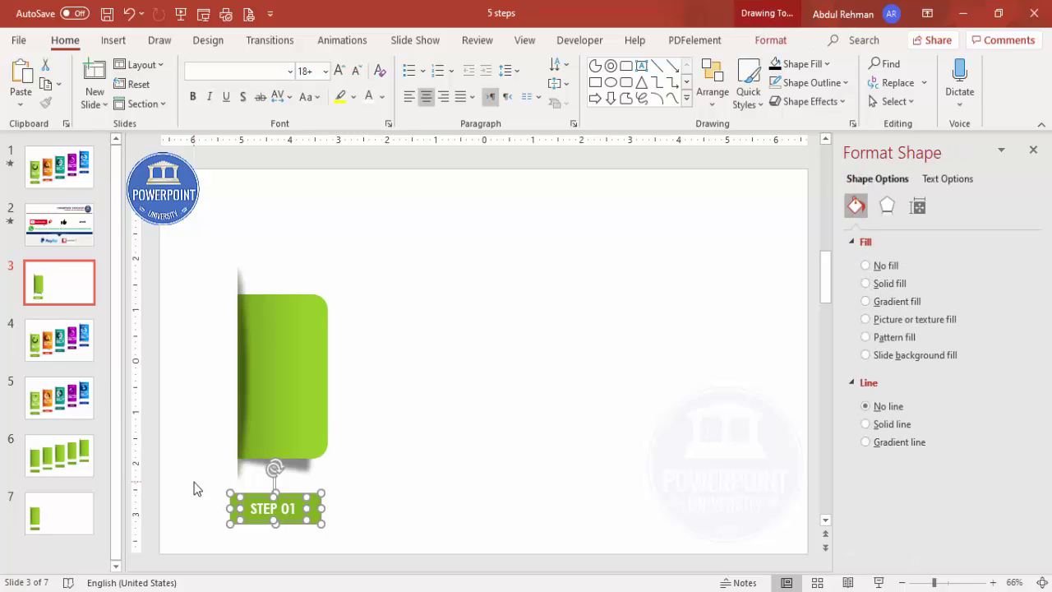
left_click(312, 486)
left_click(408, 459)
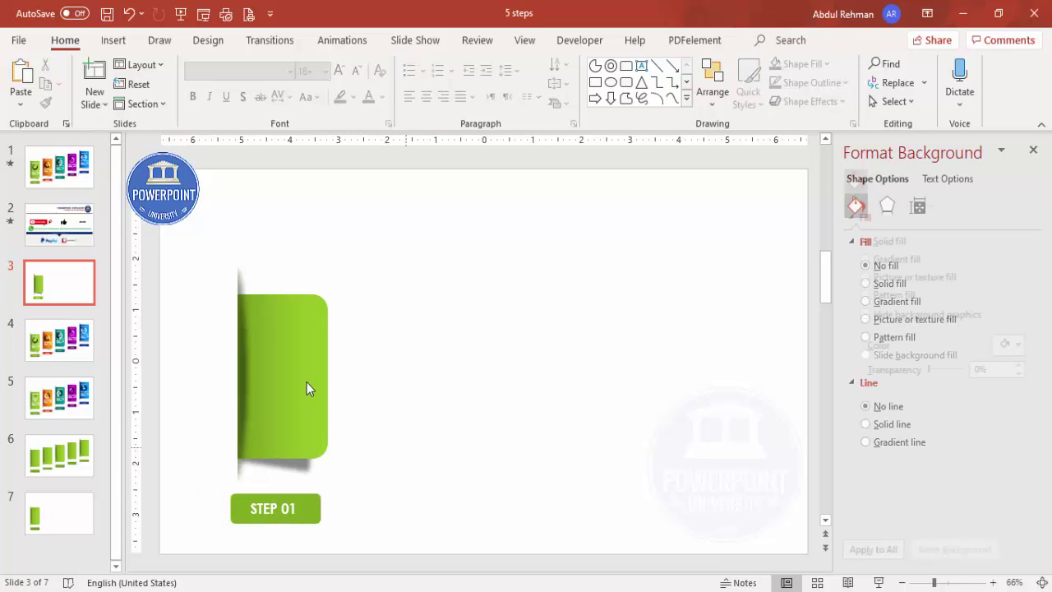
Step: Add a text box on the green card reading 'YOUR TITLE'
left_click(116, 42)
left_click(611, 90)
left_click_drag(252, 306, 316, 322)
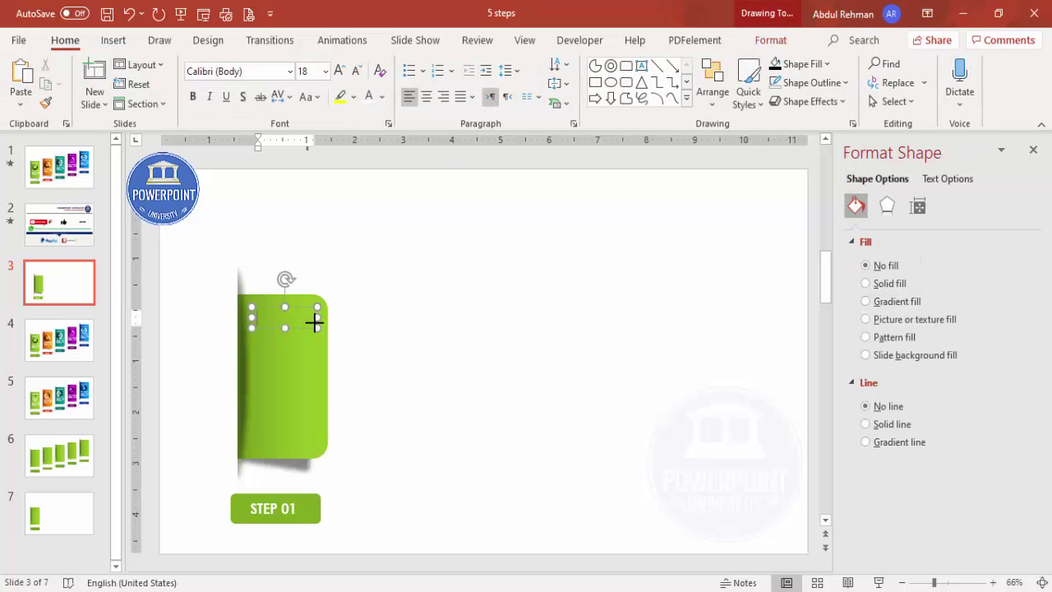
type("YOUR TITLE")
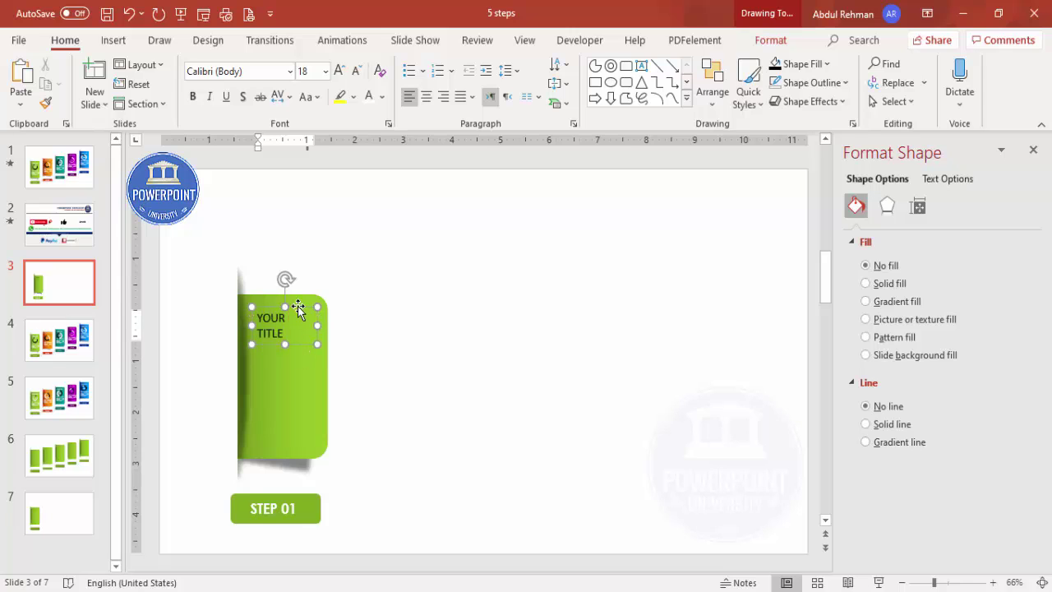
Step: Make the title white, bold Century Gothic and widen its box to one line
left_click(298, 308)
left_click(369, 96)
left_click(263, 72)
type("Century")
key("Return")
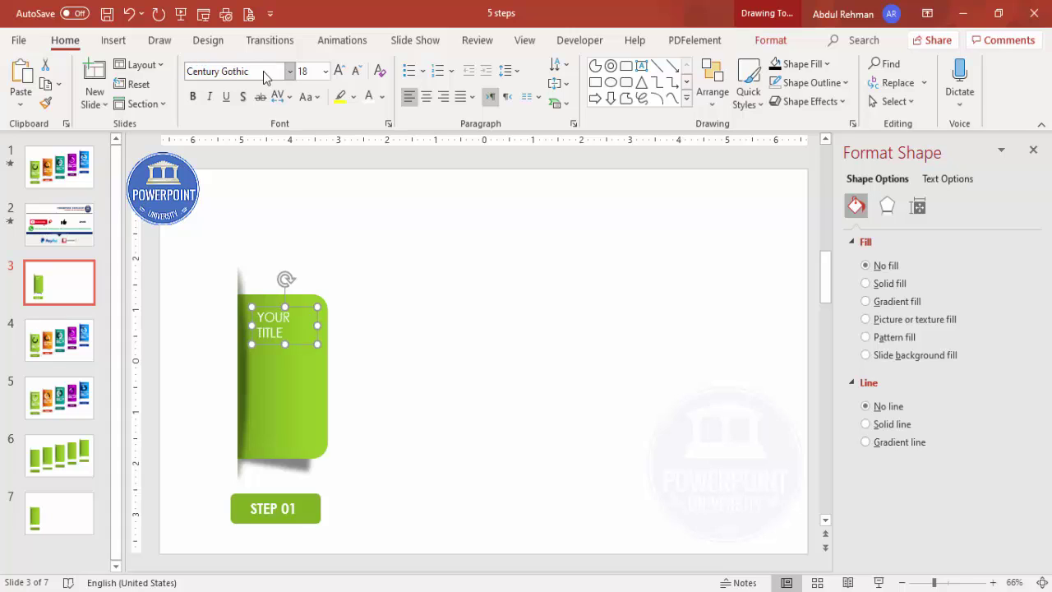
left_click_drag(317, 326, 301, 308)
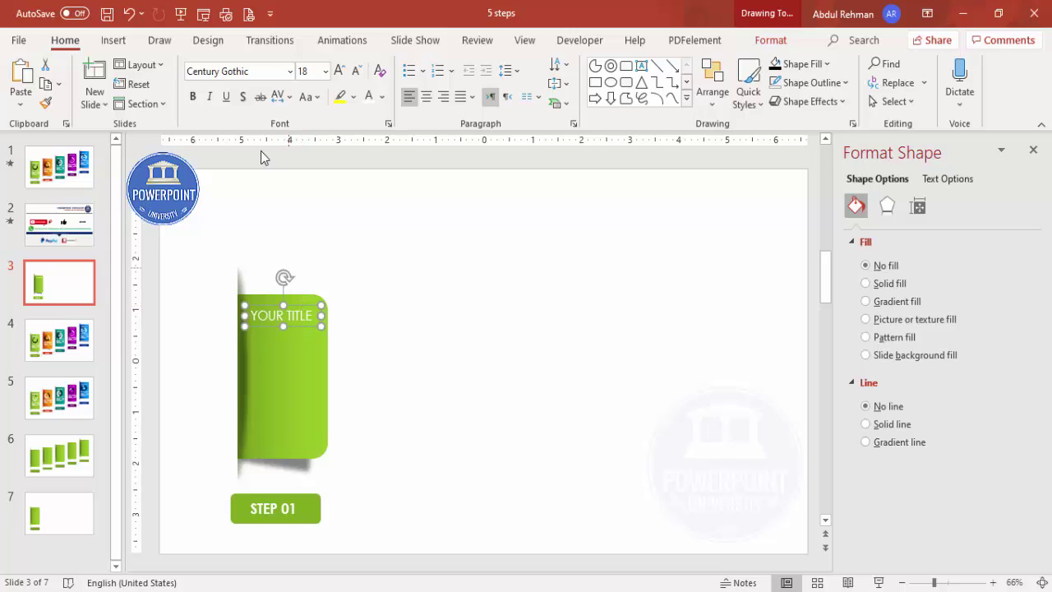
left_click(193, 97)
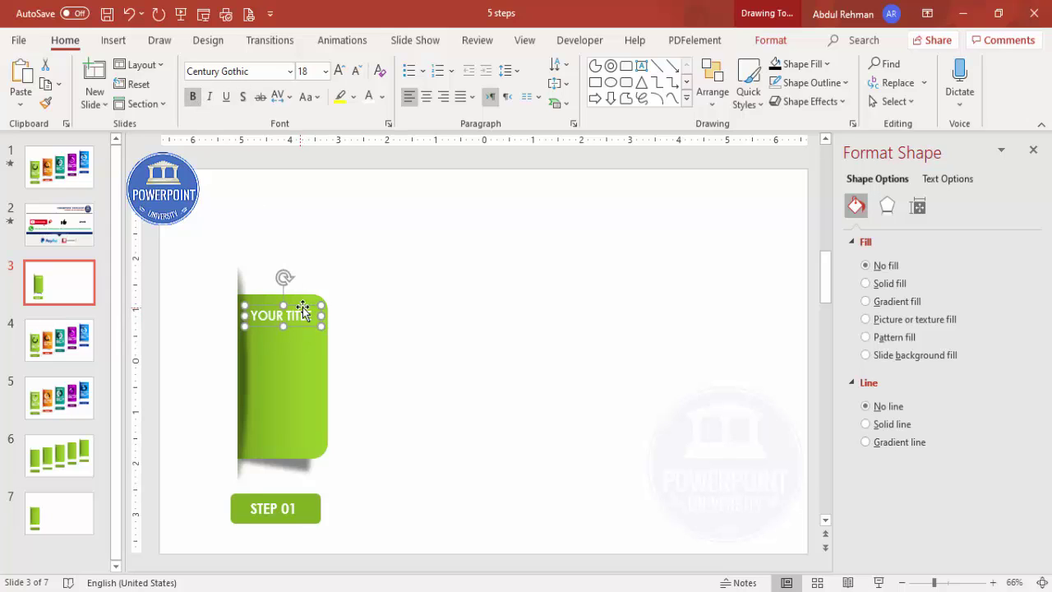
key("Escape")
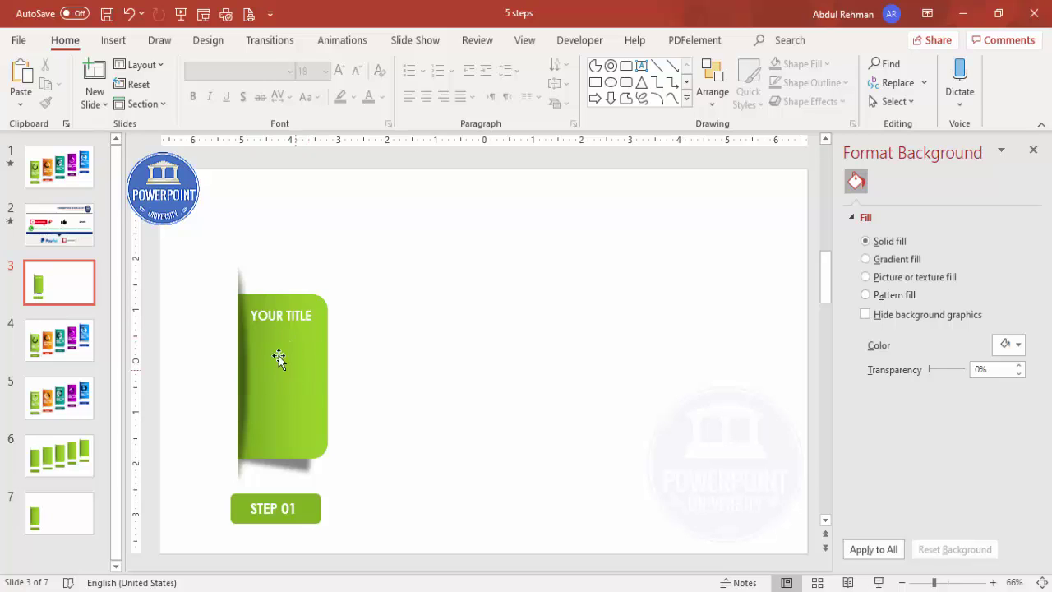
left_click(113, 41)
Step: Place a Circle: Hollow donut right of the card, enlarged to 1.73" with no outline
left_click(250, 105)
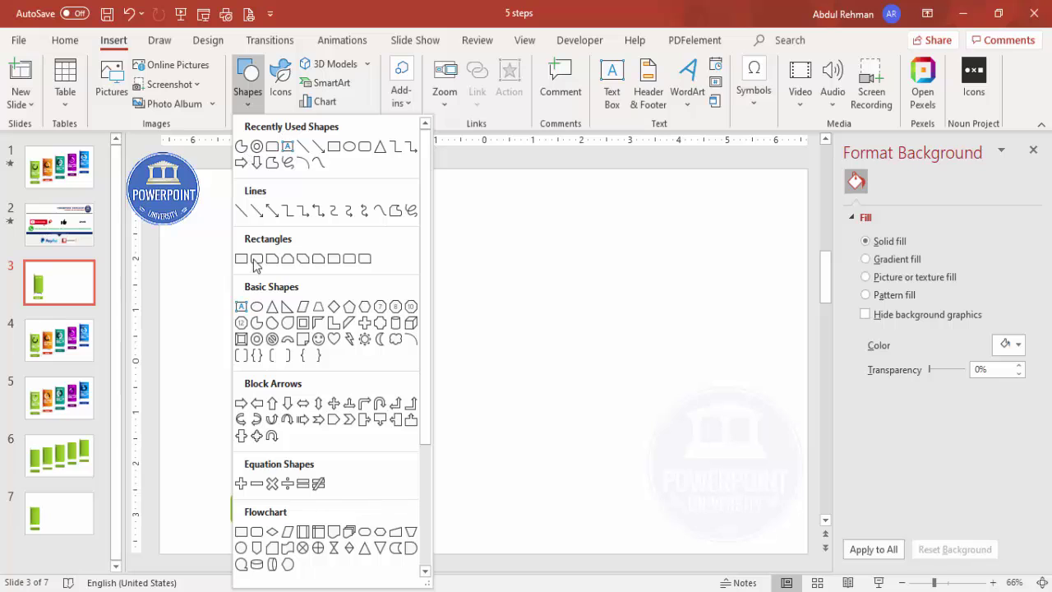
left_click(256, 338)
left_click(482, 293)
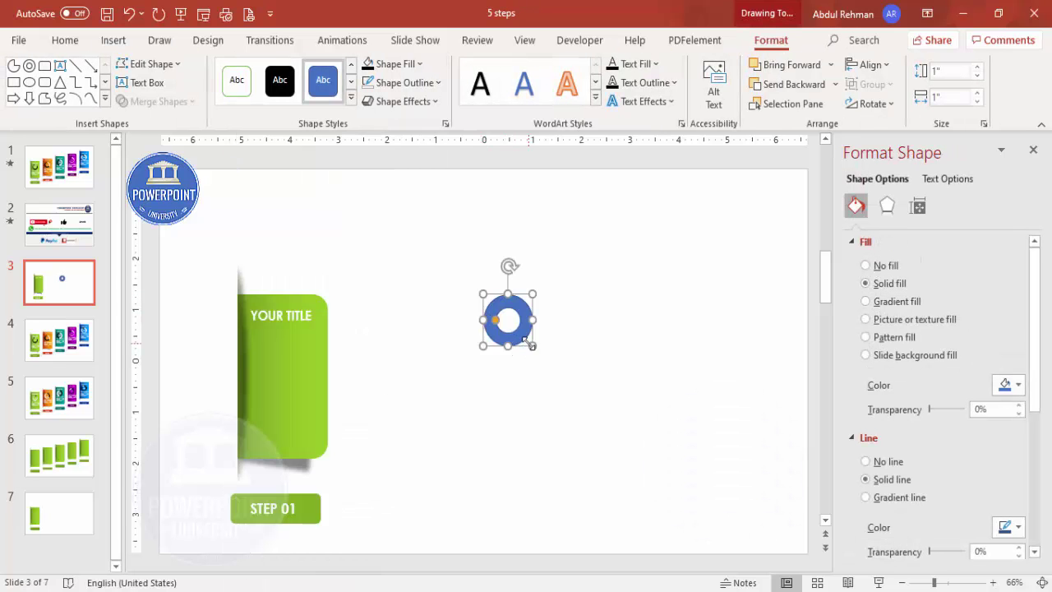
left_click_drag(527, 342, 567, 367)
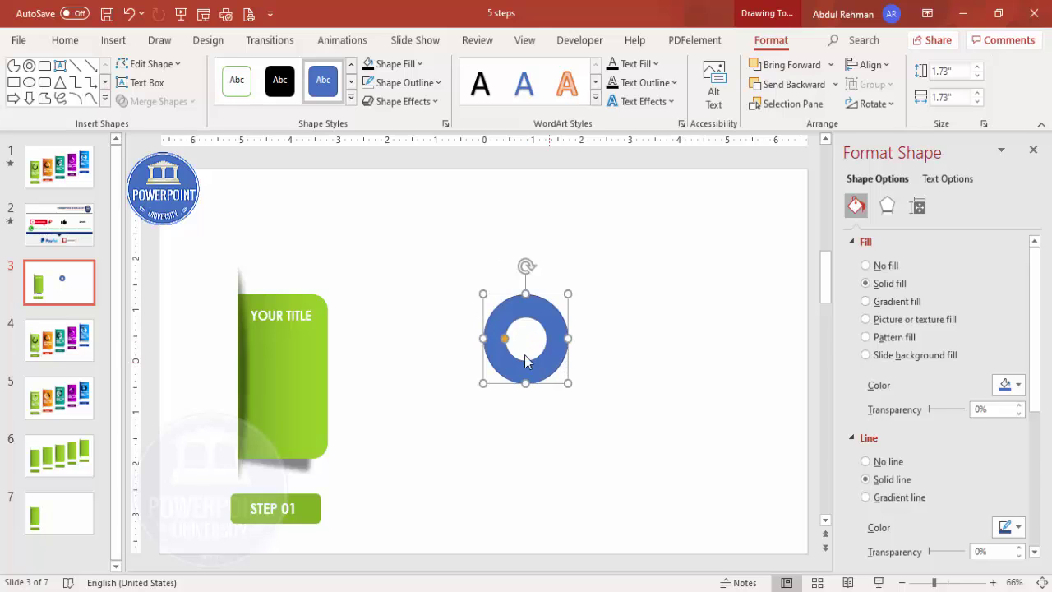
left_click(402, 82)
left_click(412, 306)
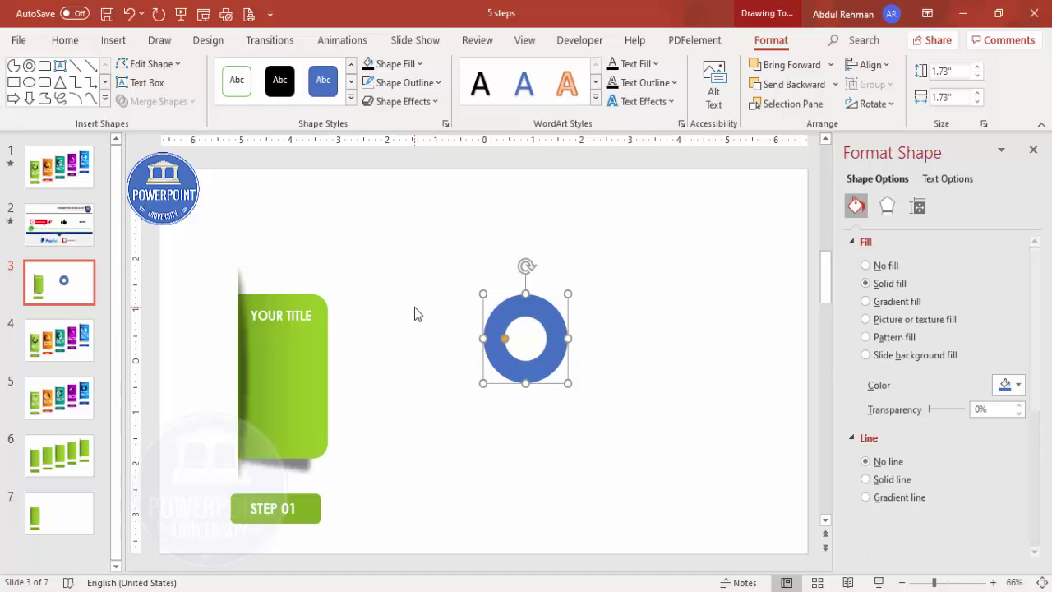
left_click(658, 323)
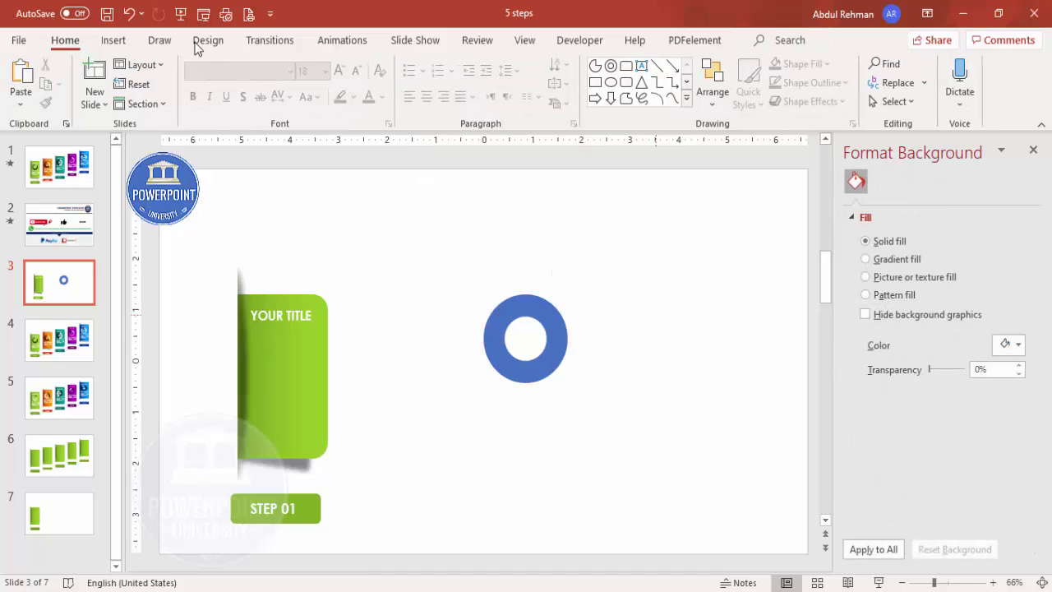
left_click(524, 307)
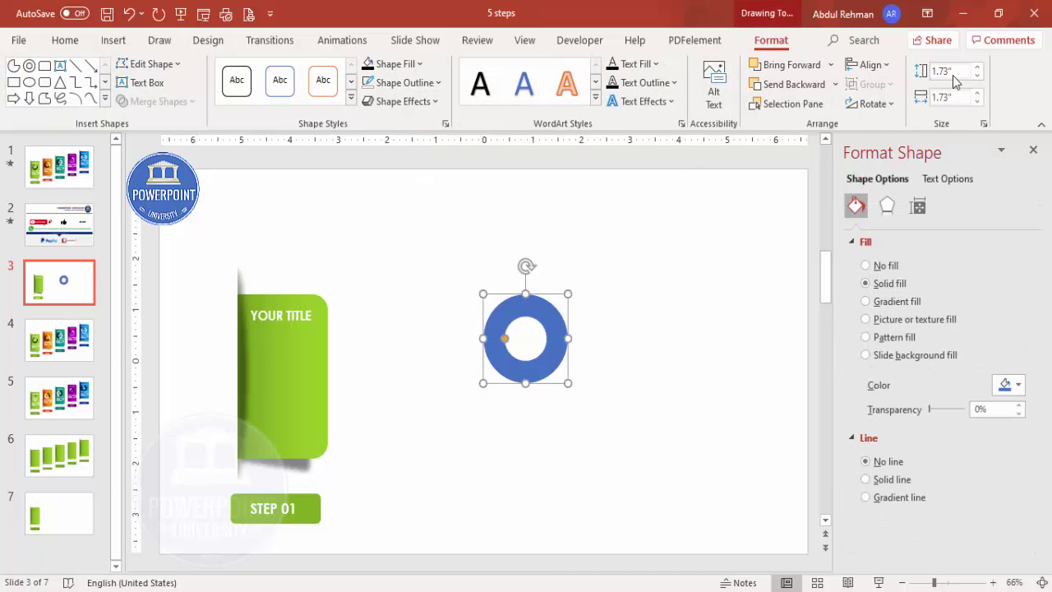
left_click(114, 40)
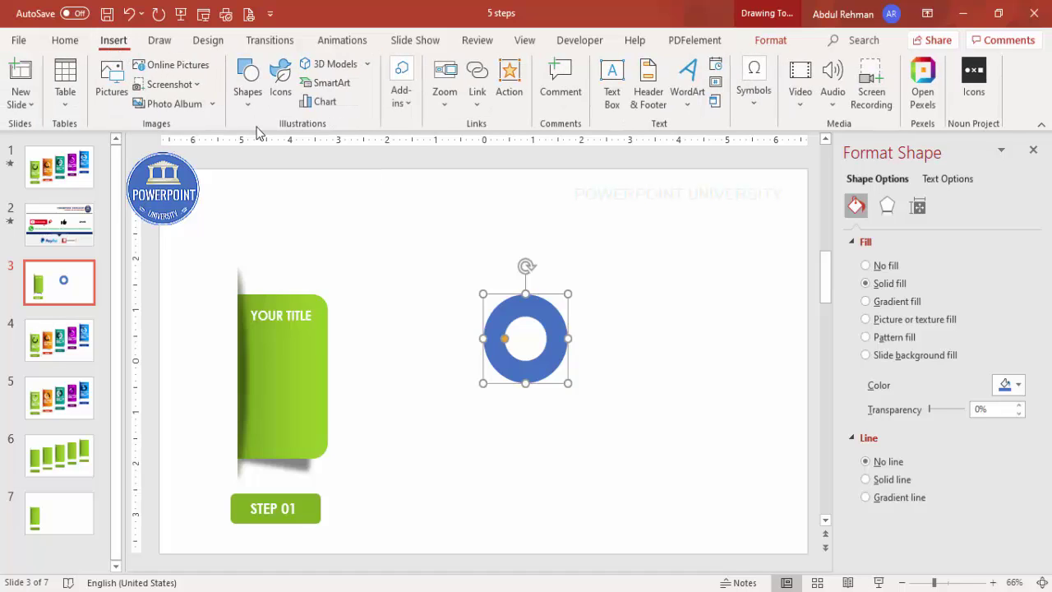
Step: Insert a partial circle beside the donut and size it to 1.73 × 1.73 inches
left_click(251, 105)
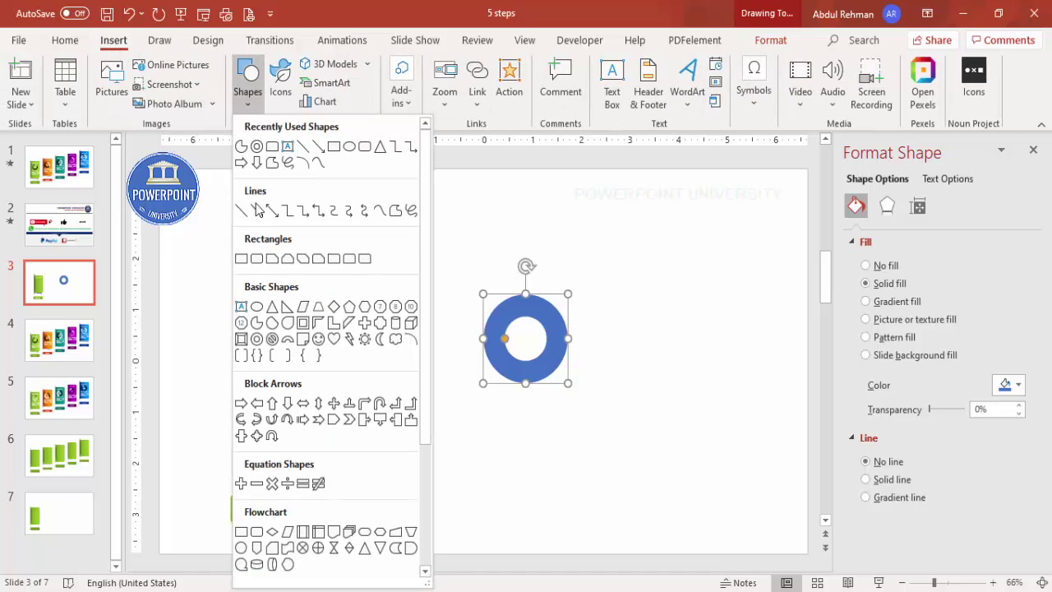
left_click(255, 328)
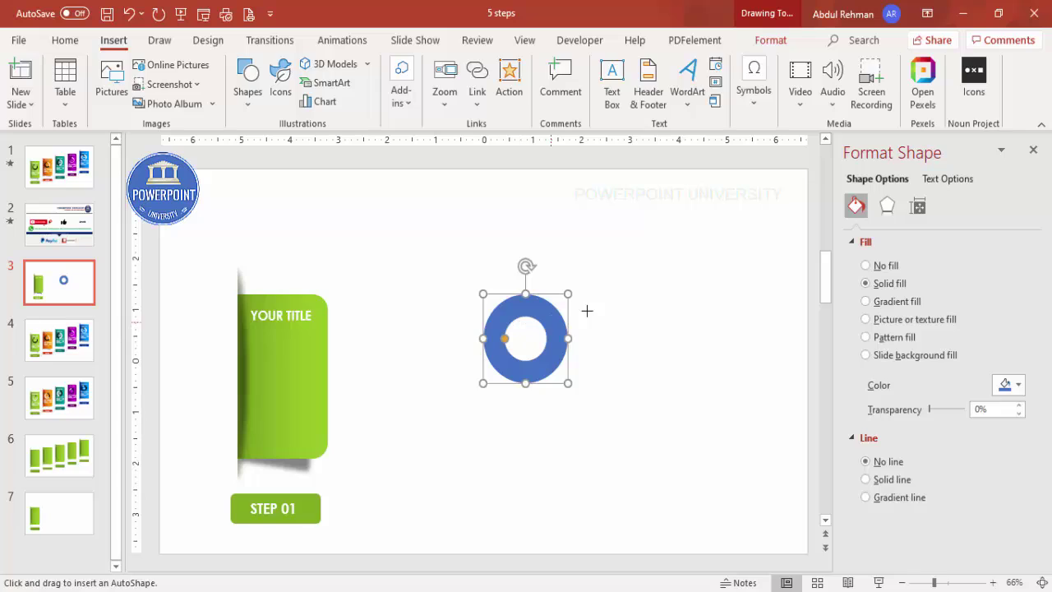
left_click(593, 306)
left_click(949, 74)
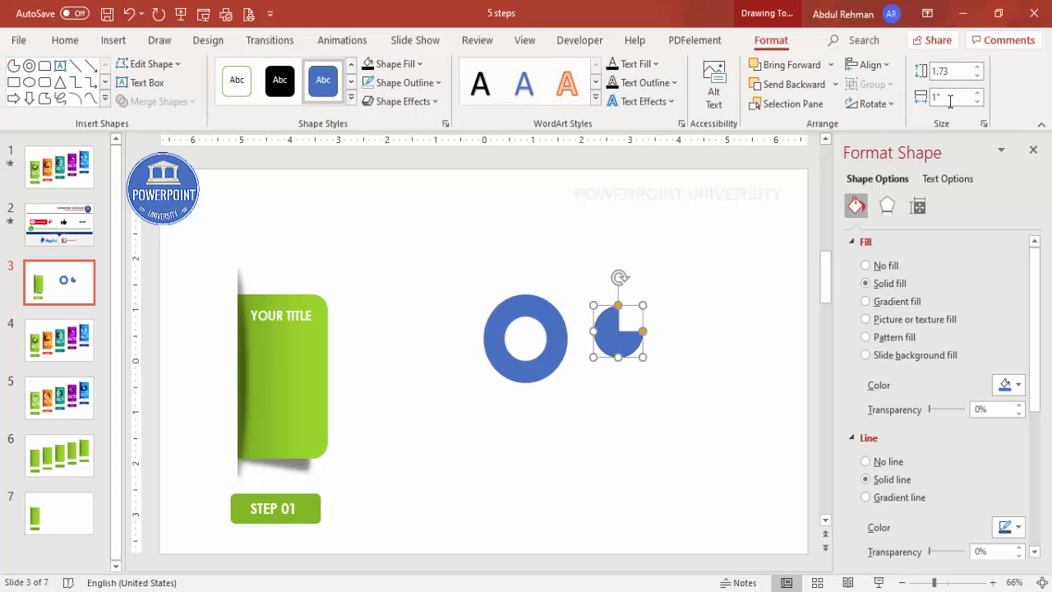
left_click(949, 99)
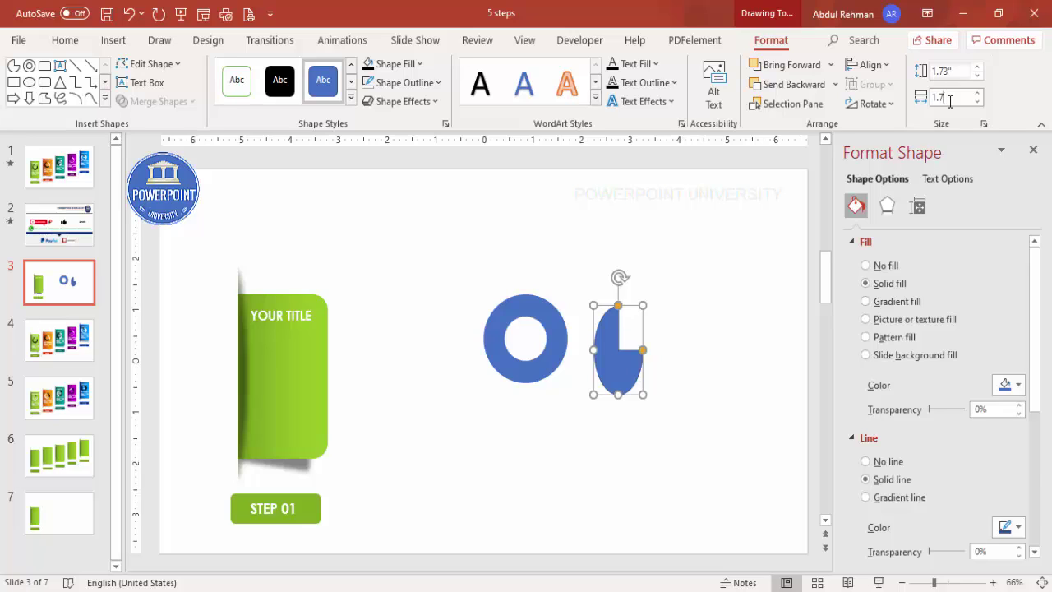
key("Return")
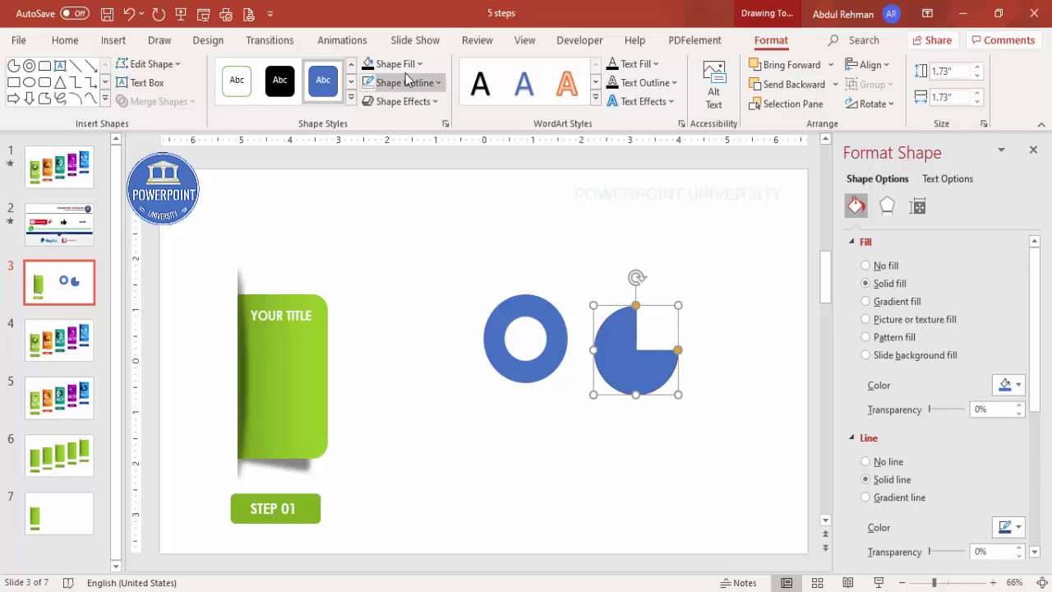
Step: Remove the pie's outline, fill it yellow, and lay it over the blue donut
left_click(407, 82)
left_click(417, 312)
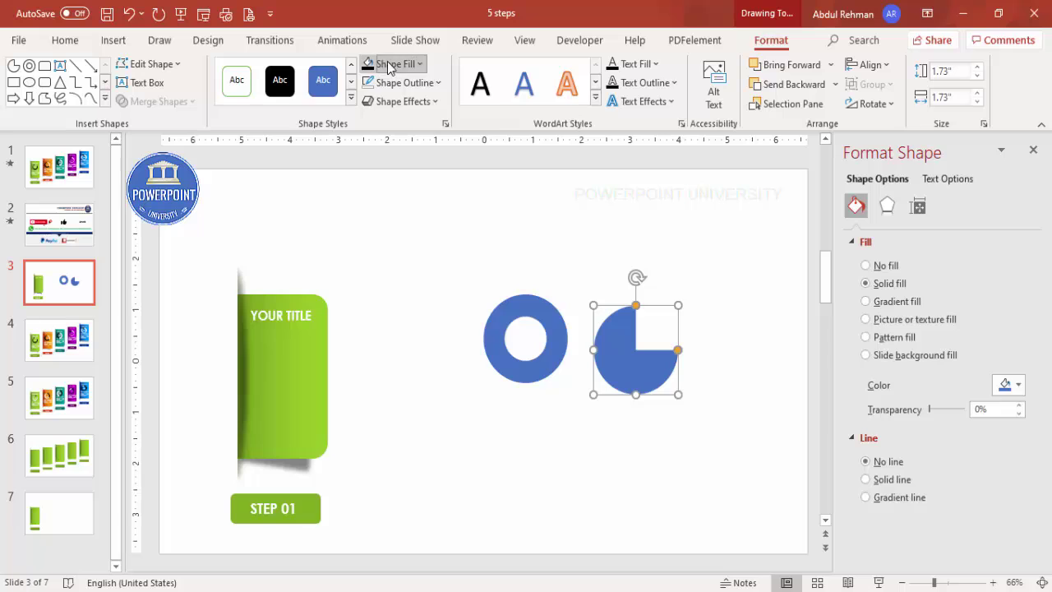
left_click(388, 69)
left_click(409, 216)
left_click_drag(628, 369, 530, 366)
Step: Draw an oval circle over the centre of the yellow pie
left_click(633, 359)
left_click(113, 40)
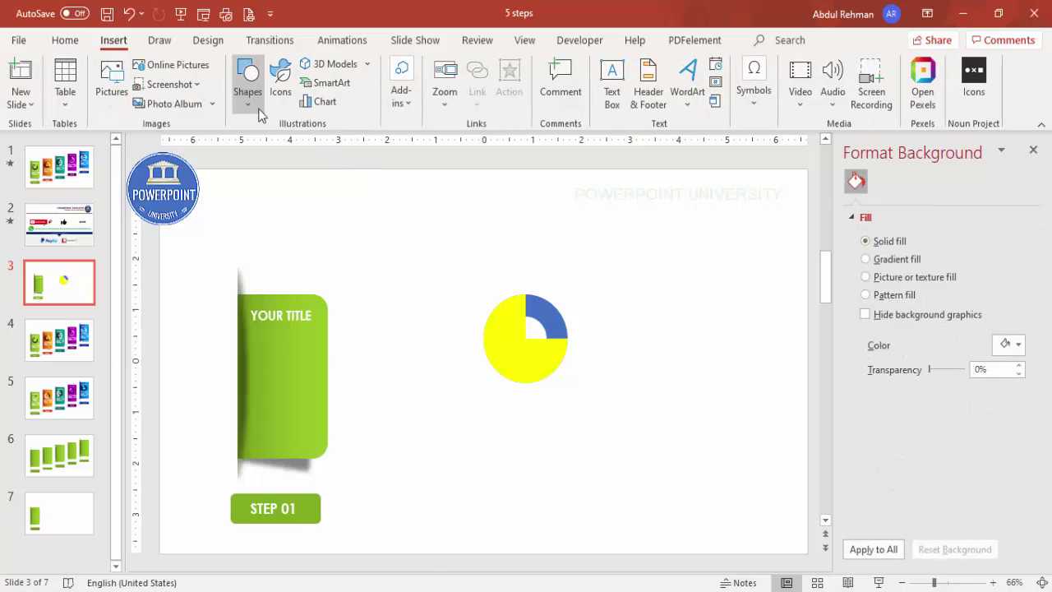
left_click(247, 82)
left_click(257, 308)
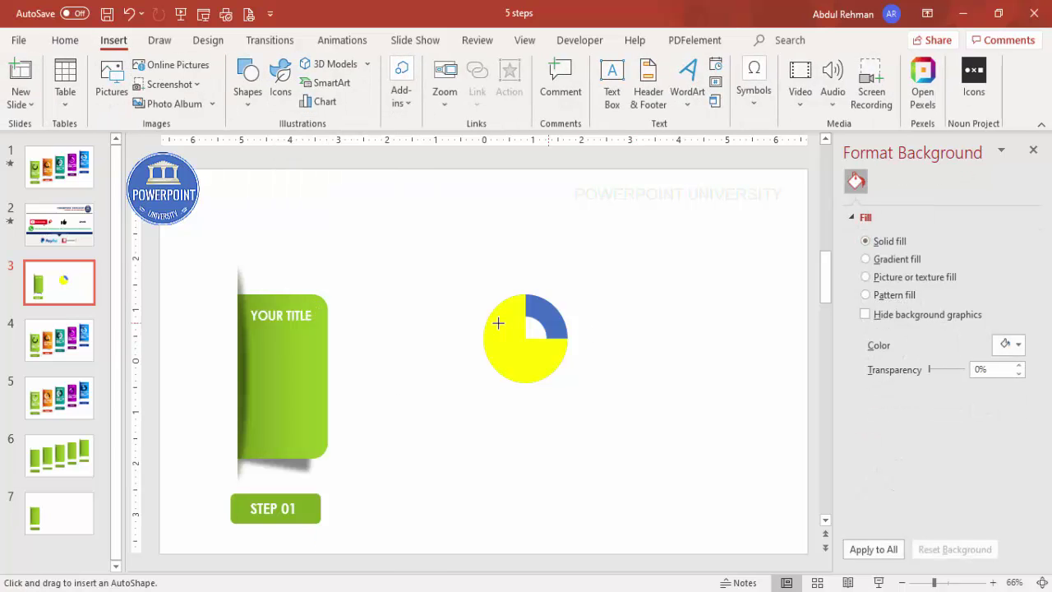
left_click_drag(495, 317, 529, 341)
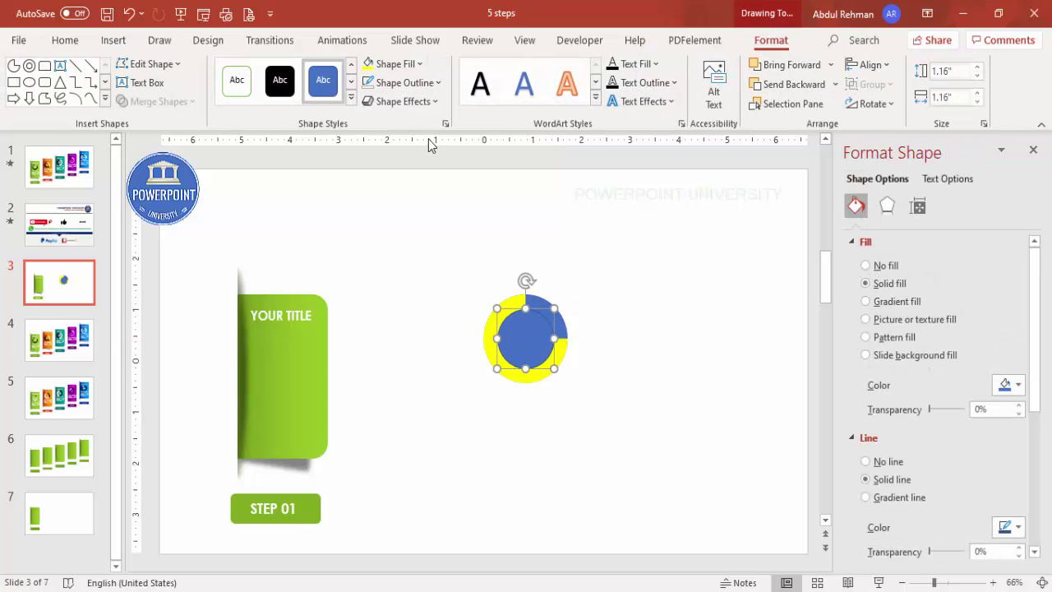
Step: Give the inner circle no outline and the recent green fill, then select all donut pieces
left_click(437, 83)
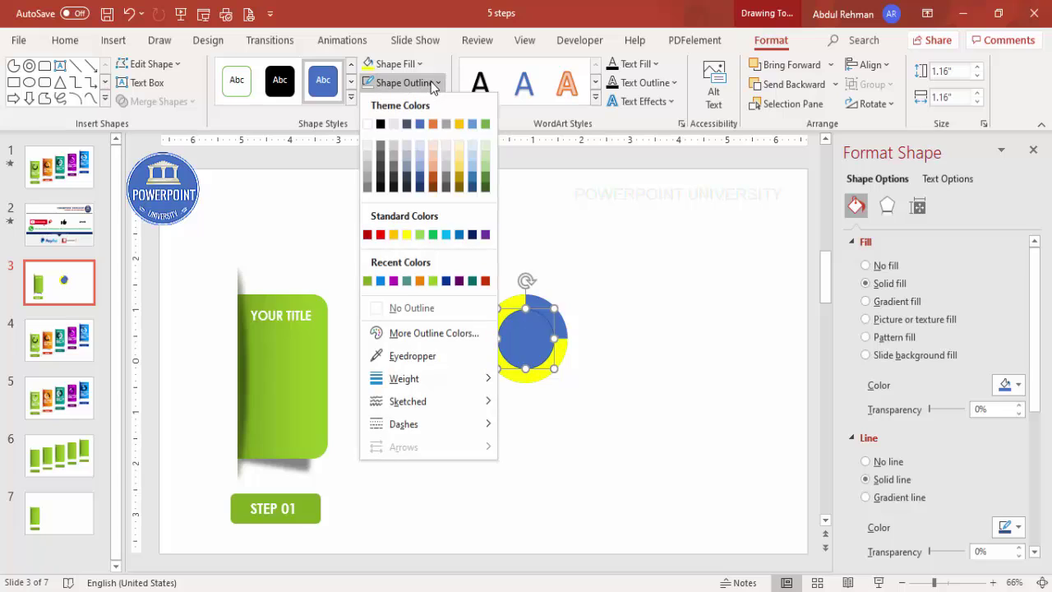
left_click(411, 308)
left_click(391, 63)
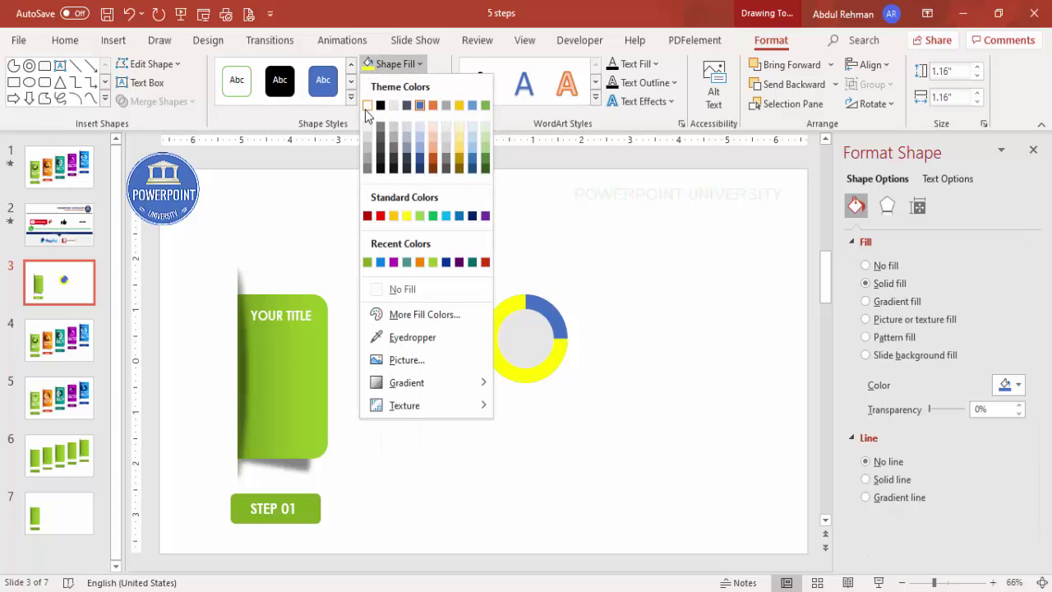
left_click(367, 106)
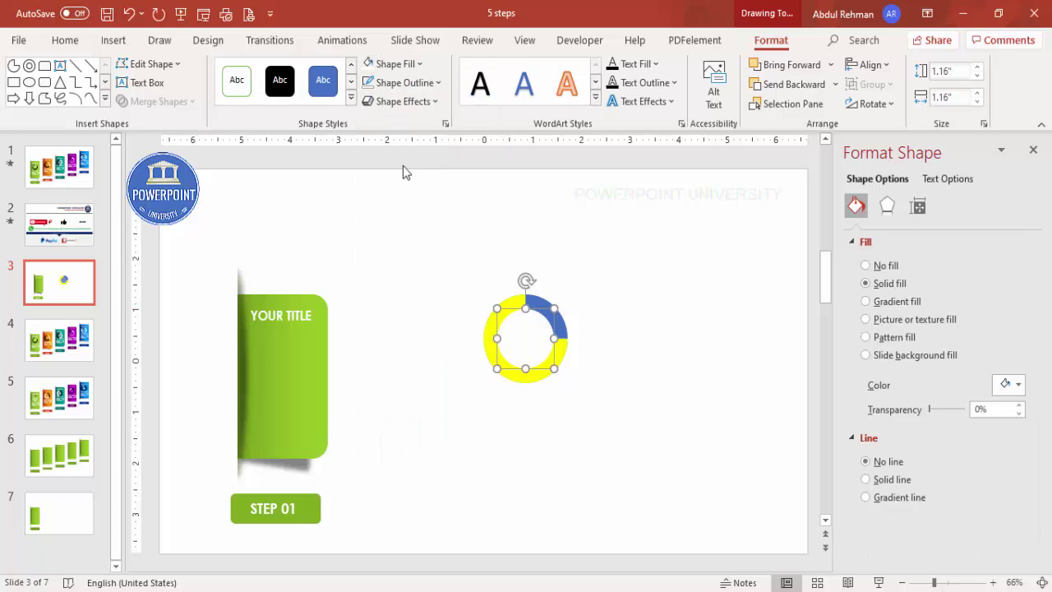
left_click(384, 64)
left_click(433, 262)
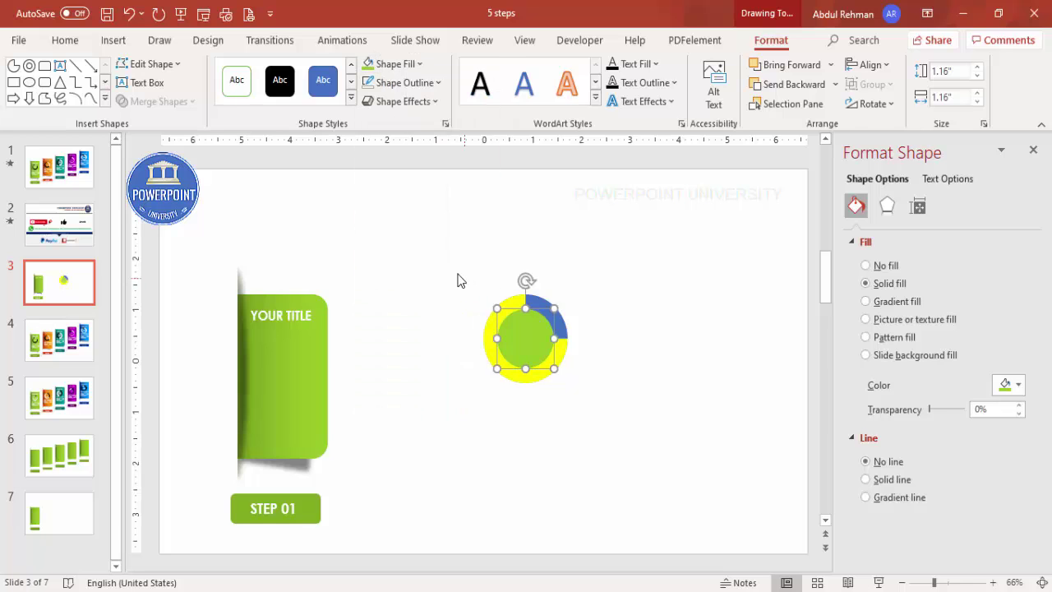
left_click(594, 357)
left_click_drag(441, 259, 632, 446)
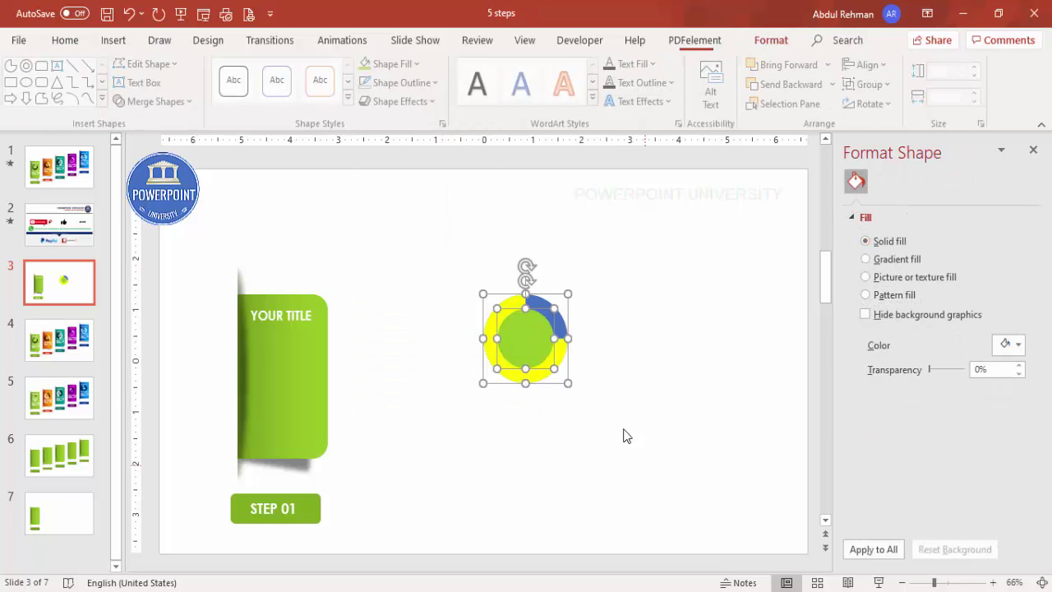
Step: Move the donut onto the green card under YOUR TITLE, shrink it to 1.03", and make the arc white
left_click_drag(531, 346, 312, 365)
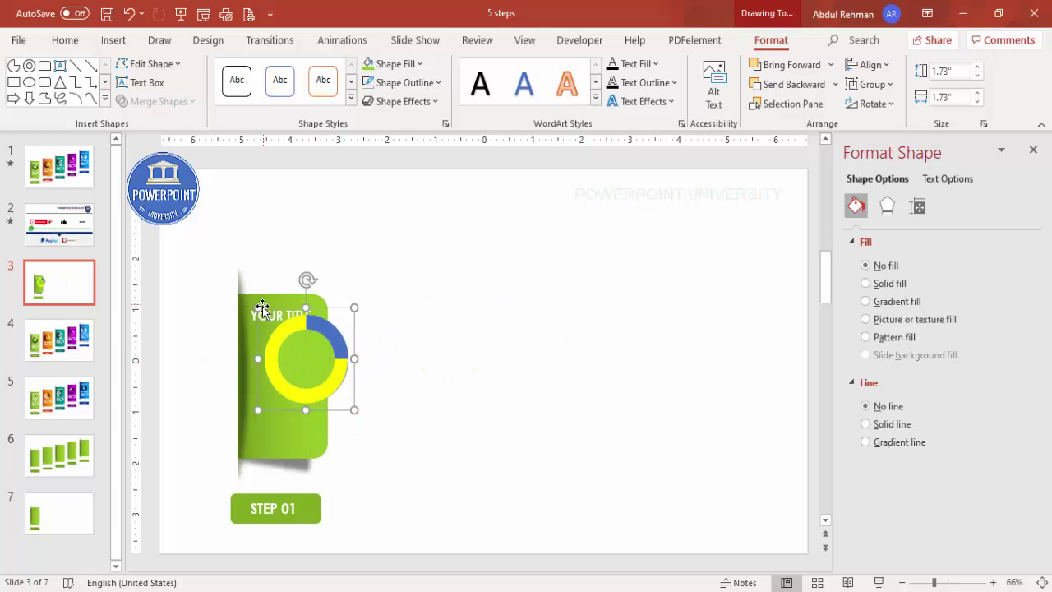
left_click_drag(258, 307, 287, 351)
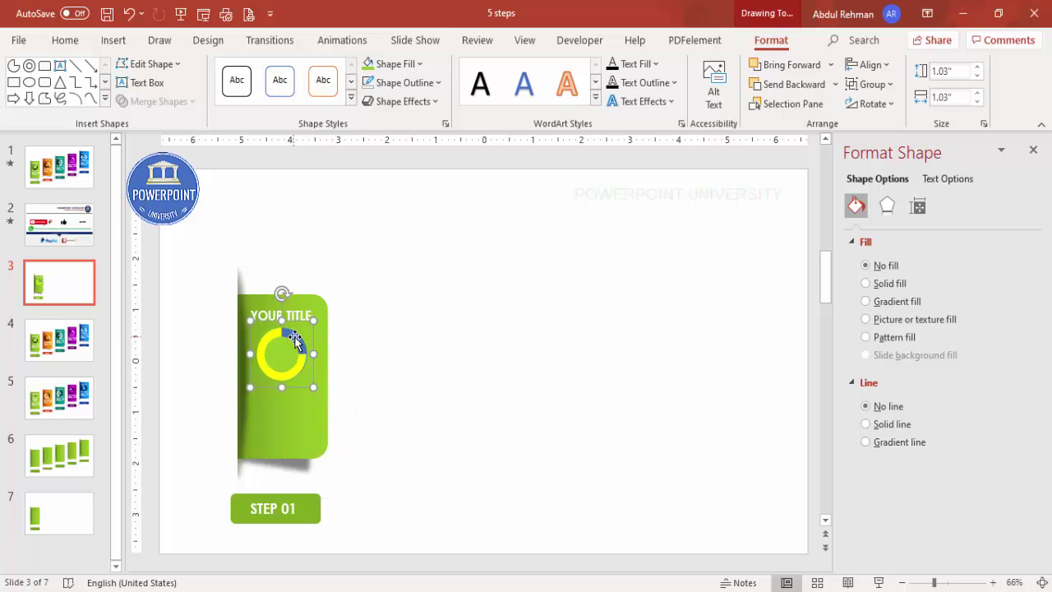
left_click(294, 339)
left_click(403, 63)
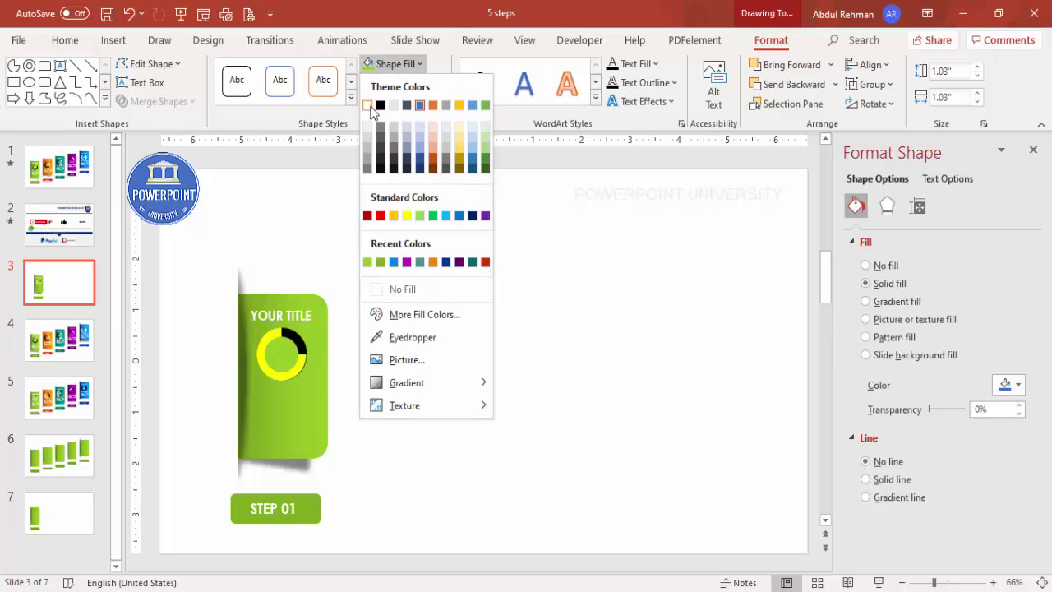
left_click(367, 106)
Step: Fill the donut ring black and widen the white top-right wedge with the arc handle
left_click(272, 340)
left_click(279, 328)
left_click(394, 63)
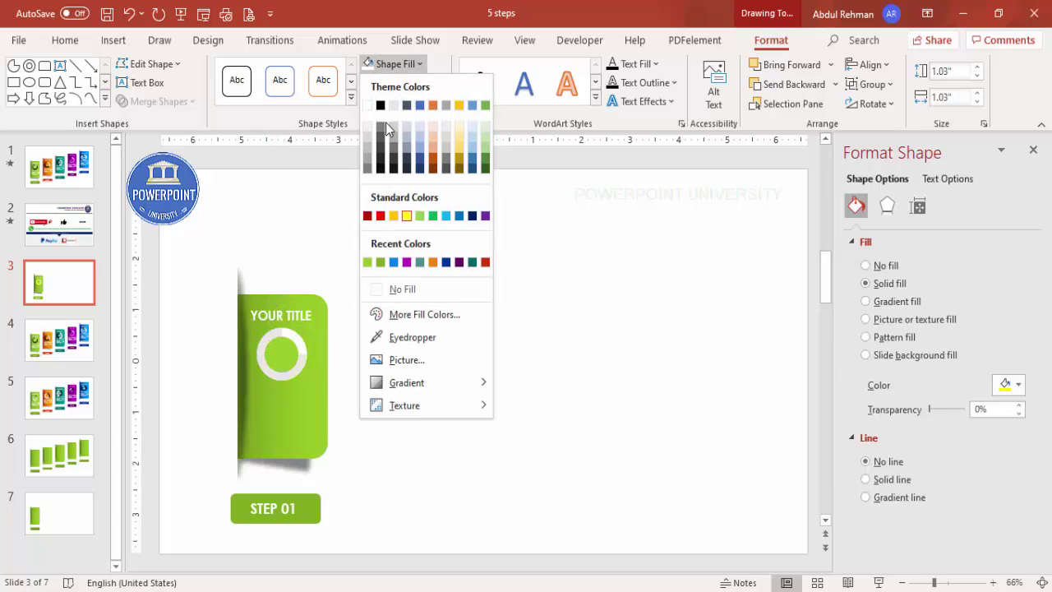
left_click(382, 106)
left_click(356, 189)
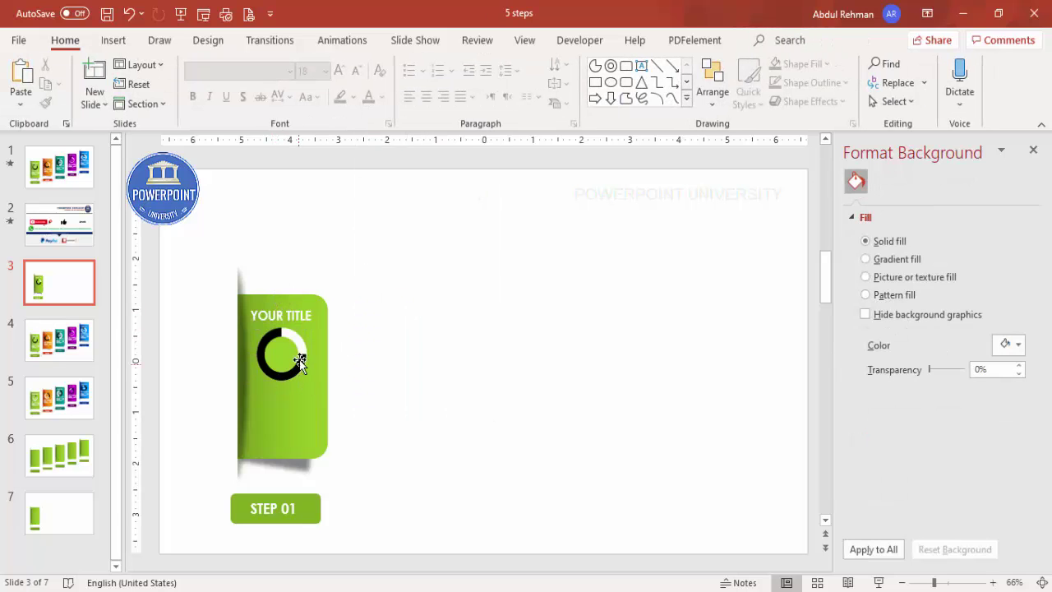
left_click(300, 364)
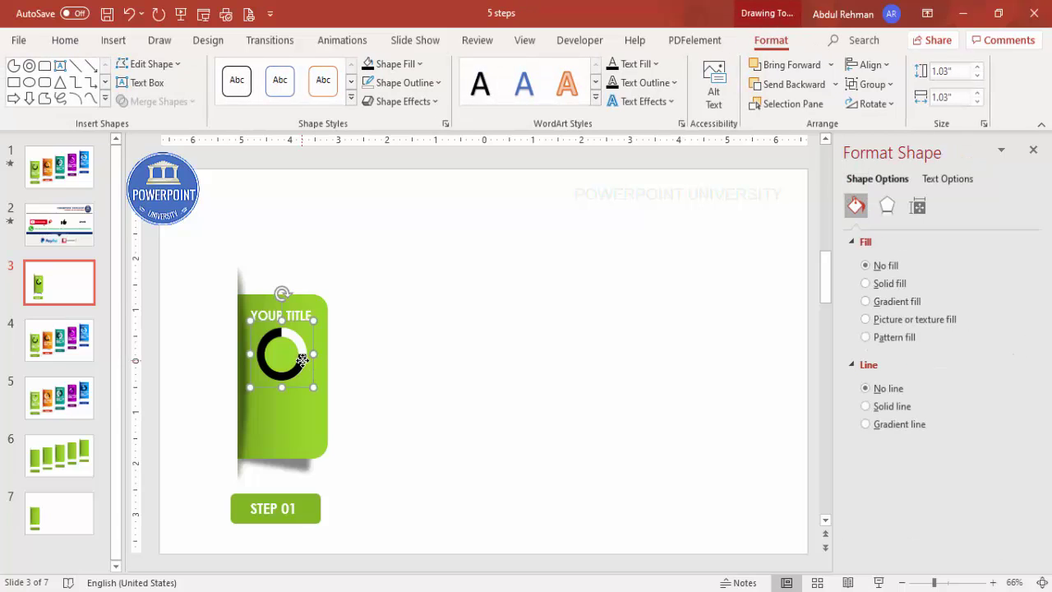
mouse_move(308, 359)
left_mouse_down()
mouse_move(304, 337)
mouse_move(312, 349)
left_mouse_up()
mouse_move(305, 349)
left_mouse_down()
mouse_move(308, 360)
mouse_move(317, 335)
left_mouse_up()
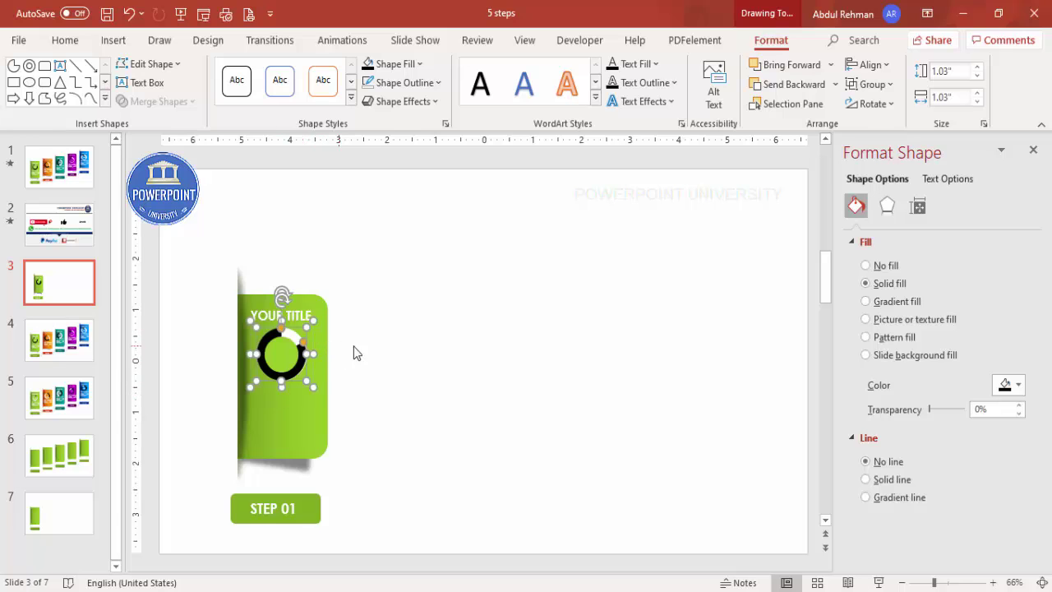
left_click(348, 351)
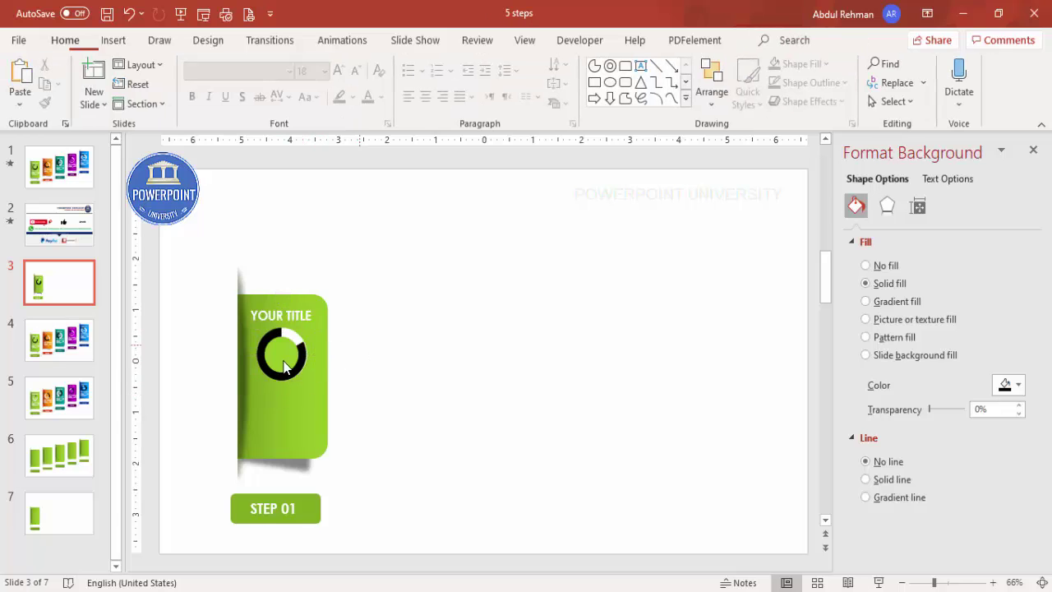
Step: Add a text box over the ring containing '15%'
left_click(112, 41)
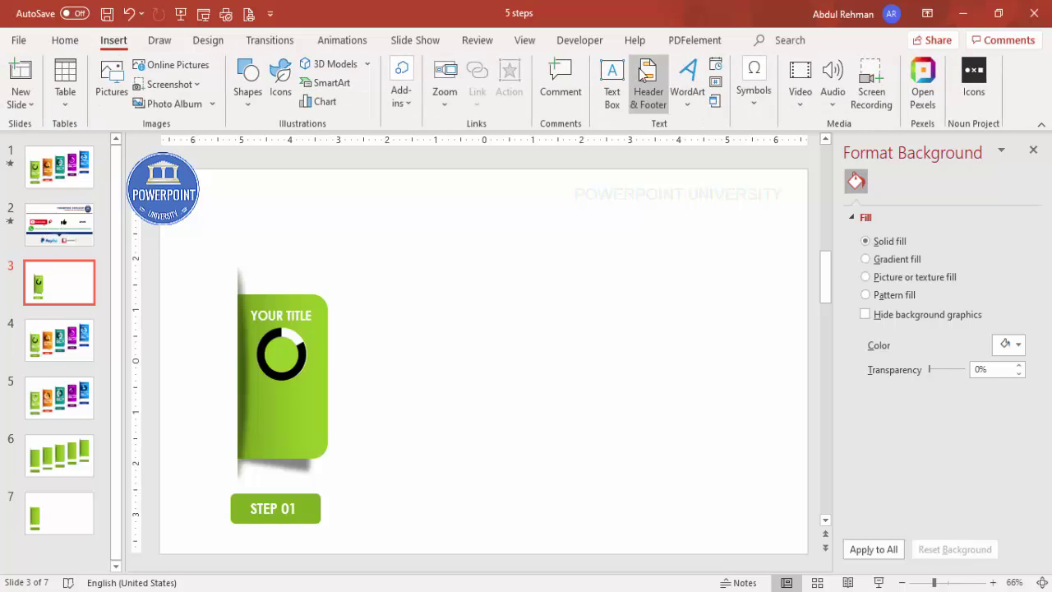
left_click(611, 91)
left_click_drag(272, 352, 302, 373)
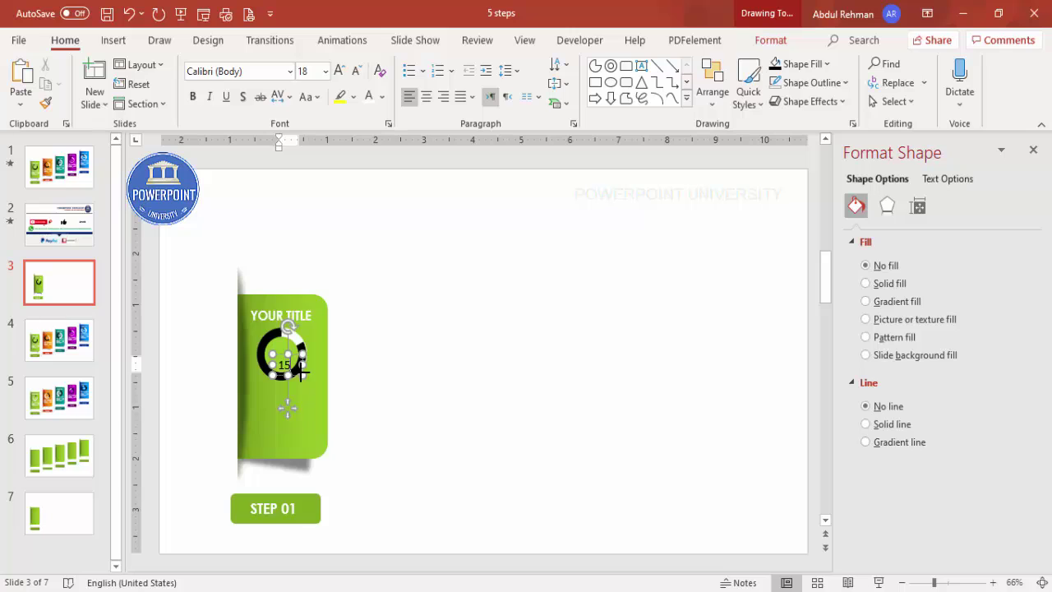
type("15")
key("Return")
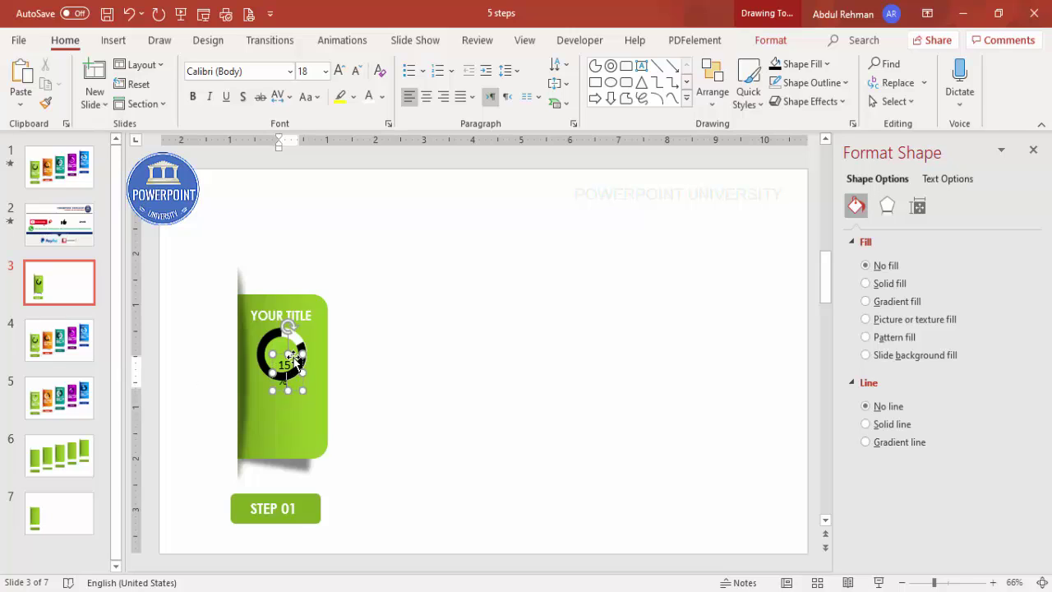
key("Escape")
Step: Make the 15% label 14 pt bold, centred Century Gothic and move it into the ring's centre
left_click(358, 72)
left_click(358, 72)
left_click(192, 96)
left_click(425, 96)
left_click_drag(294, 355, 280, 338)
left_click(265, 72)
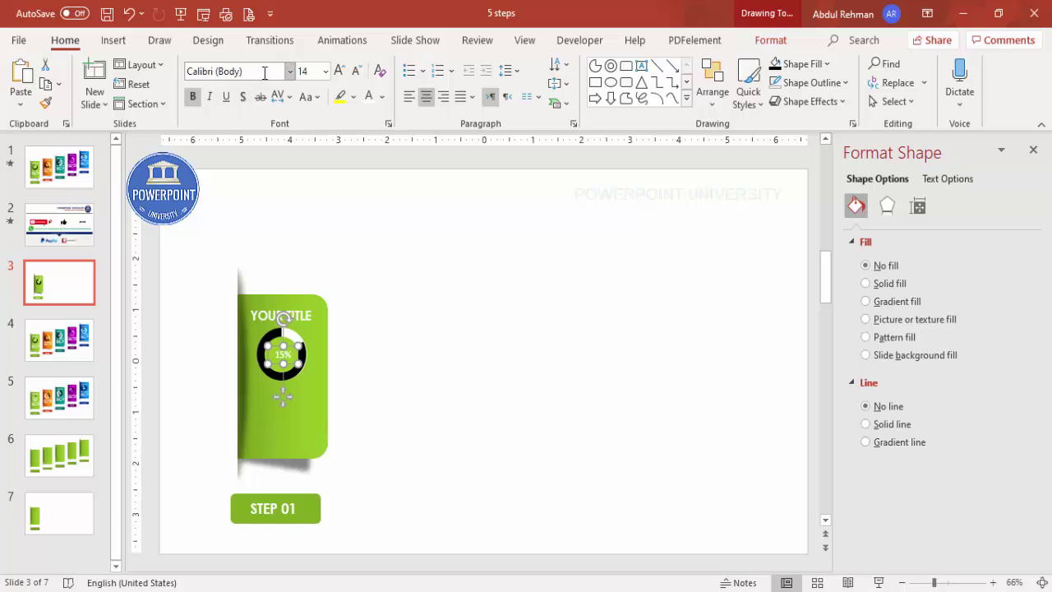
key("Down")
key("Return")
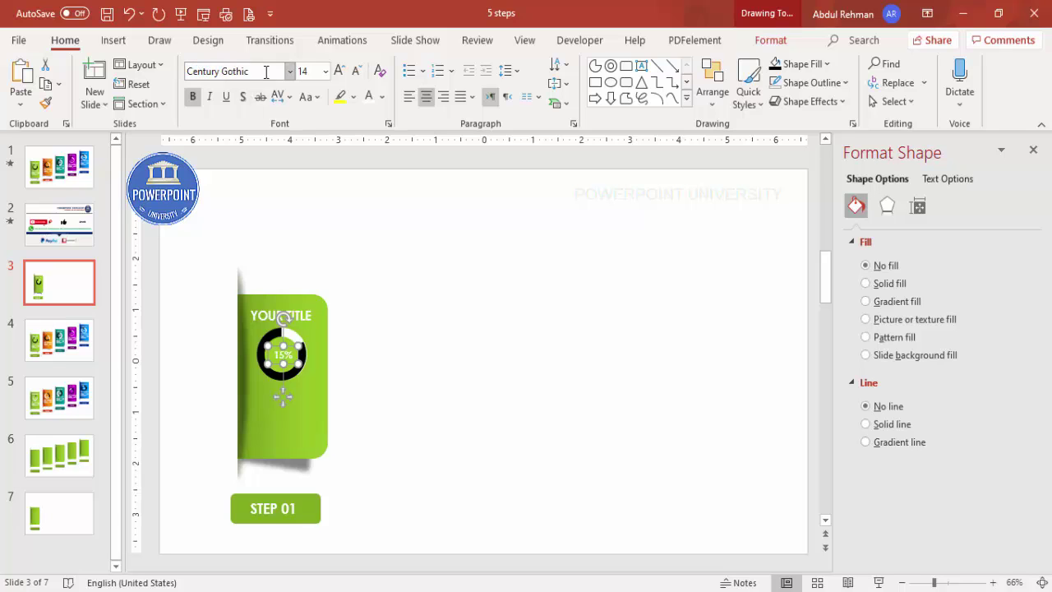
left_click(364, 422)
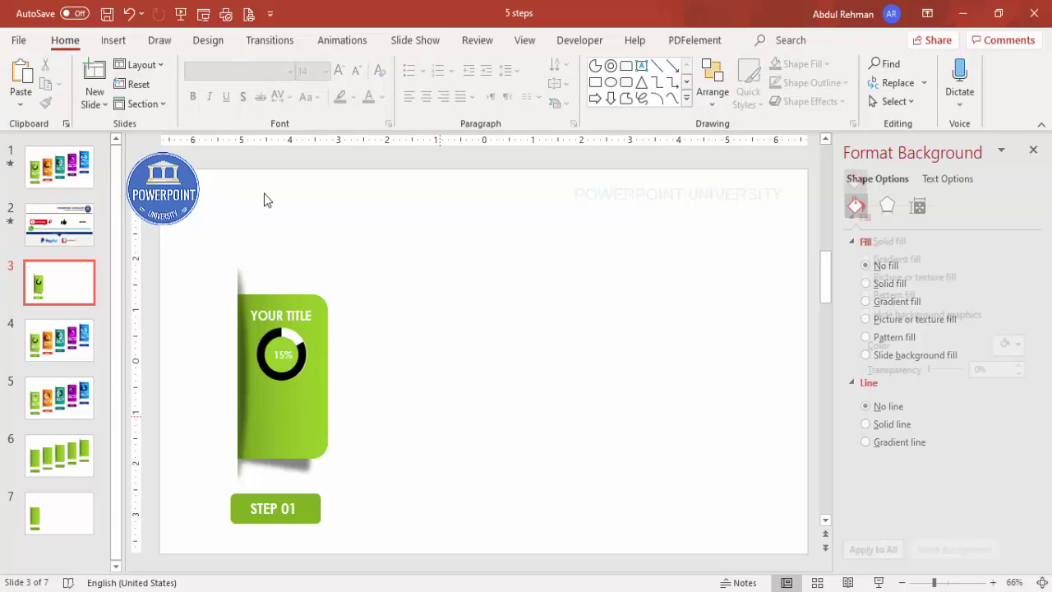
Step: Add a text box below the ring reading 'Add your detail text here'
left_click(113, 39)
left_click(612, 82)
left_click_drag(256, 400, 344, 436)
type("Add y")
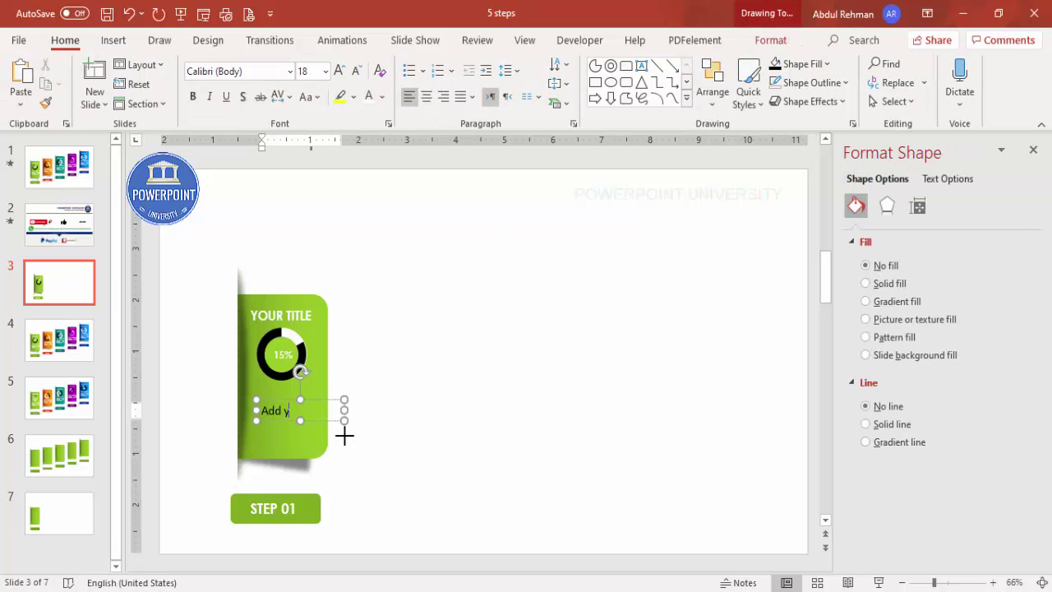
type("our detail text here")
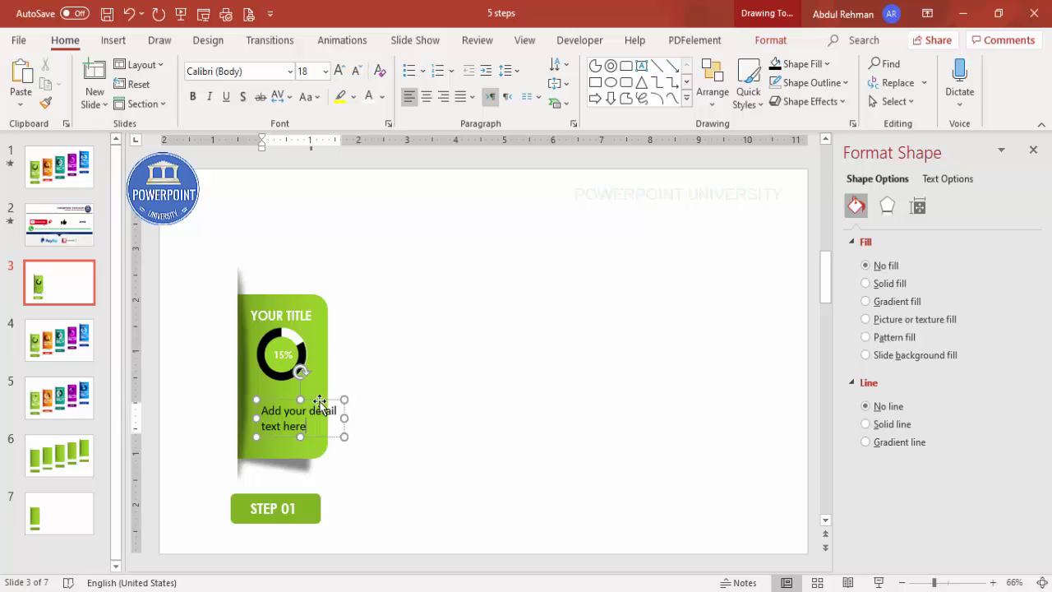
Step: Format the detail text as centred white 12 pt Century Gothic, narrowed to wrap onto three lines
left_click(320, 402)
left_click(426, 97)
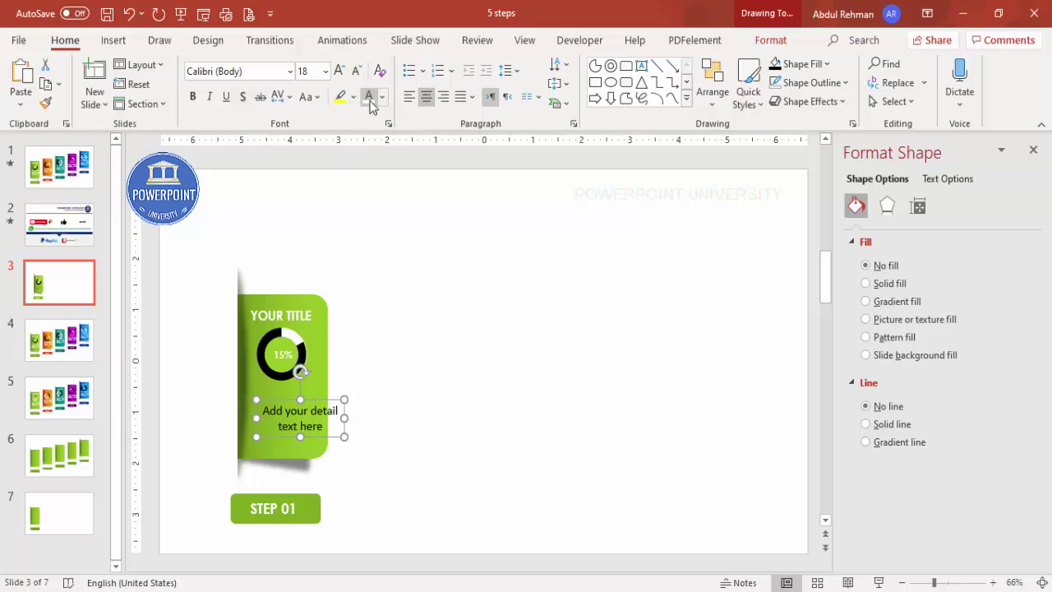
left_click(369, 101)
left_click(270, 71)
type("Century")
key("Return")
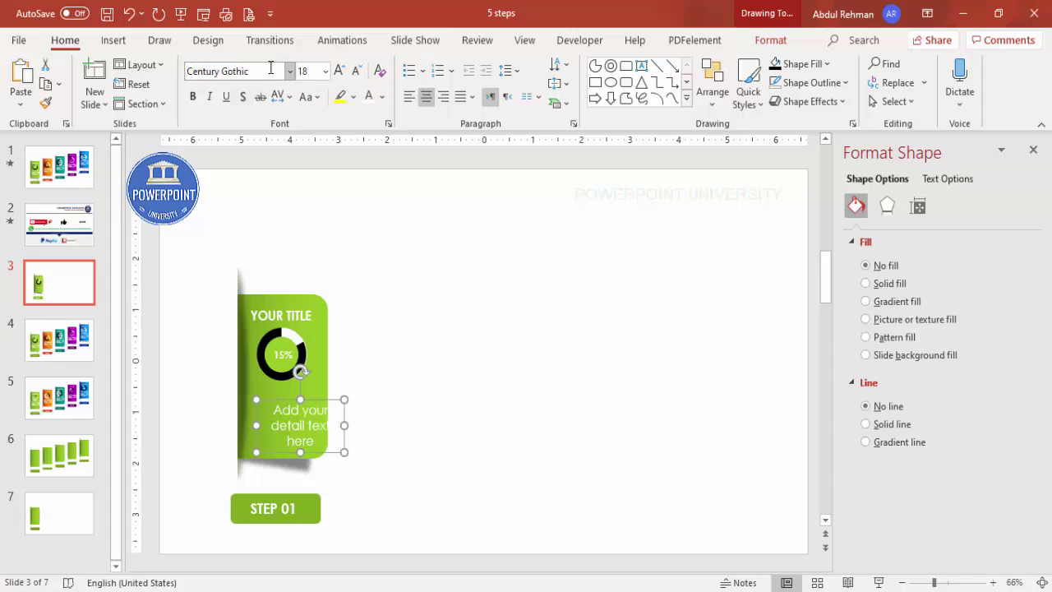
left_click(356, 70)
left_click(355, 71)
left_click_drag(345, 412, 296, 393)
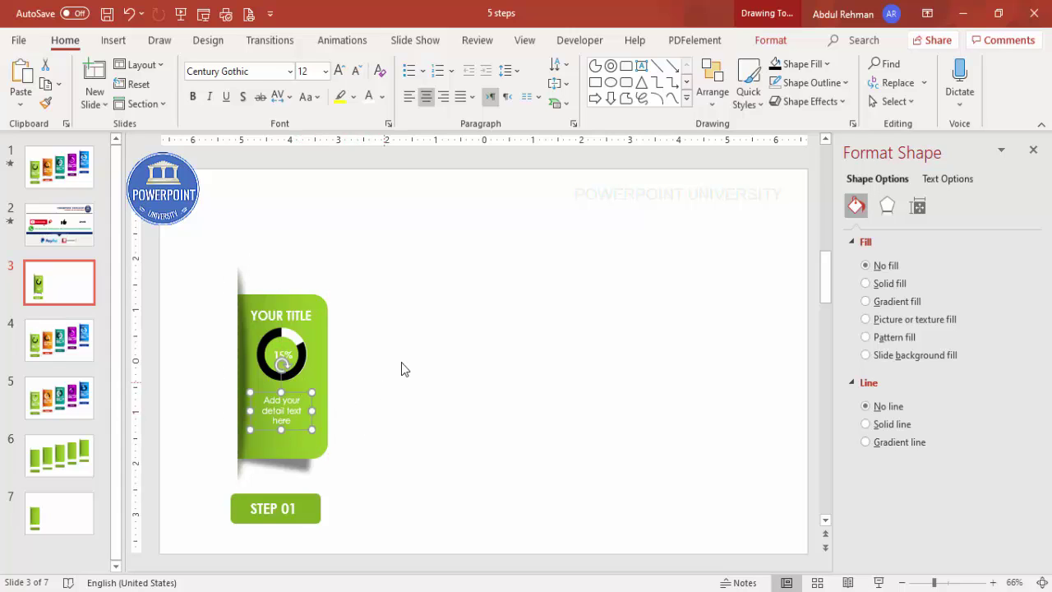
left_click(397, 370)
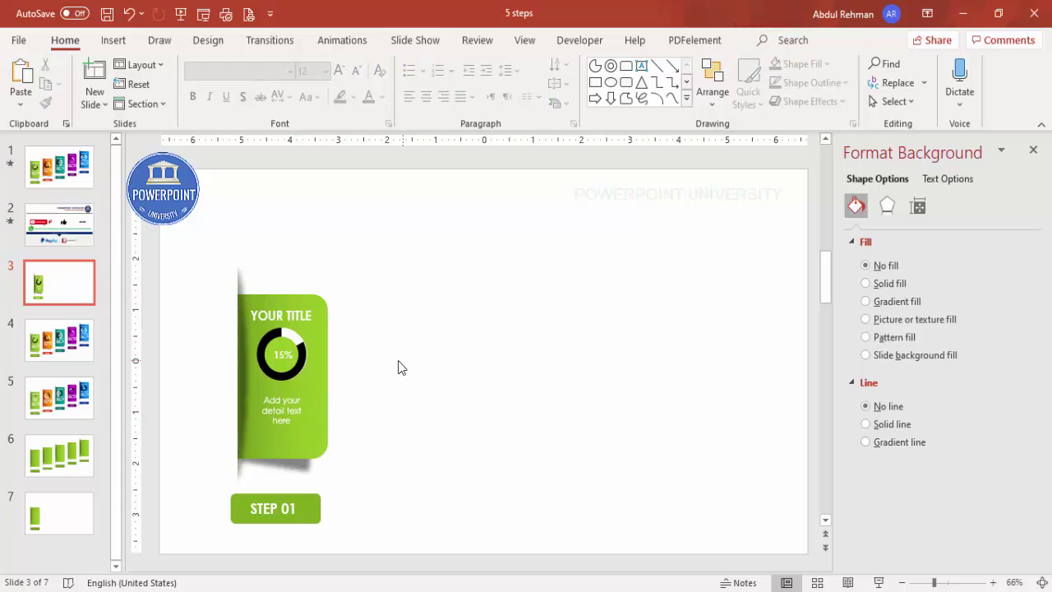
Step: Group the green card with YOUR TITLE, the 15% label, the black ring and the detail text
left_click(308, 308)
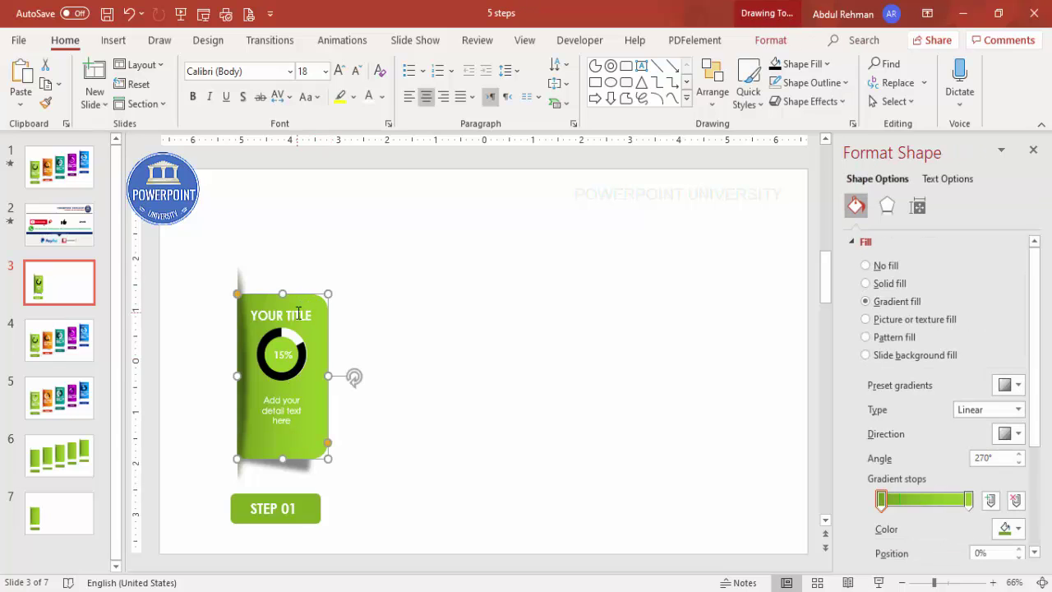
left_click(298, 313)
left_click(293, 353, "shift")
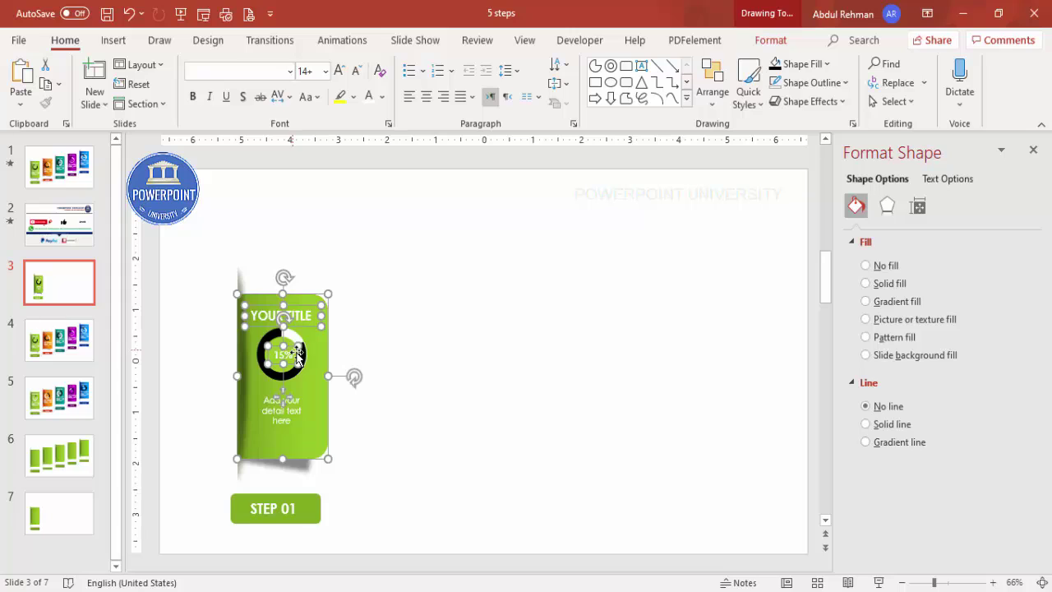
left_click(297, 342, "shift")
left_click(294, 410, "shift")
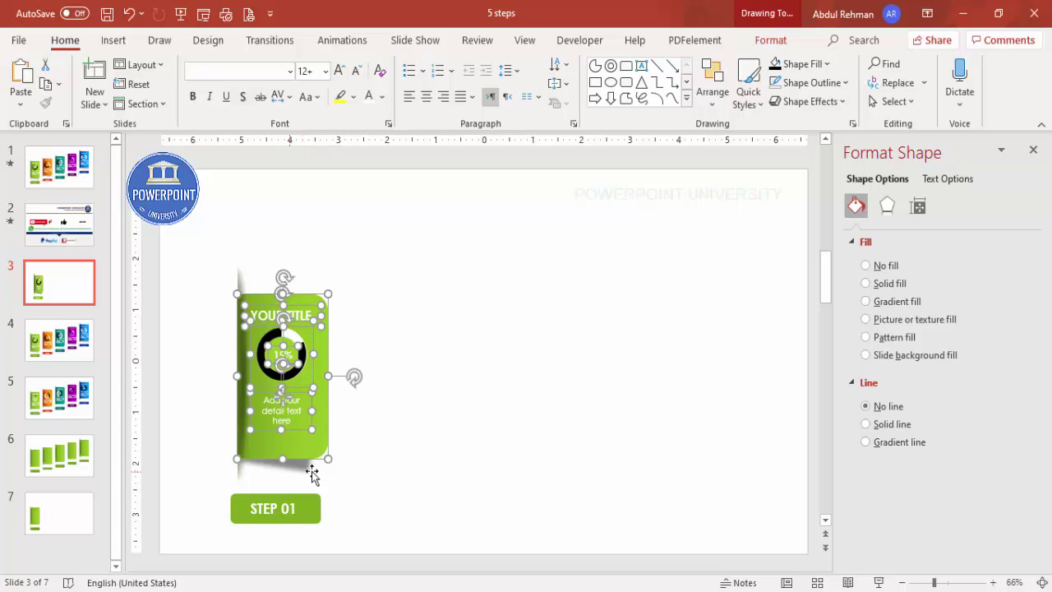
key("ctrl+g")
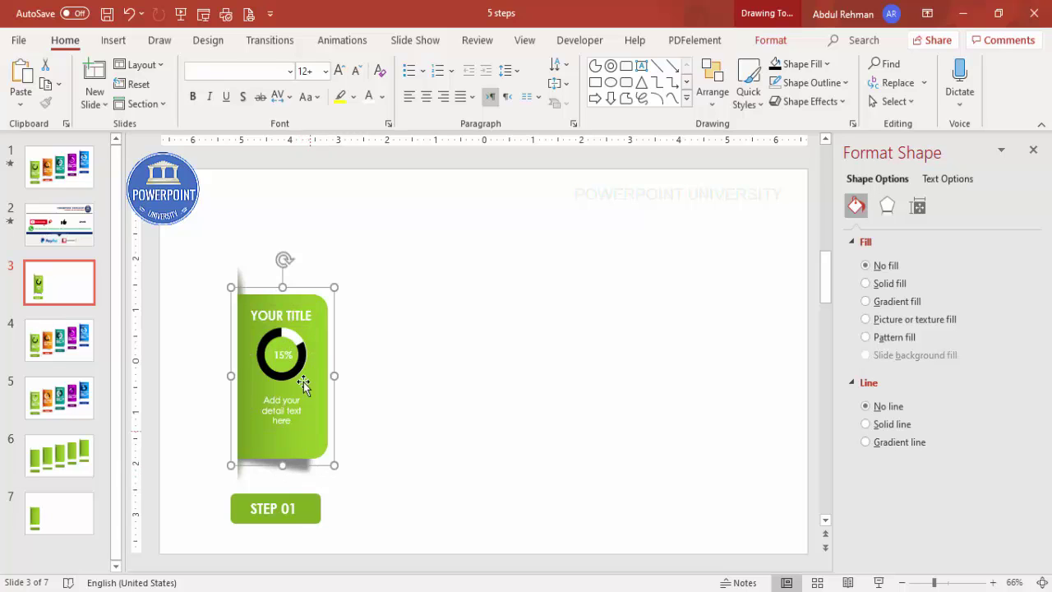
Step: Send the card group to the back
left_click(771, 41)
left_click(835, 84)
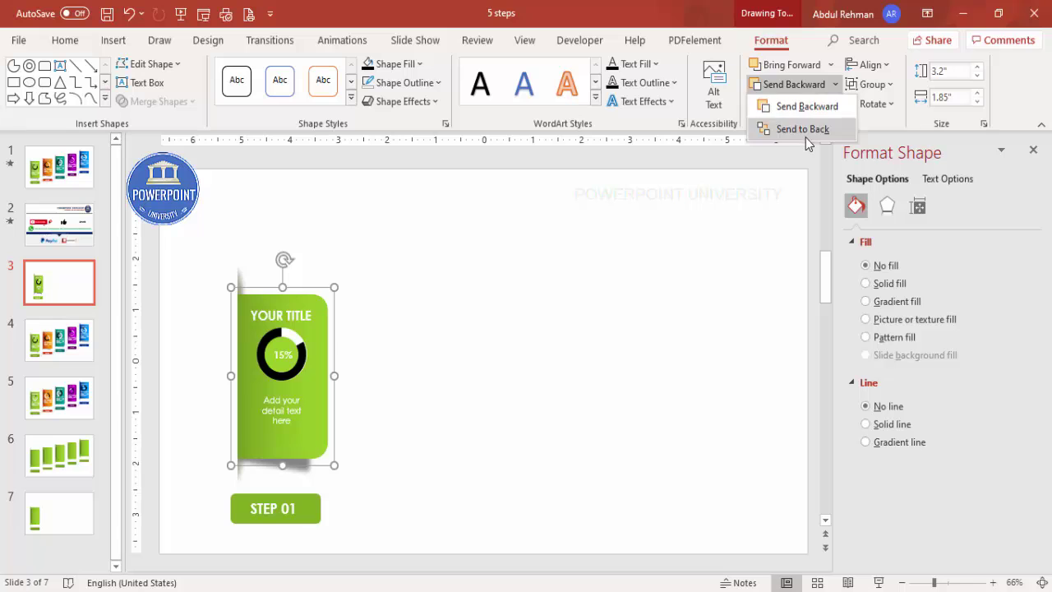
left_click(793, 126)
left_click(286, 480)
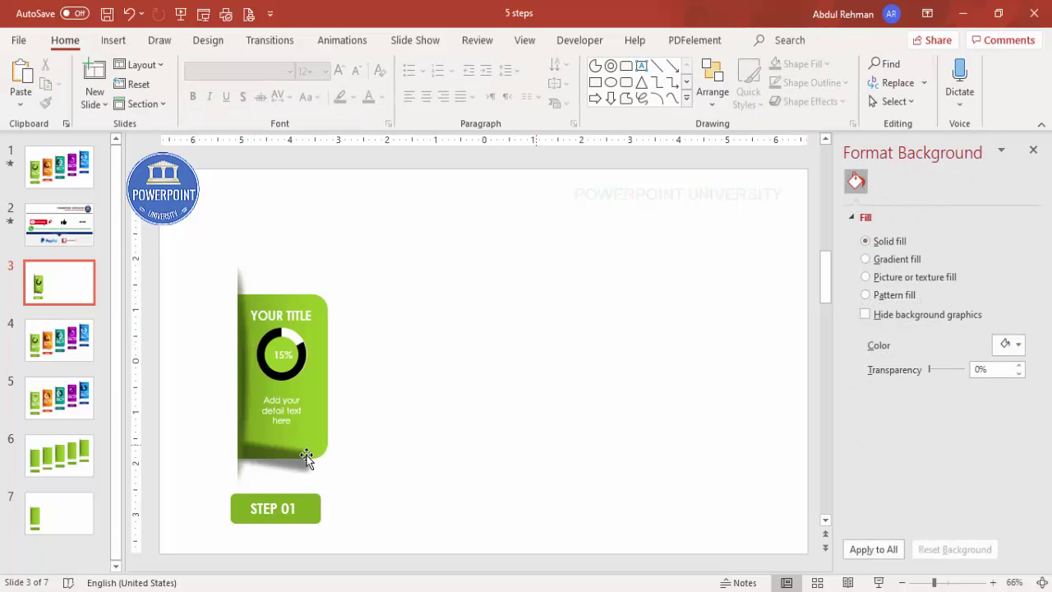
Step: Send the grey shadow shape behind everything and realign the card group over it
left_click(309, 464)
left_click(835, 84)
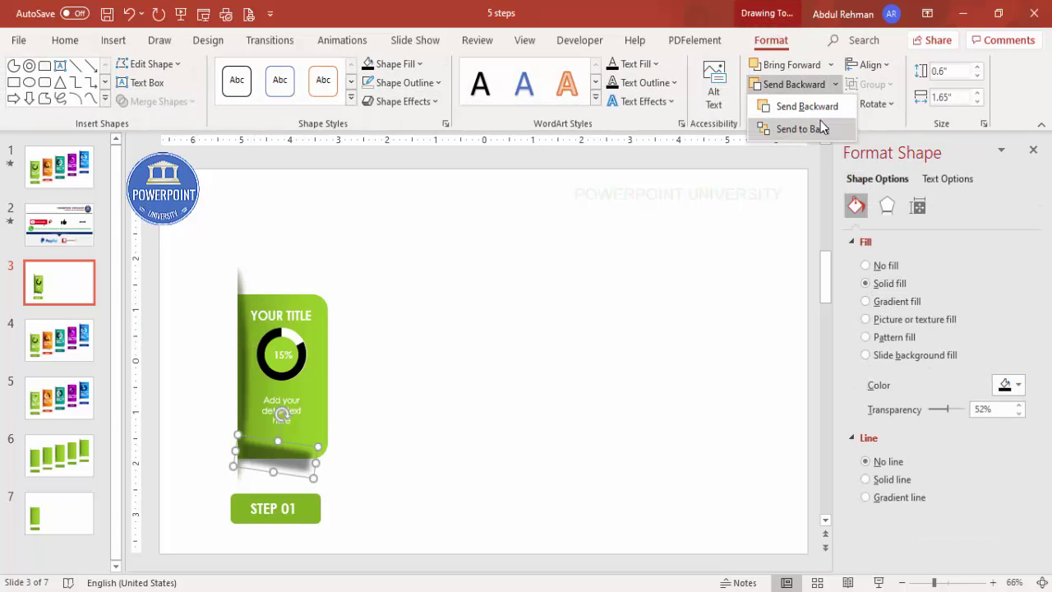
left_click(793, 126)
left_click(526, 331)
left_click_drag(321, 331, 461, 328)
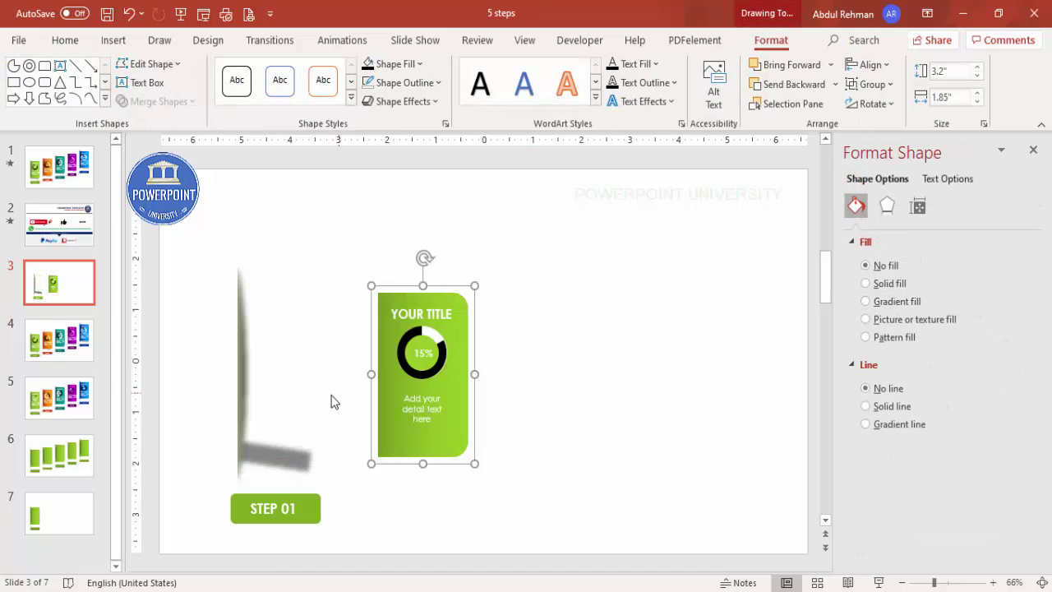
left_click_drag(422, 452, 275, 453)
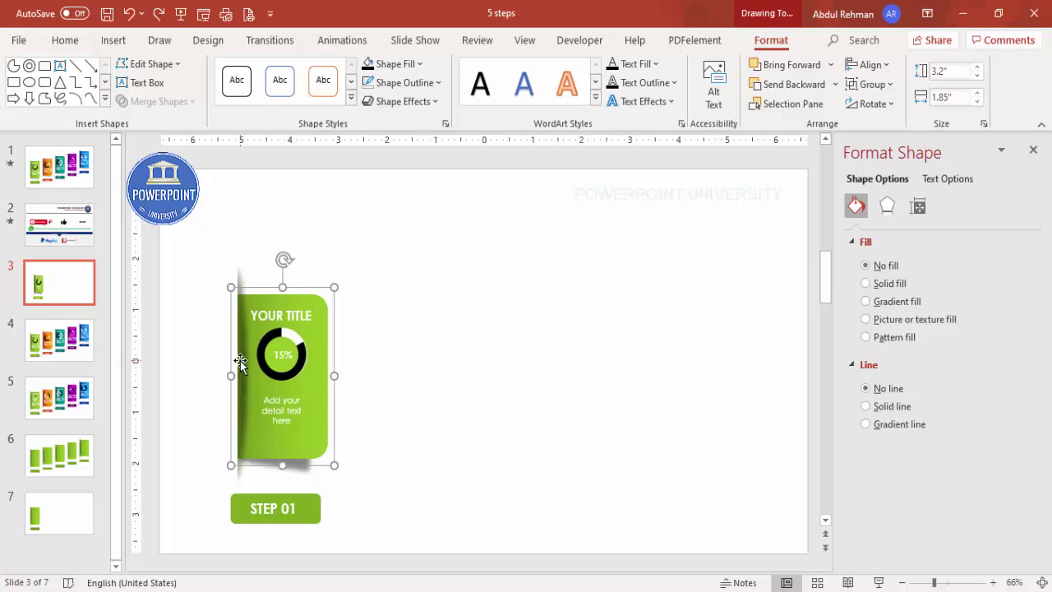
left_click(240, 361)
left_click(537, 378)
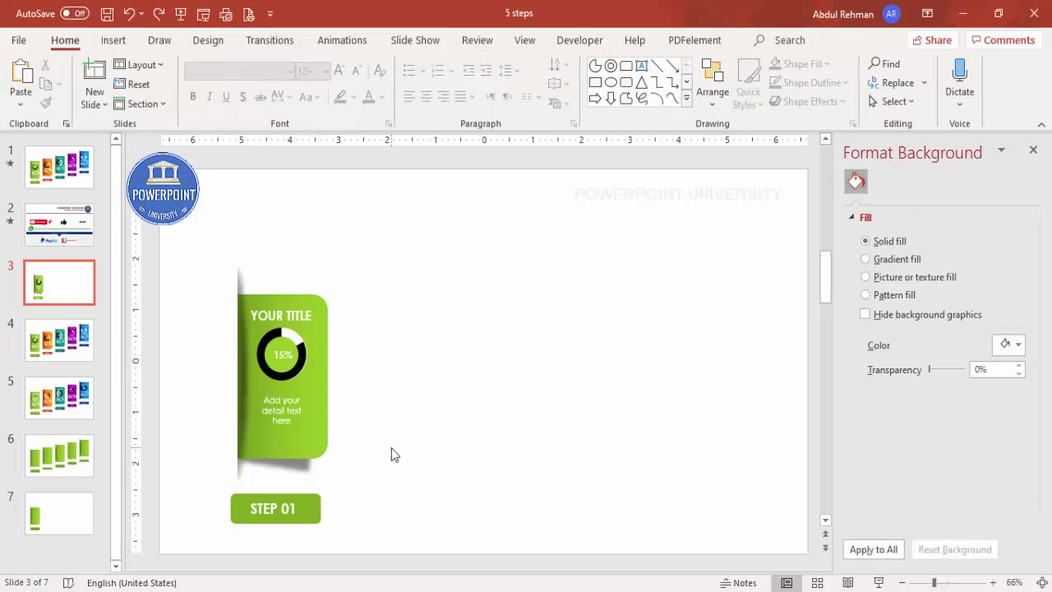
Step: Nudge the card set, with its shadows and STEP 01 box, slightly left
left_click_drag(163, 224, 402, 517)
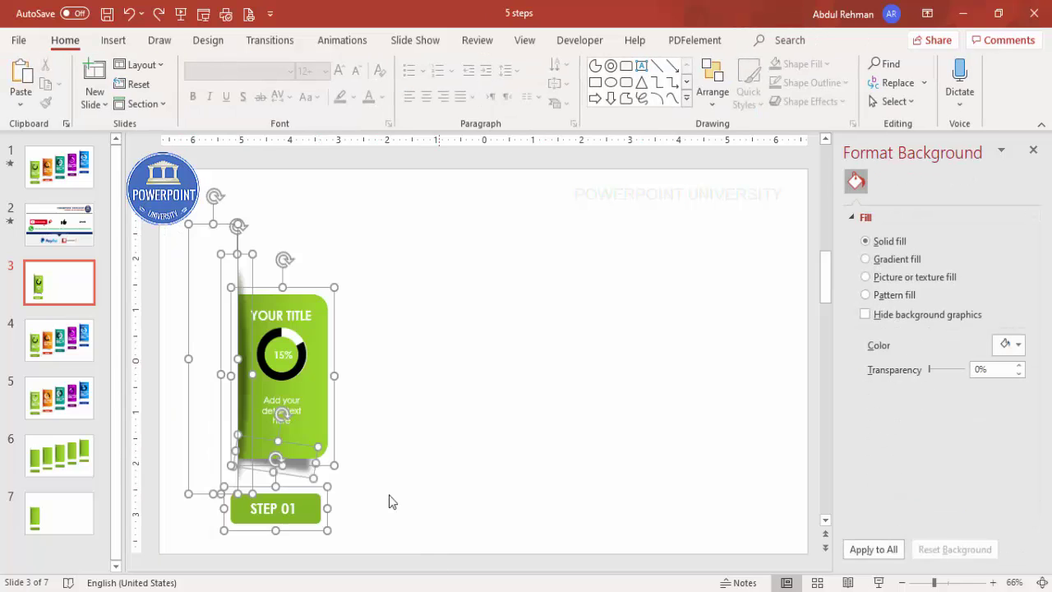
left_click_drag(316, 384, 289, 392)
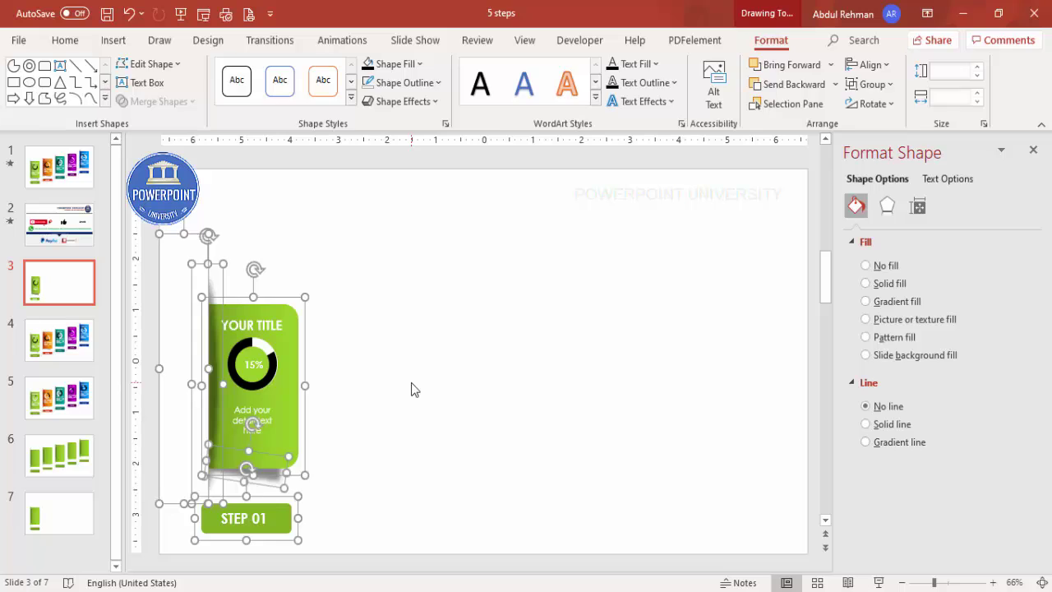
left_click(413, 388)
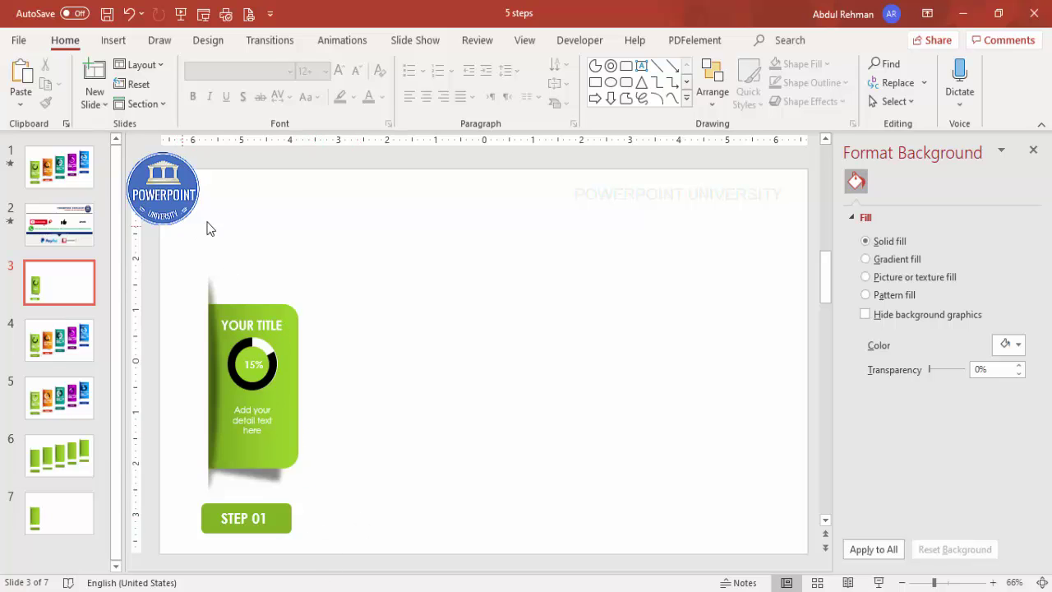
Step: Duplicate the card set into four copies stepping up to the right, then shift everything right
key("ctrl+a")
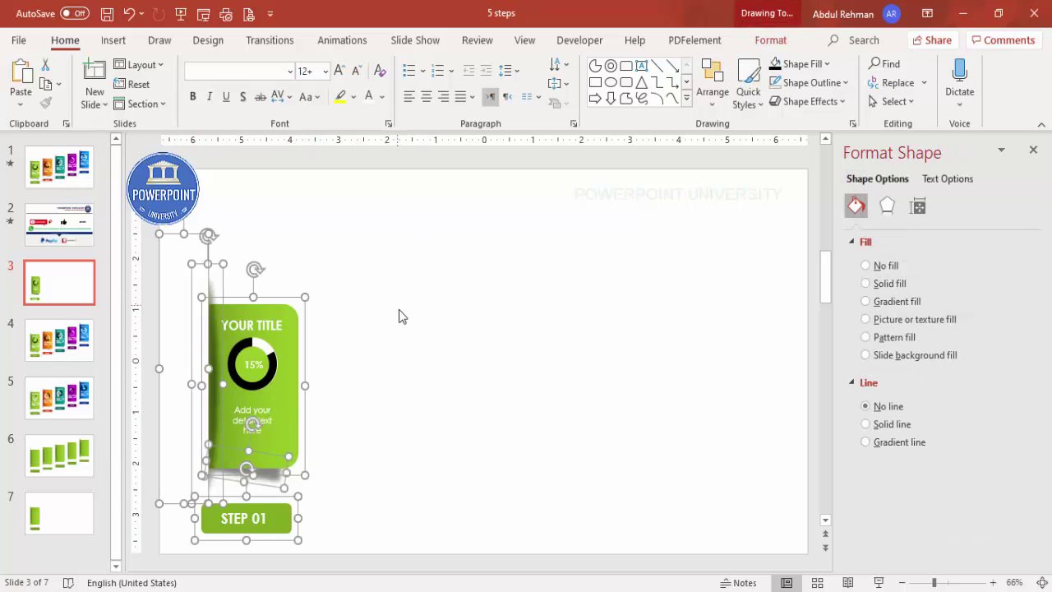
key("ctrl+d")
left_click_drag(298, 354, 429, 324)
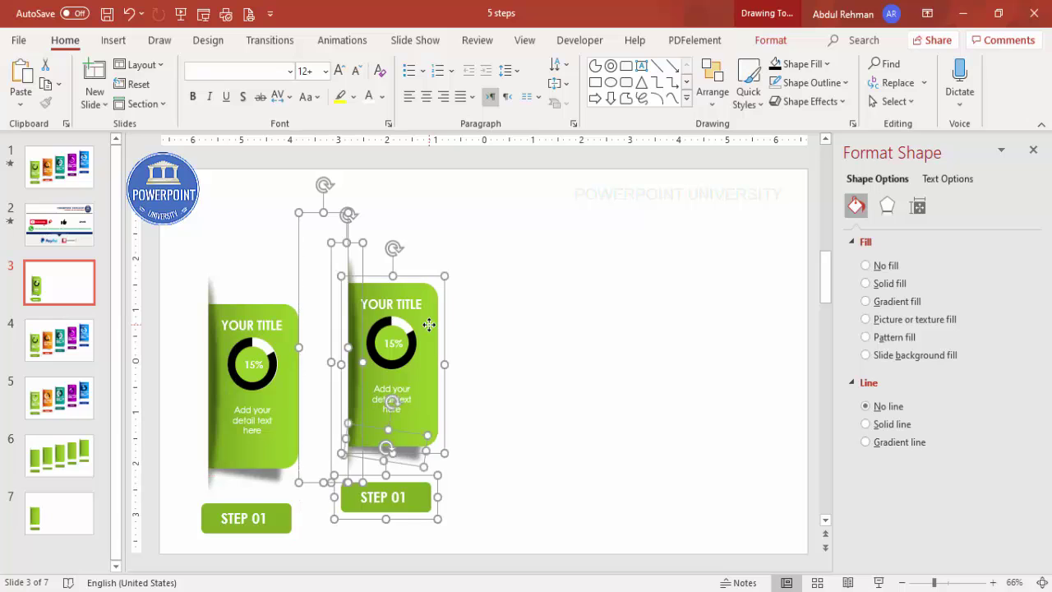
key("ctrl+d")
key("ctrl+d")
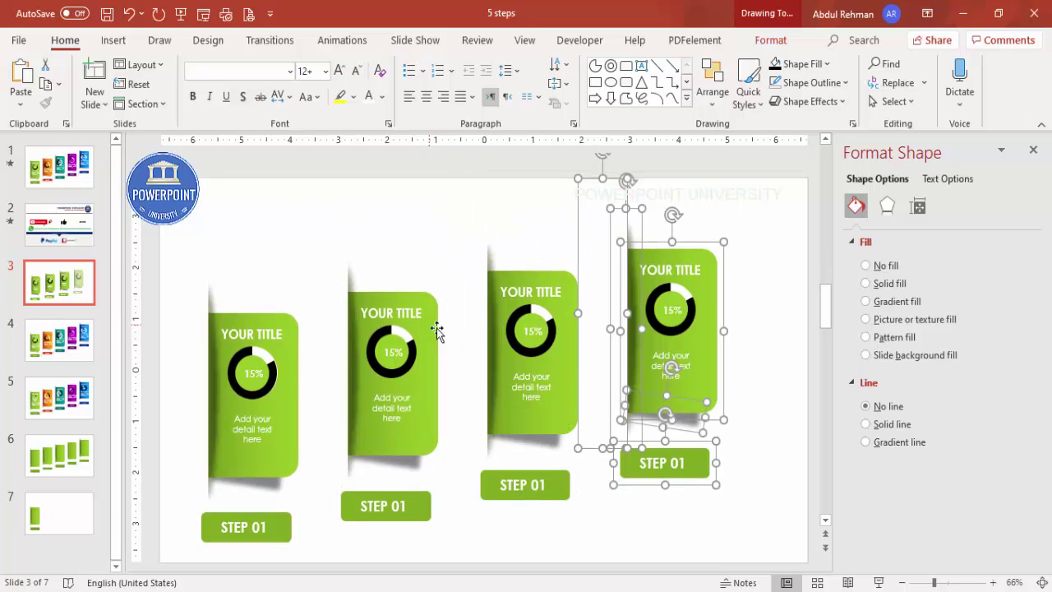
left_click(760, 240)
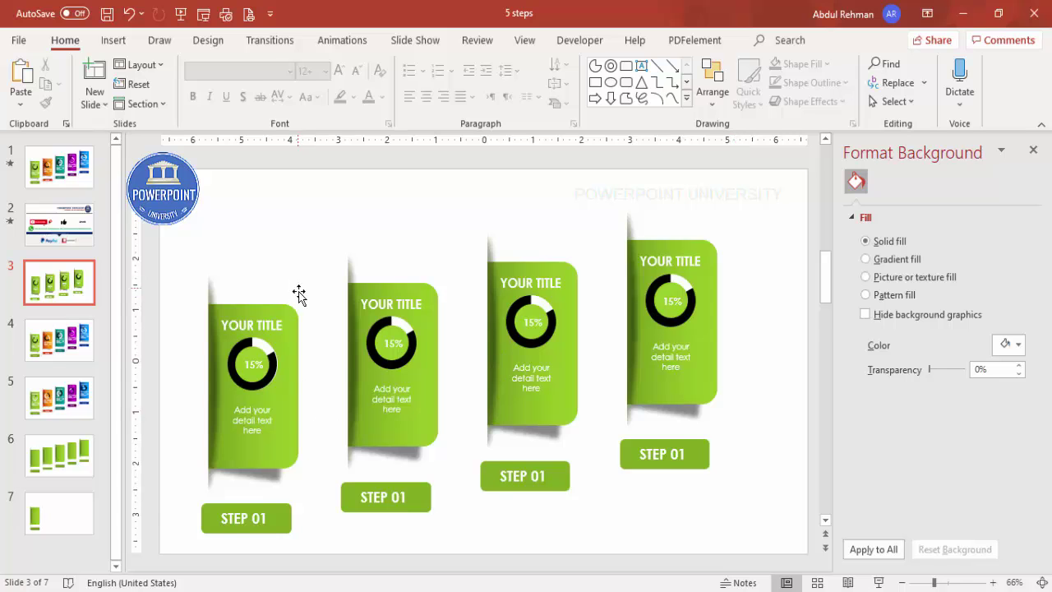
key("ctrl+a")
left_click_drag(558, 350, 590, 349)
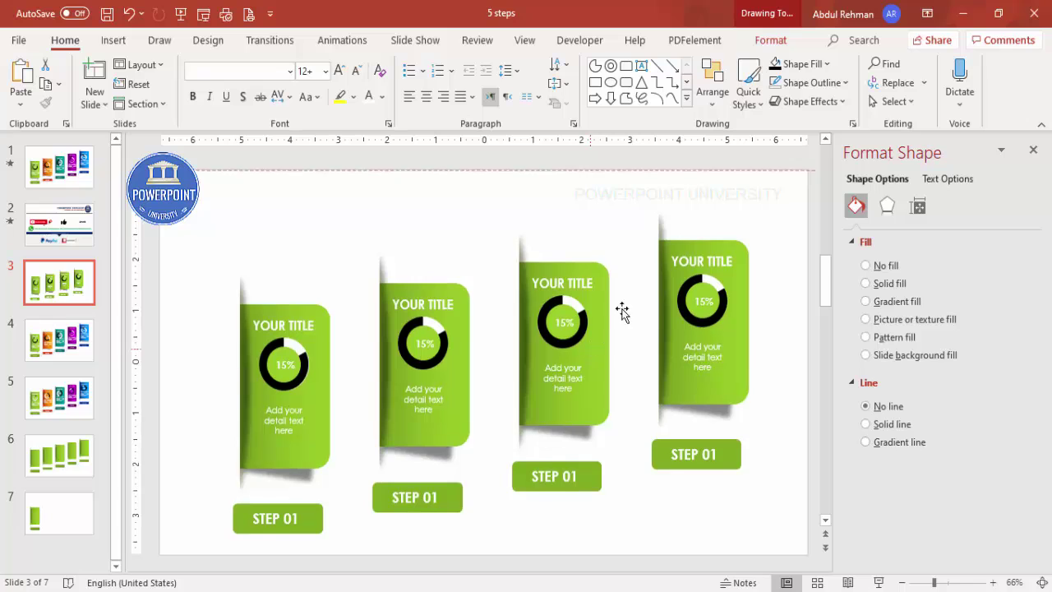
Step: Change the trailing 1 in the three duplicated labels to 2, 3 and 4
left_click(775, 211)
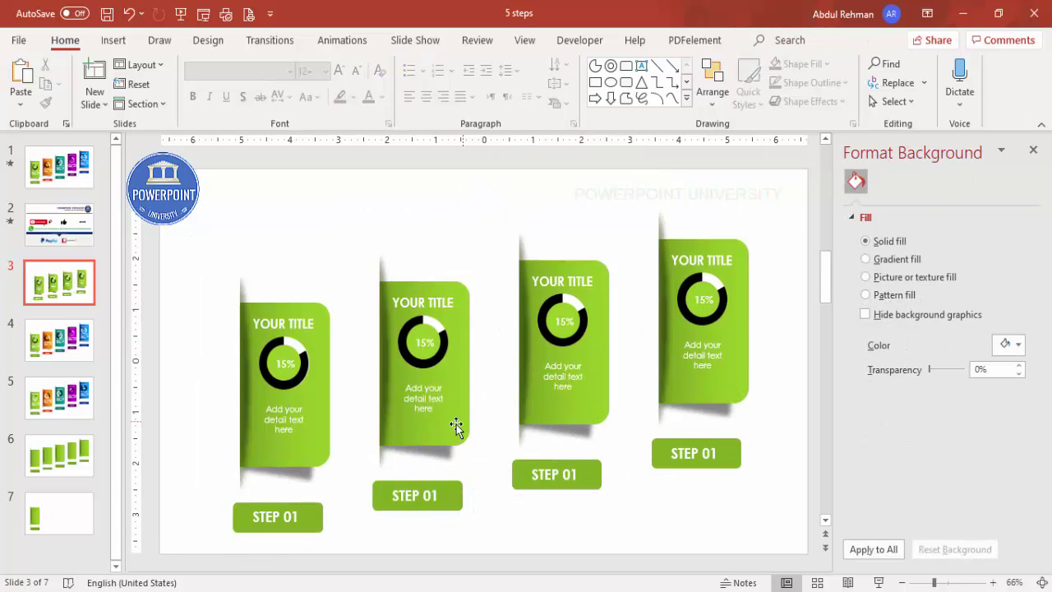
left_click(440, 491)
key("BackSpace")
type("2")
left_click(573, 475)
key("BackSpace")
type("3")
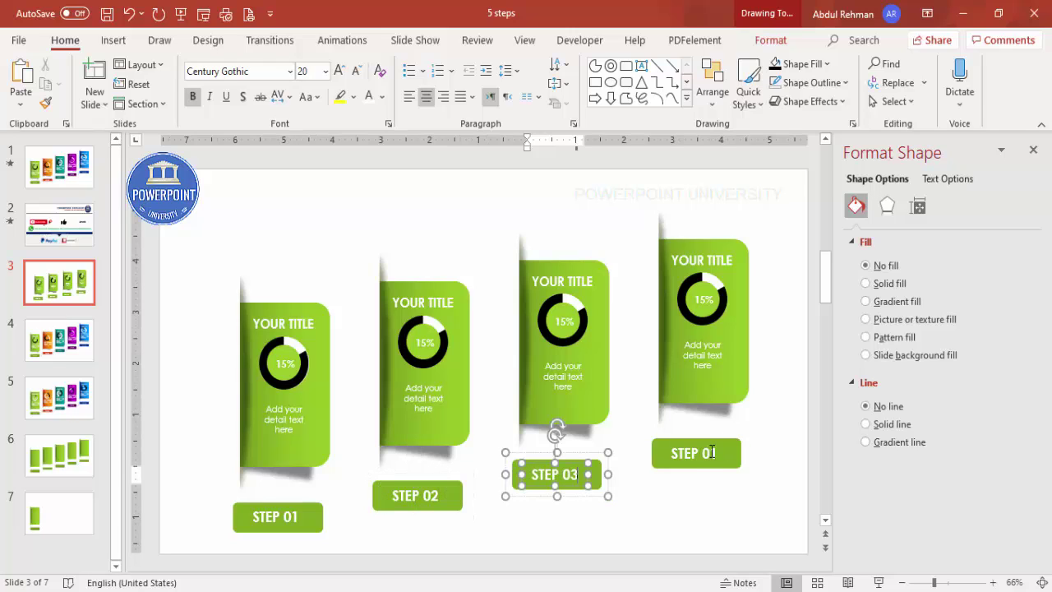
left_click(711, 451)
key("BackSpace")
type("4")
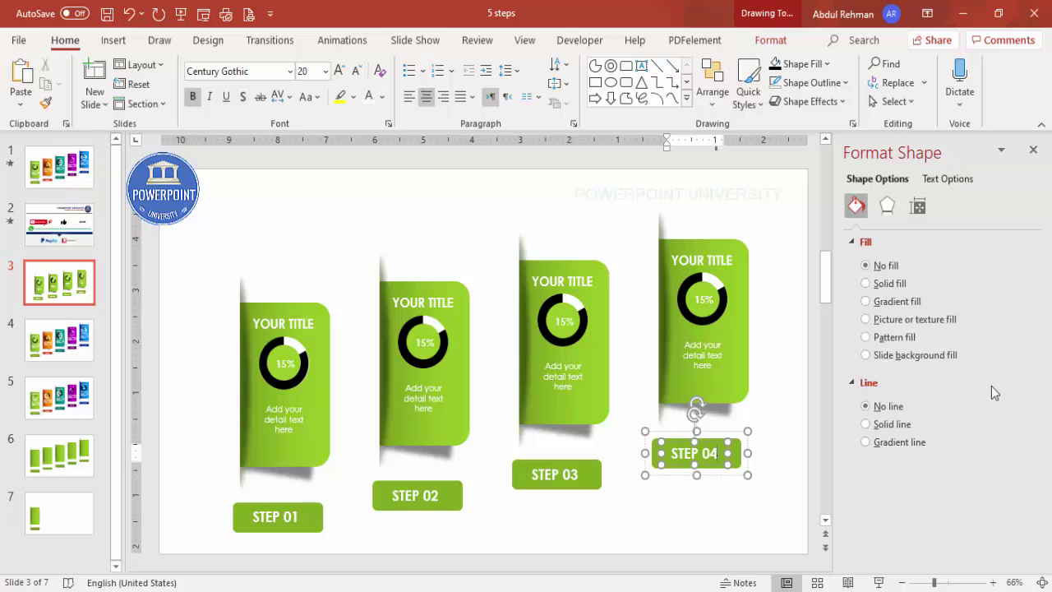
left_click(789, 371)
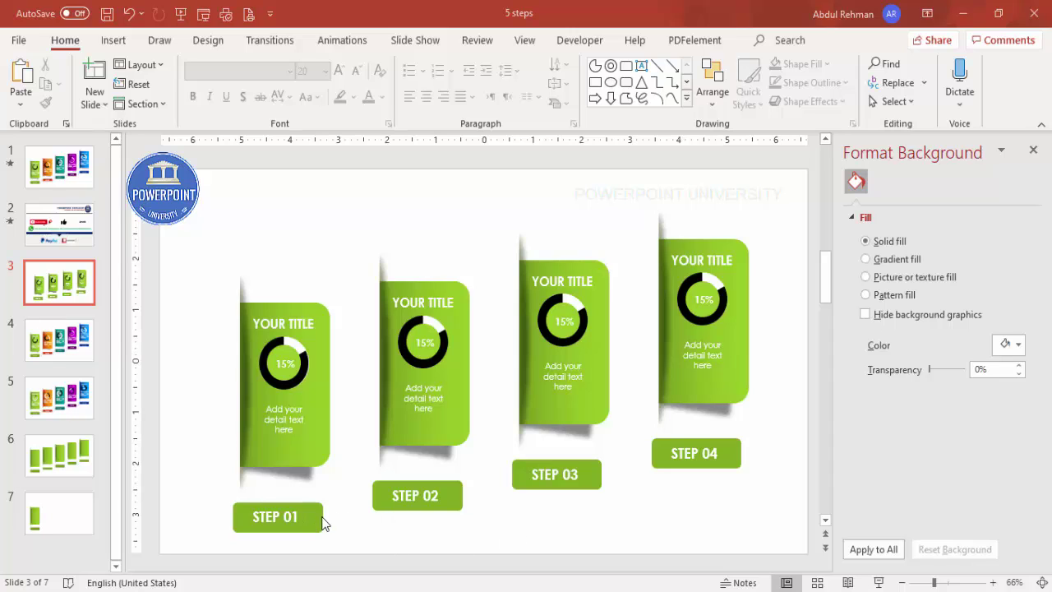
Step: Draw a light grey 2¼ pt elbow arrow connector from STEP 01 to STEP 02
left_click(114, 40)
left_click(246, 82)
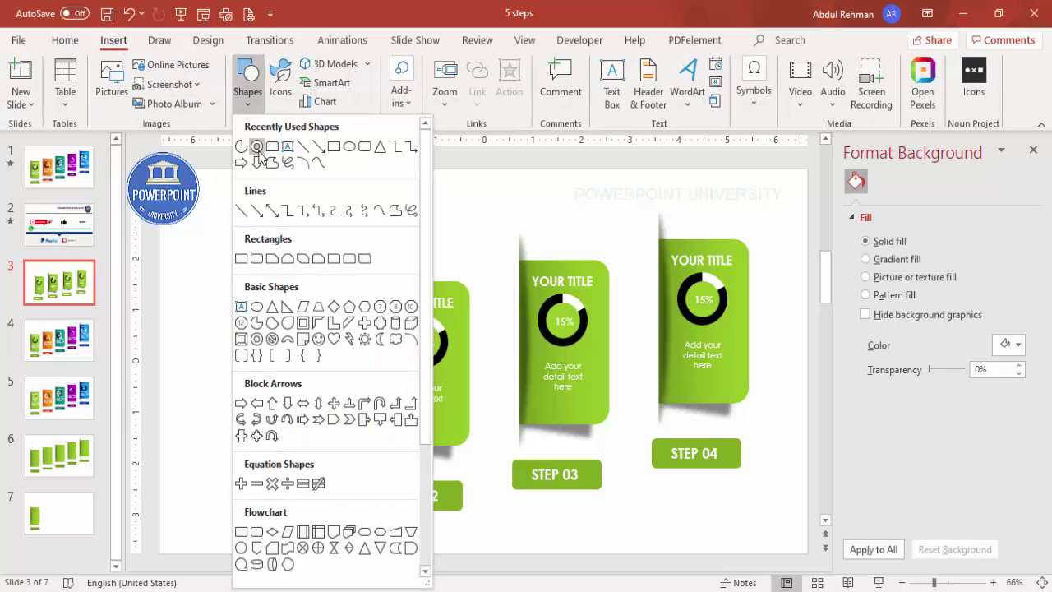
left_click(309, 215)
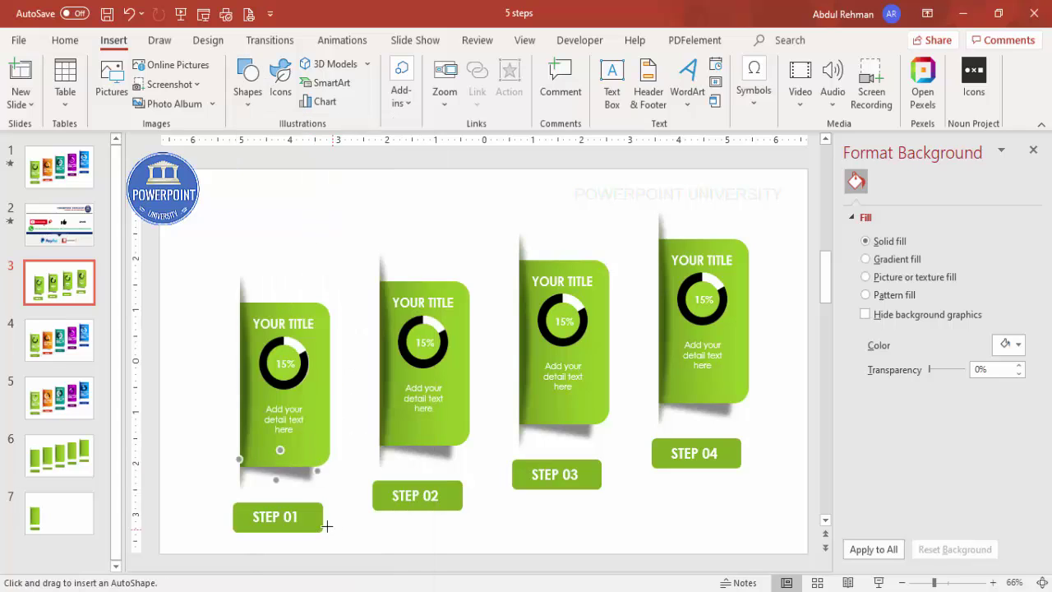
left_click_drag(323, 516, 373, 495)
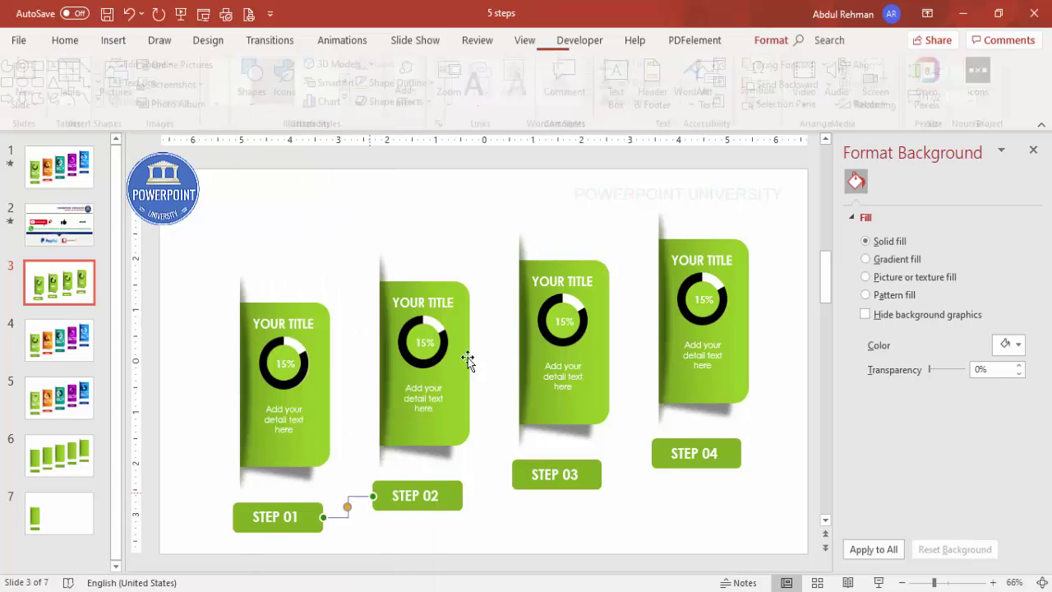
left_click(433, 86)
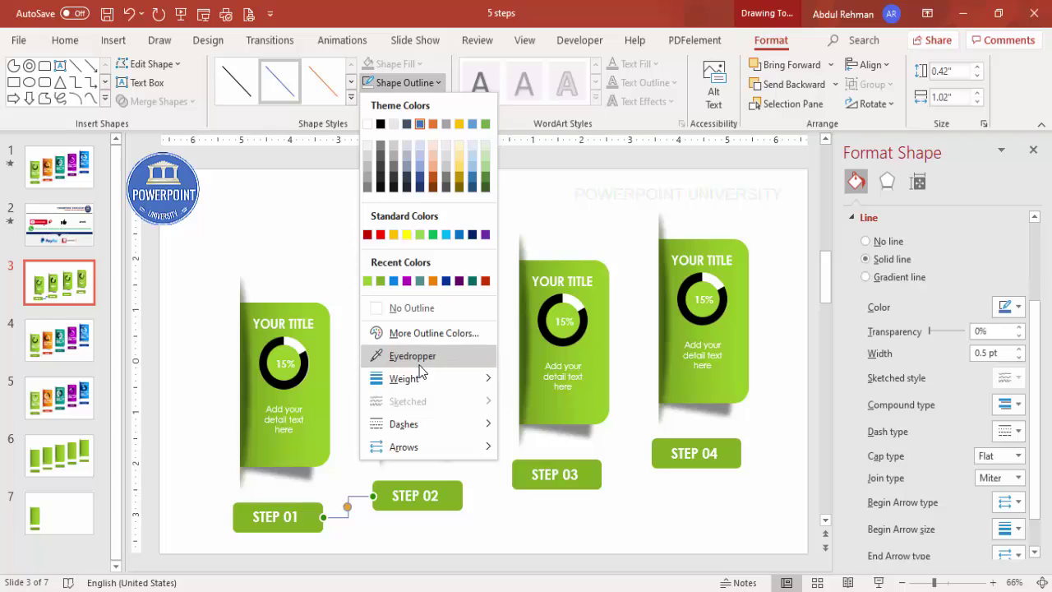
left_click(380, 146)
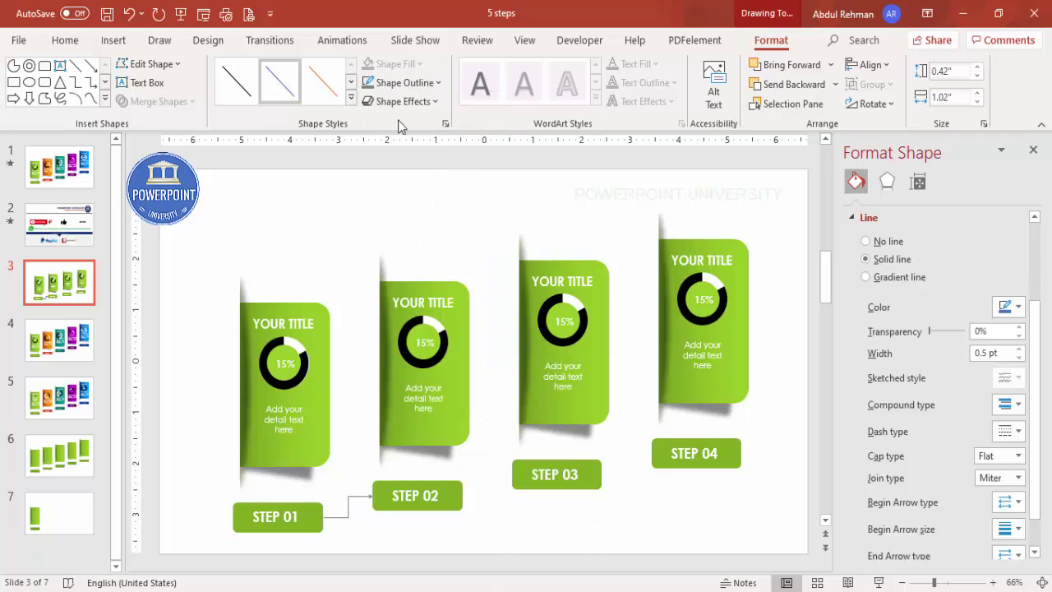
left_click(403, 83)
mouse_move(419, 378)
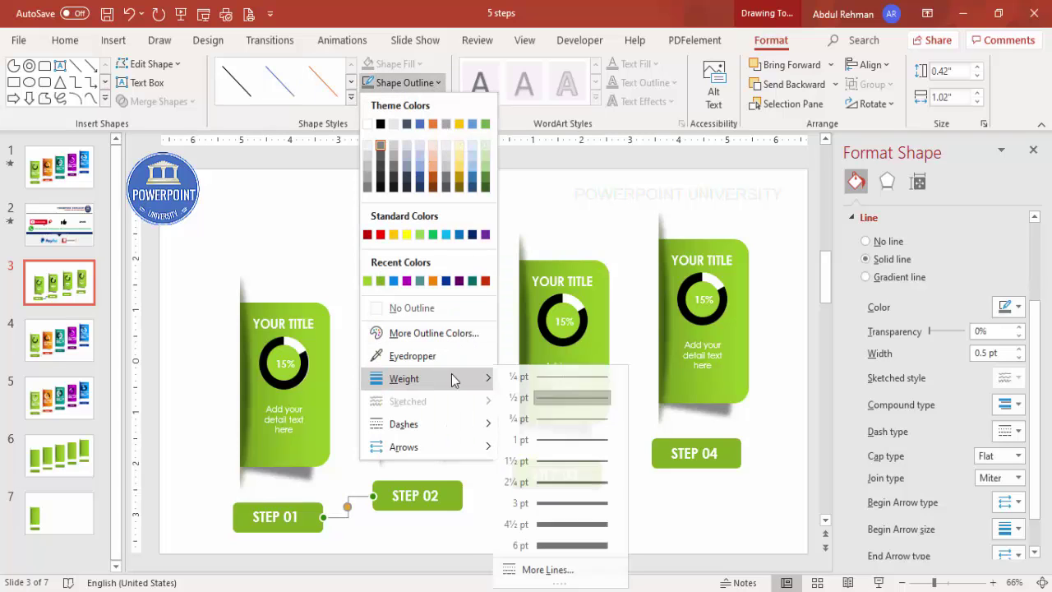
left_click(571, 479)
Step: Duplicate the arrow twice to connect STEP 02 to STEP 03 and STEP 03 to STEP 04
key("ctrl+d")
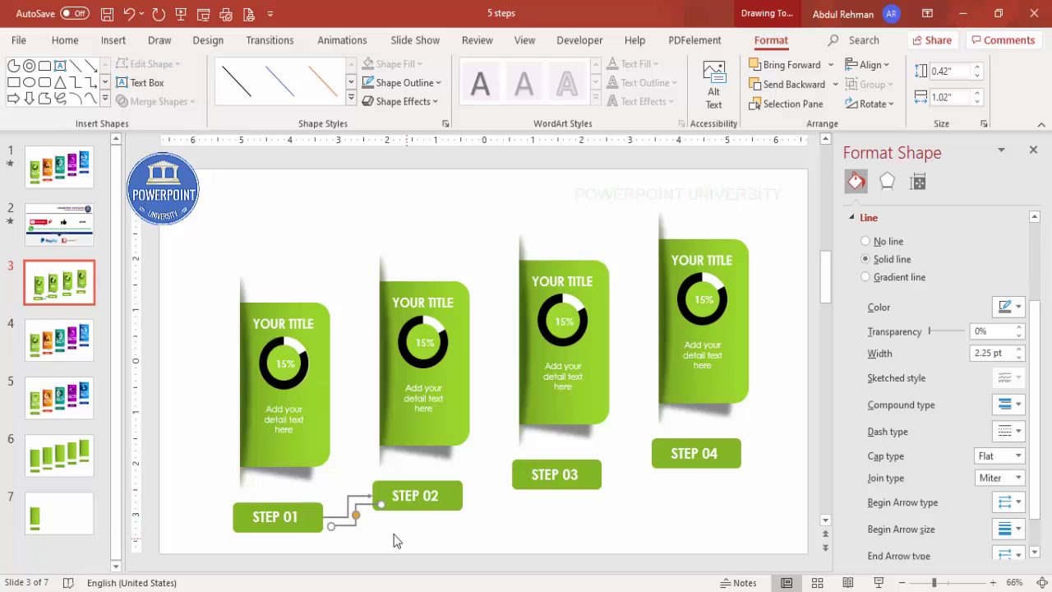
left_click_drag(366, 509, 463, 495)
left_click_drag(527, 490, 512, 474)
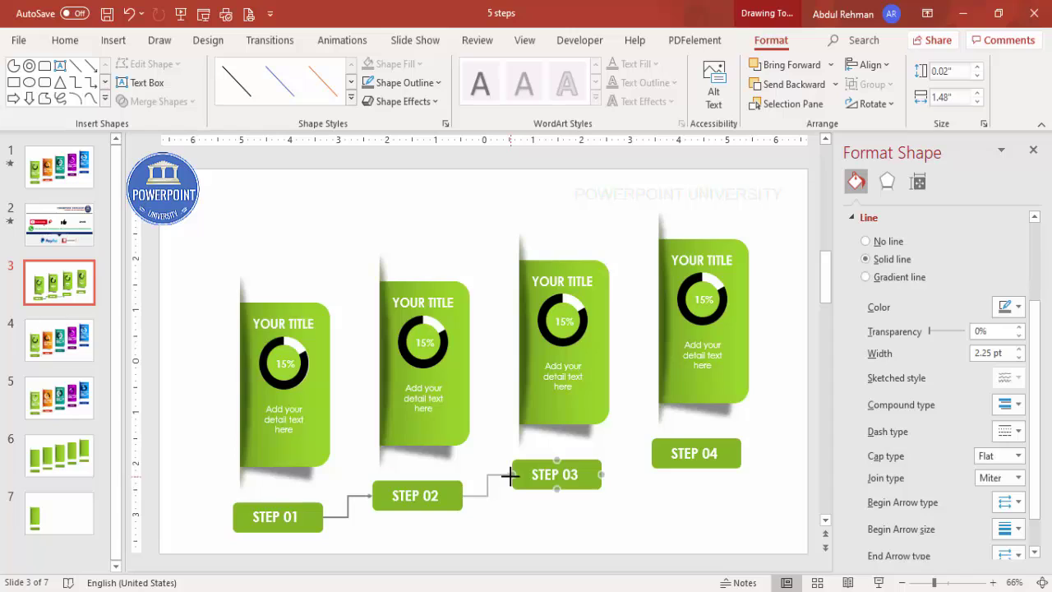
key("ctrl+d")
left_click_drag(606, 478, 651, 454)
left_click(592, 519)
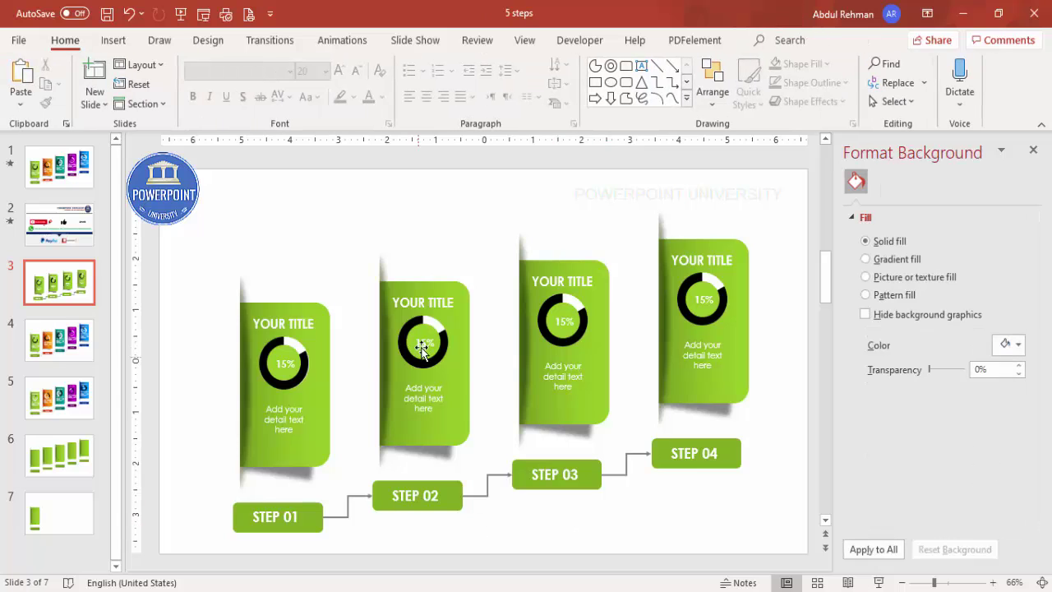
Step: Set the first gradient stop of card 2's inner shape to red
left_click(460, 392)
left_click(465, 371)
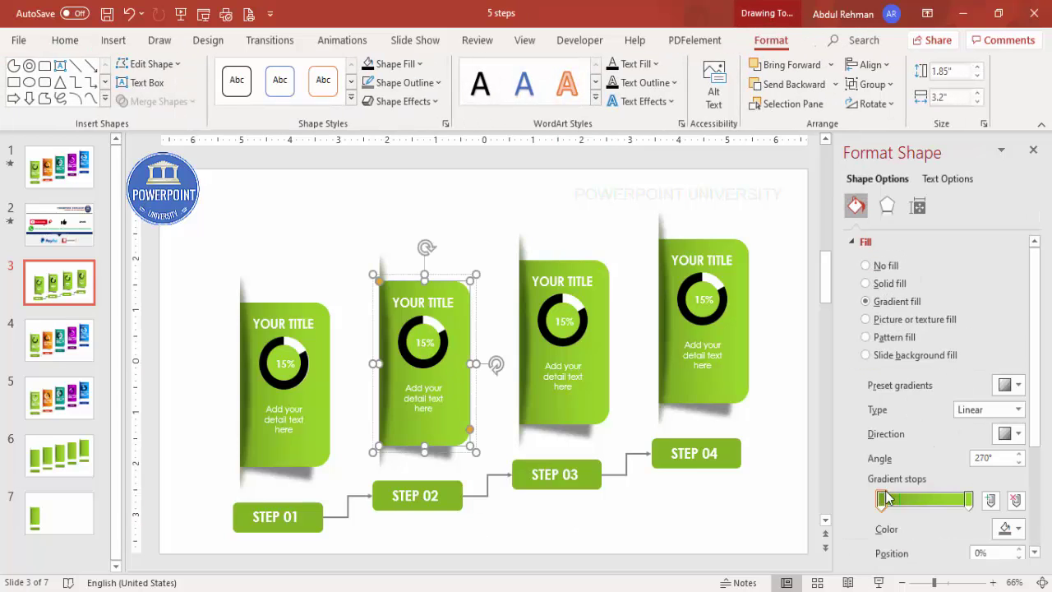
left_click(1013, 528)
left_click(953, 487)
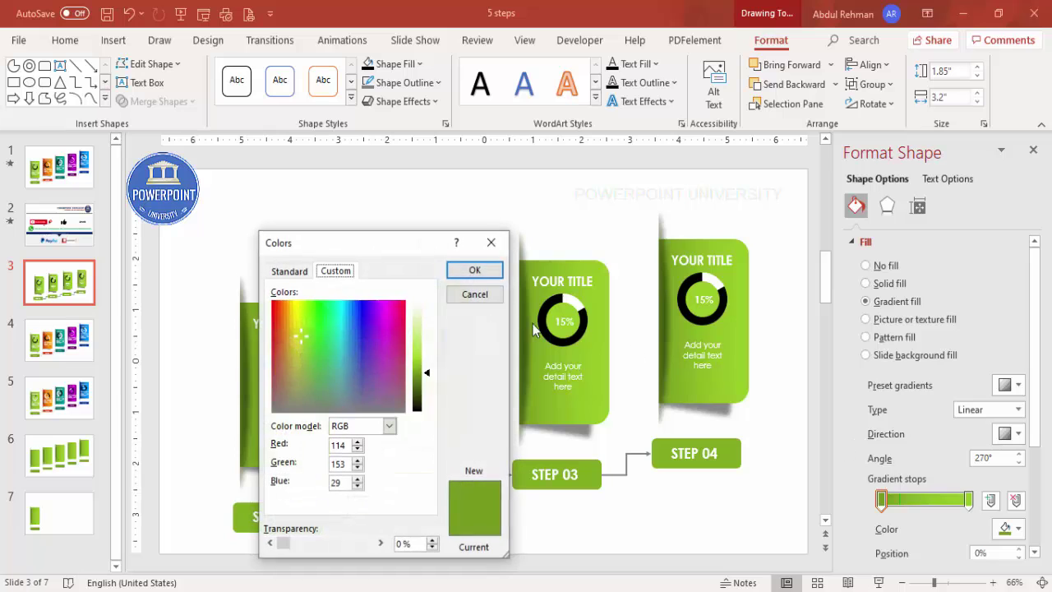
left_click(289, 271)
left_click(334, 434)
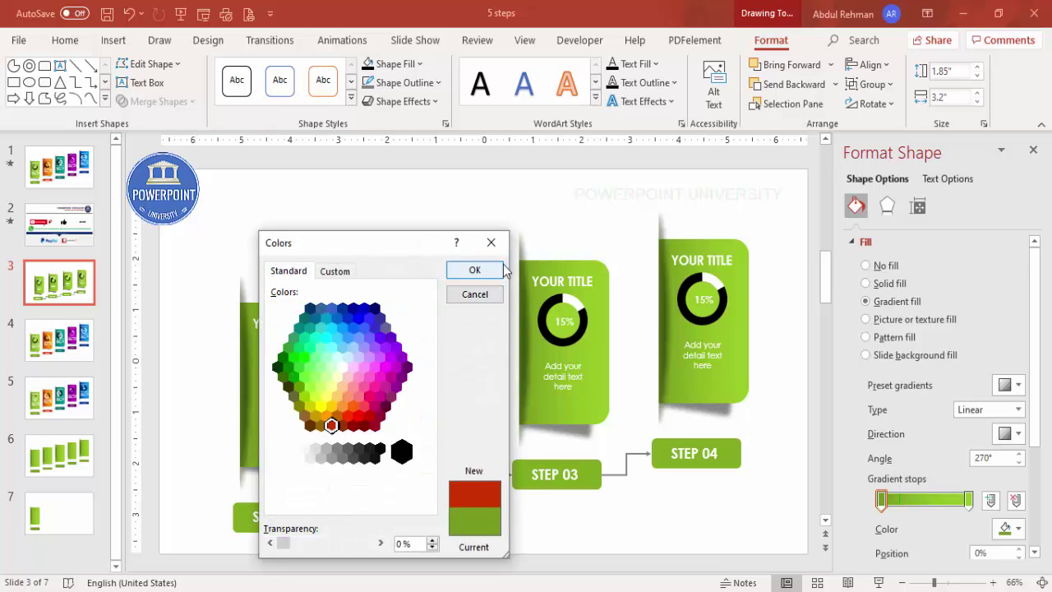
left_click(474, 270)
Step: Set the right gradient stop of card 2 to orange
left_click(968, 499)
left_click(1015, 530)
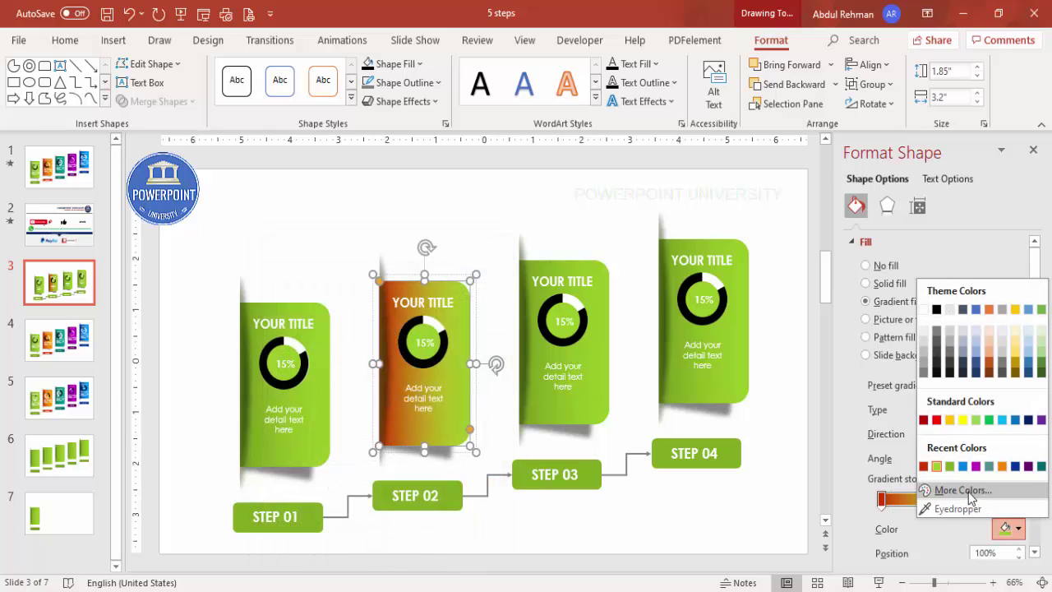
left_click(957, 487)
left_click(301, 273)
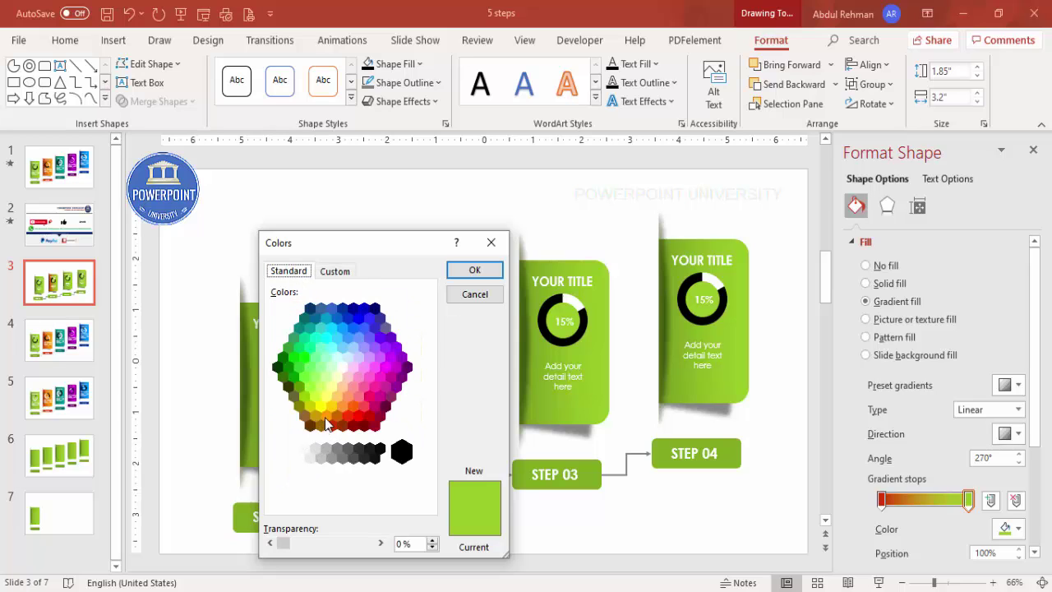
left_click(324, 424)
left_click(474, 269)
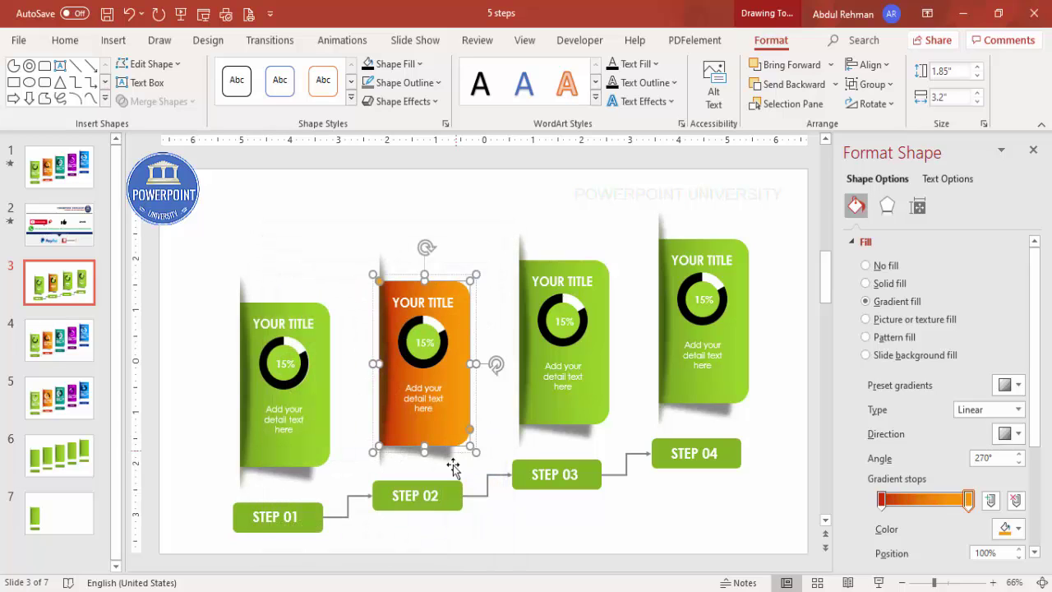
Step: Fill the donut centre orange and the STEP 02 box red
left_click(425, 330)
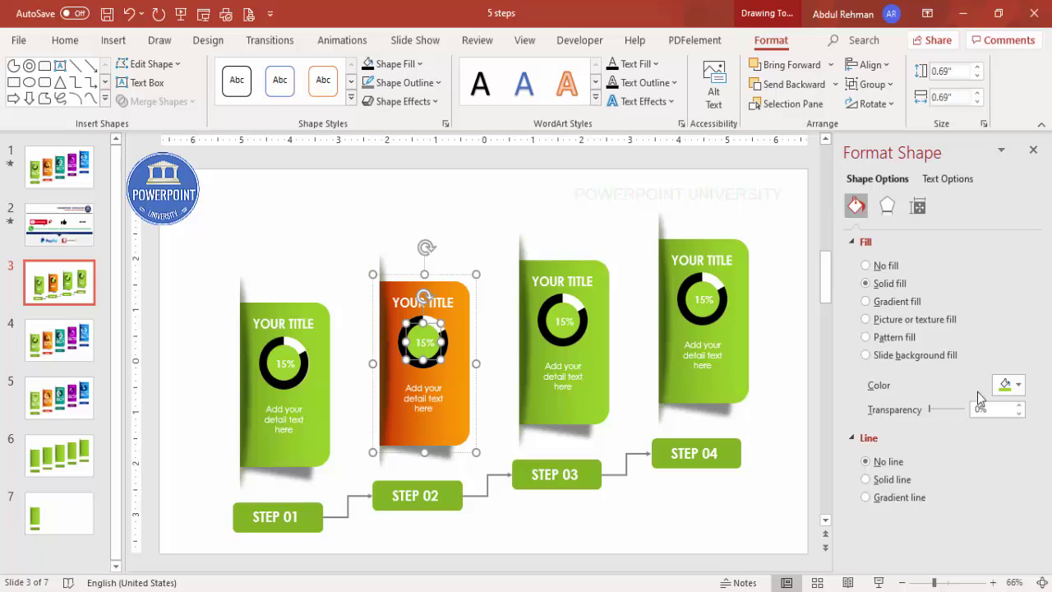
left_click(1009, 385)
left_click(924, 322)
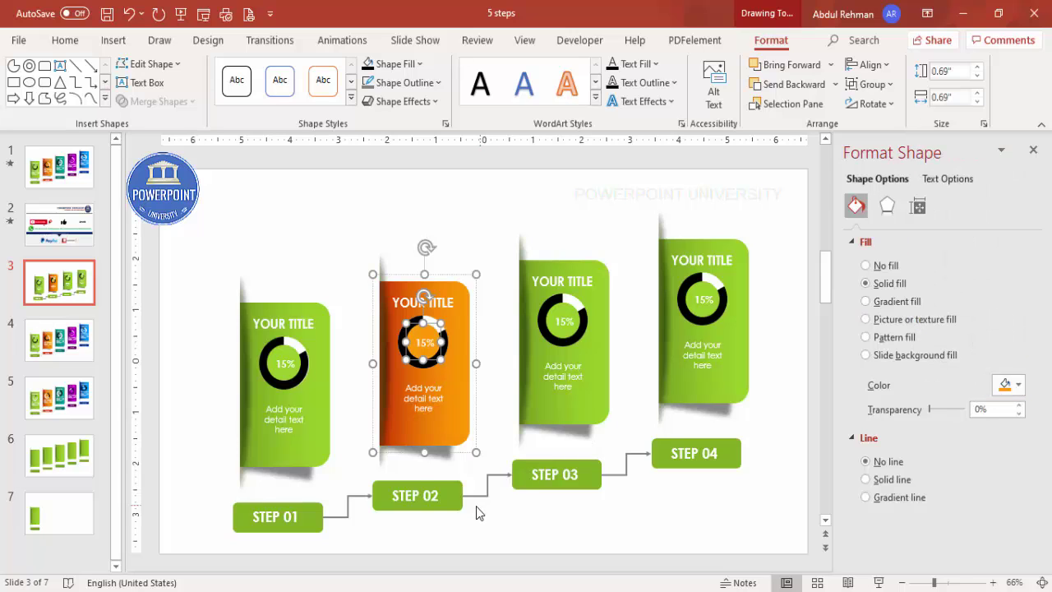
left_click(450, 493)
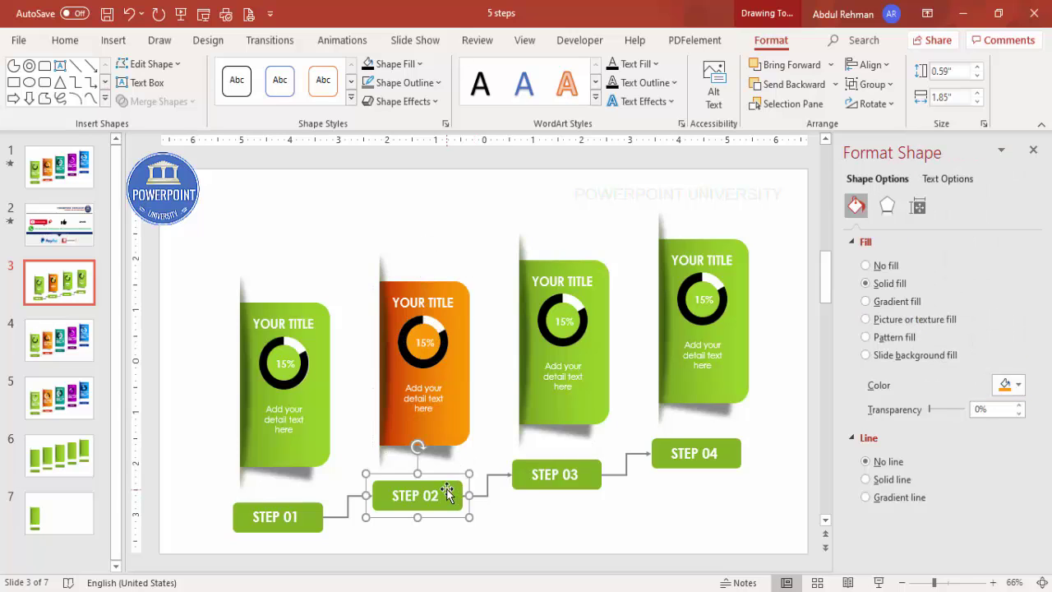
left_click(416, 70)
left_click(384, 264)
left_click(554, 530)
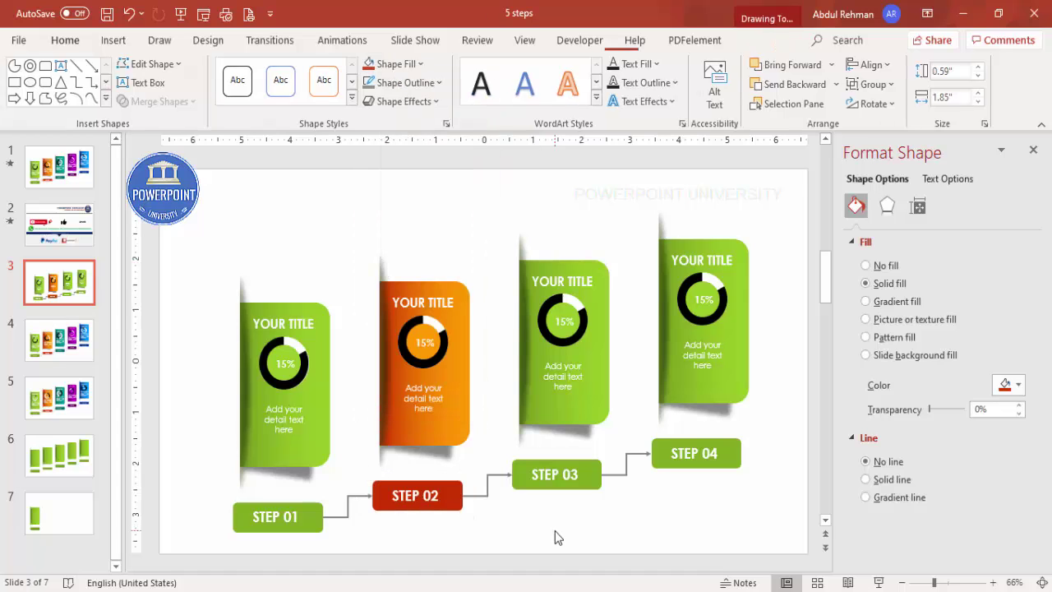
left_click(600, 344)
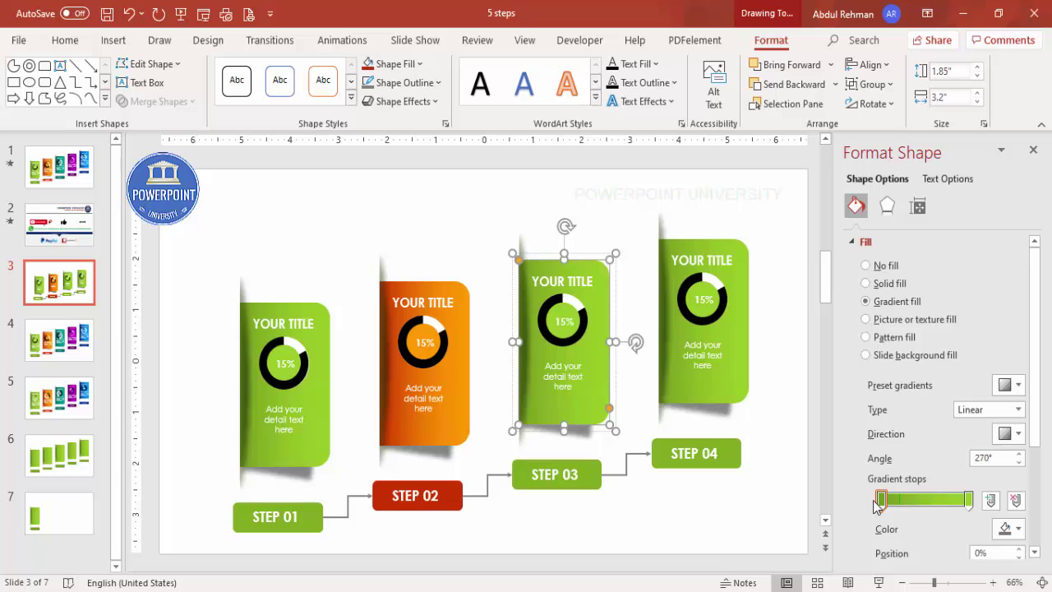
Step: Set the third card's gradient stops to teal on the left and green on the right
left_click(1011, 529)
left_click(927, 488)
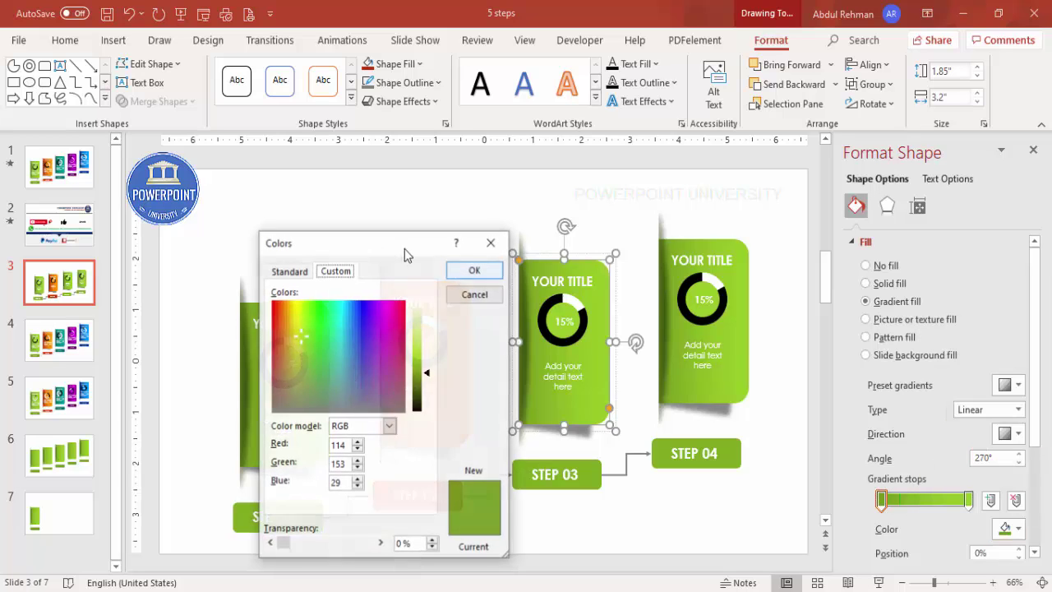
left_click(291, 271)
left_click(304, 318)
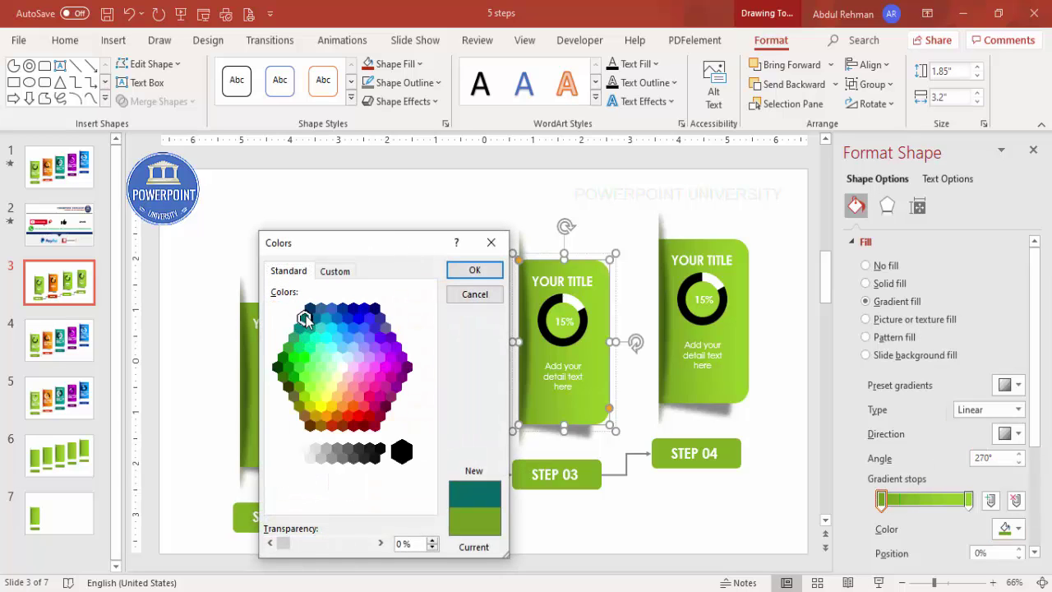
left_click(474, 270)
left_click(967, 499)
left_click(1011, 528)
left_click(953, 504)
left_click(289, 272)
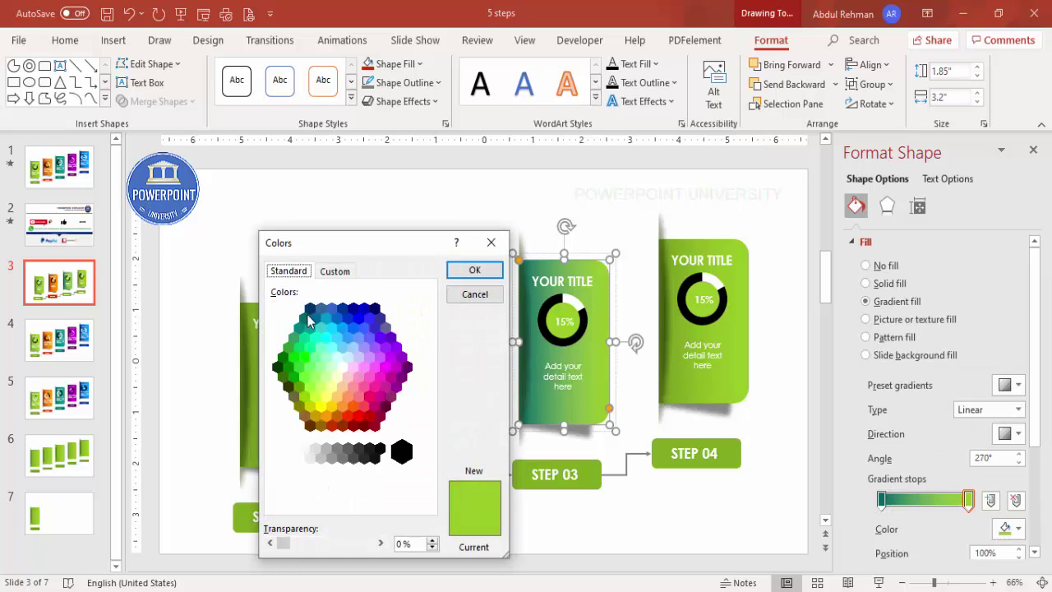
left_click(304, 344)
left_click(468, 271)
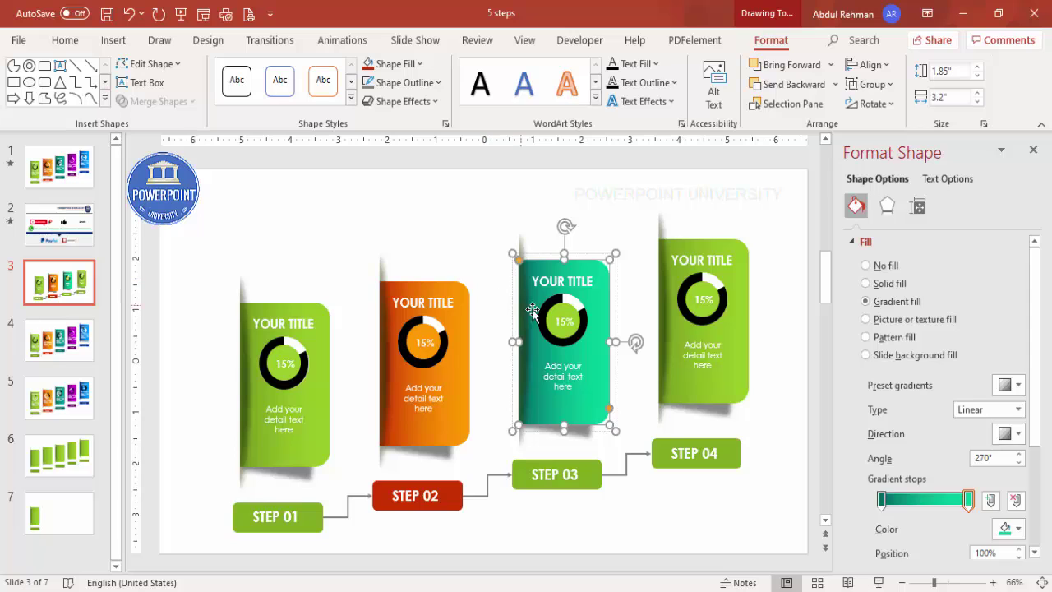
Step: Fill the STEP 03 label with the recent teal colour
left_click(570, 310)
left_click(1005, 384)
left_click(927, 343)
left_click(595, 469)
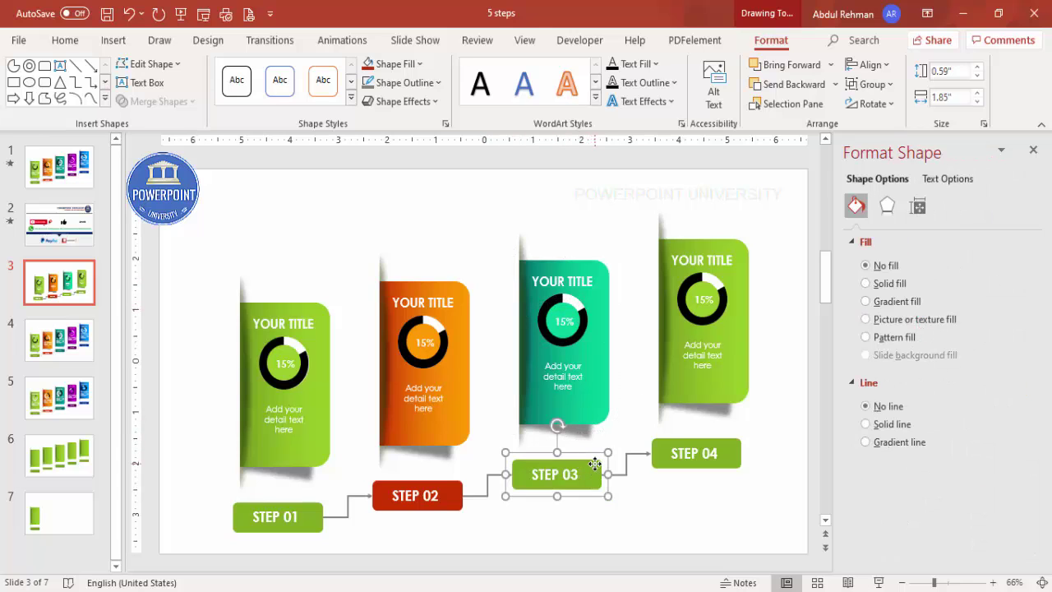
left_click(1011, 385)
left_click(931, 323)
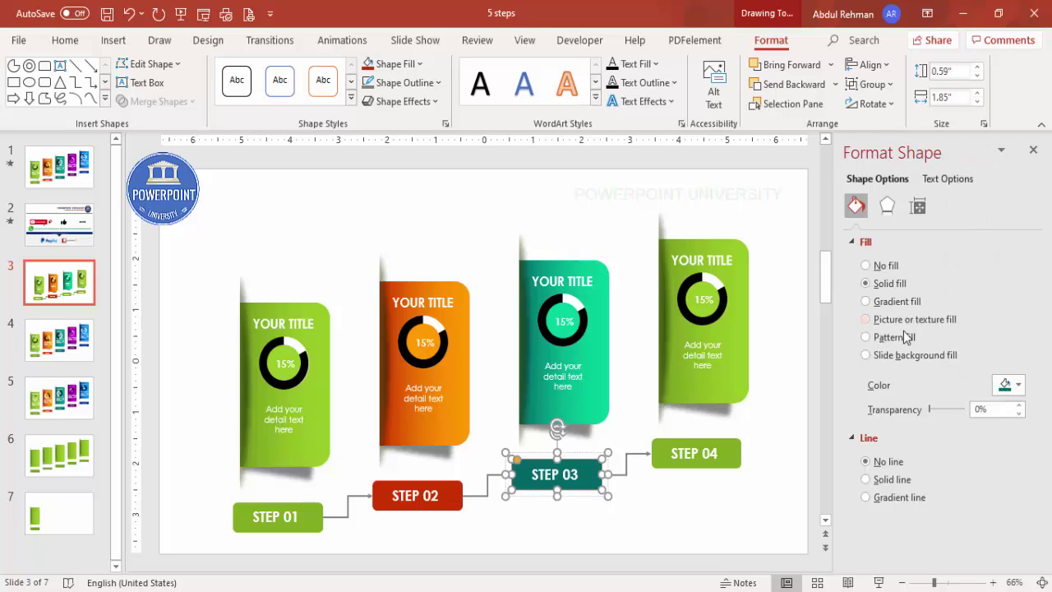
left_click(737, 277)
left_click(866, 300)
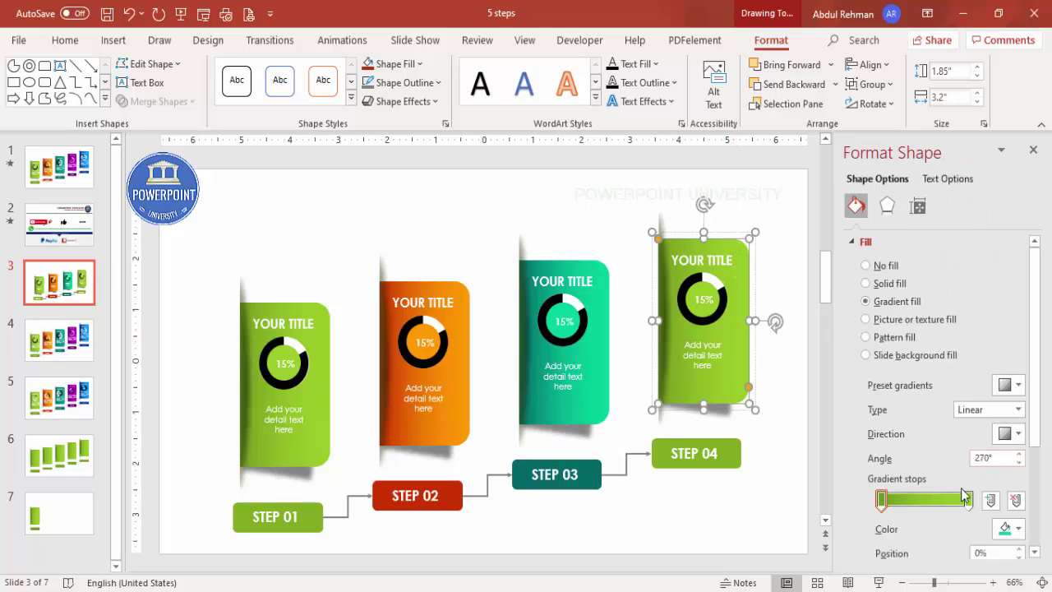
Step: Set the fourth card's gradient stops to dark blue on the left and light blue on the right
left_click(882, 499)
left_click(960, 490)
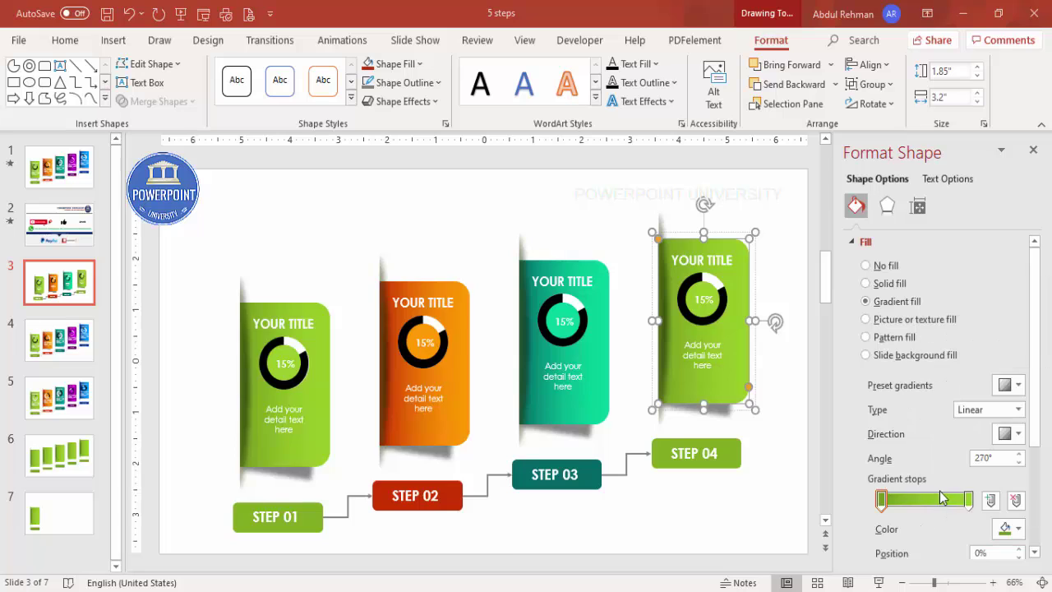
left_click(289, 272)
left_click(350, 309)
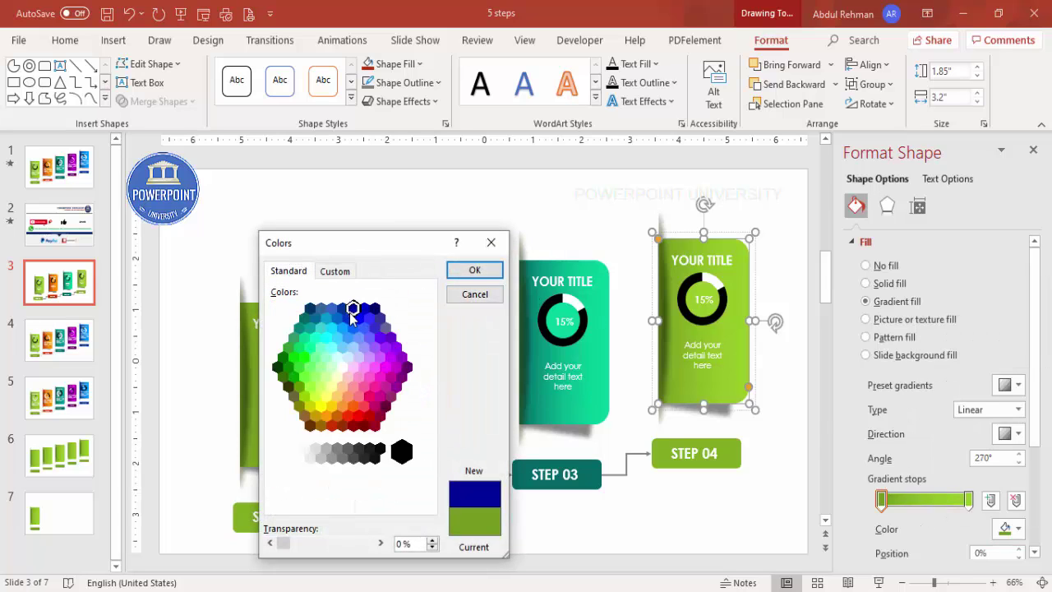
left_click(474, 269)
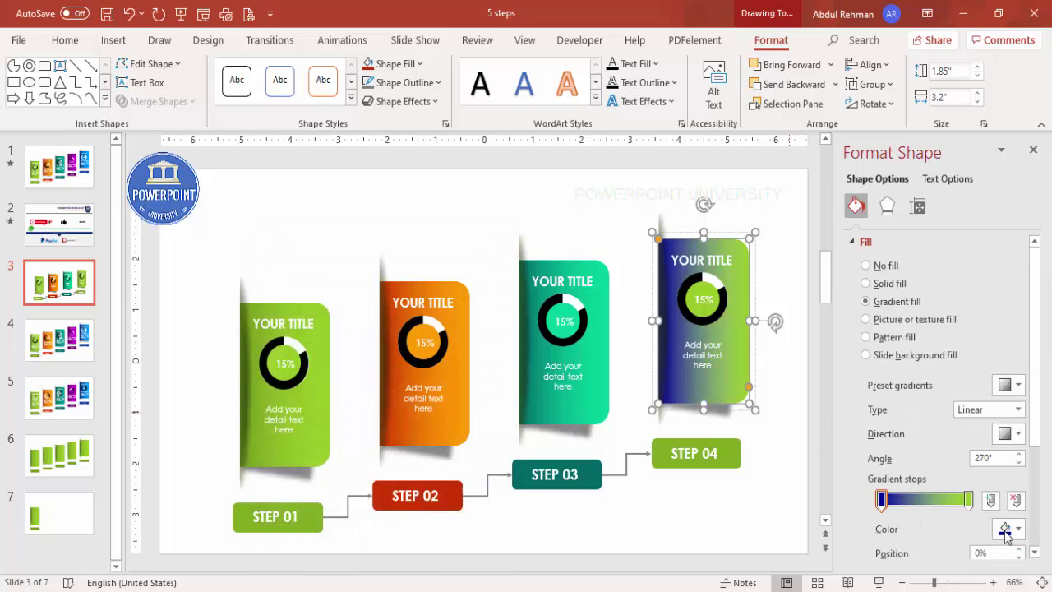
left_click(968, 499)
left_click(1013, 528)
left_click(953, 507)
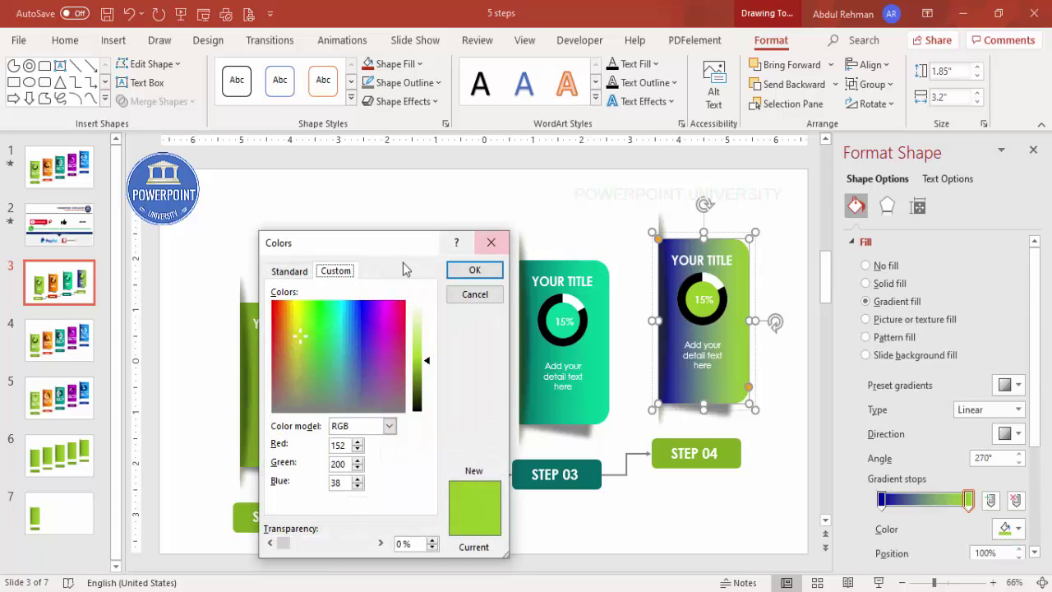
left_click(289, 271)
left_click(339, 330)
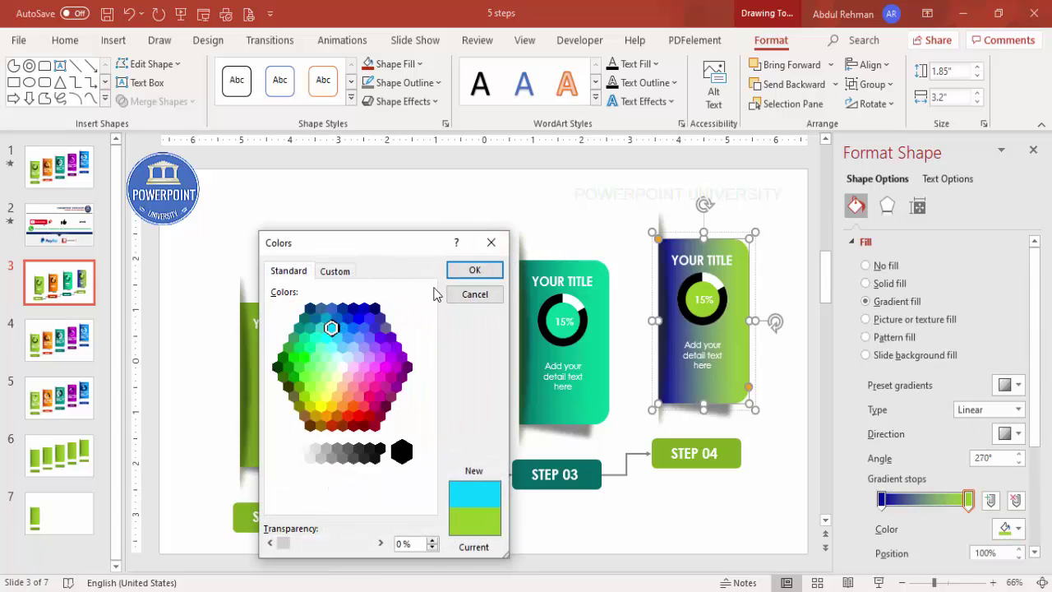
left_click(474, 269)
Step: Fill STEP 04 with the recent dark blue and the donut centre with cyan
left_click(725, 451)
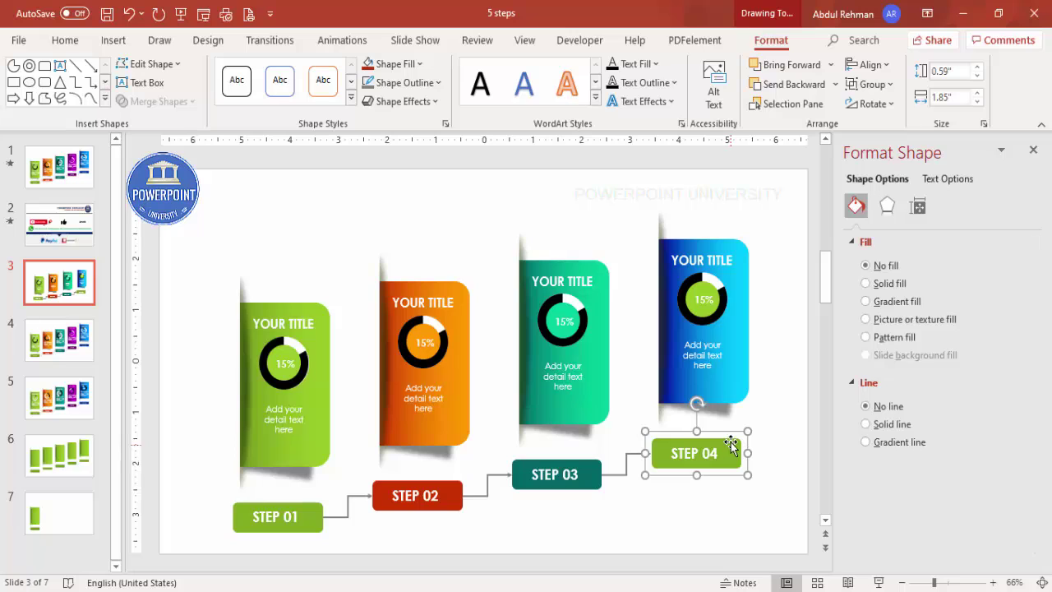
left_click(1008, 385)
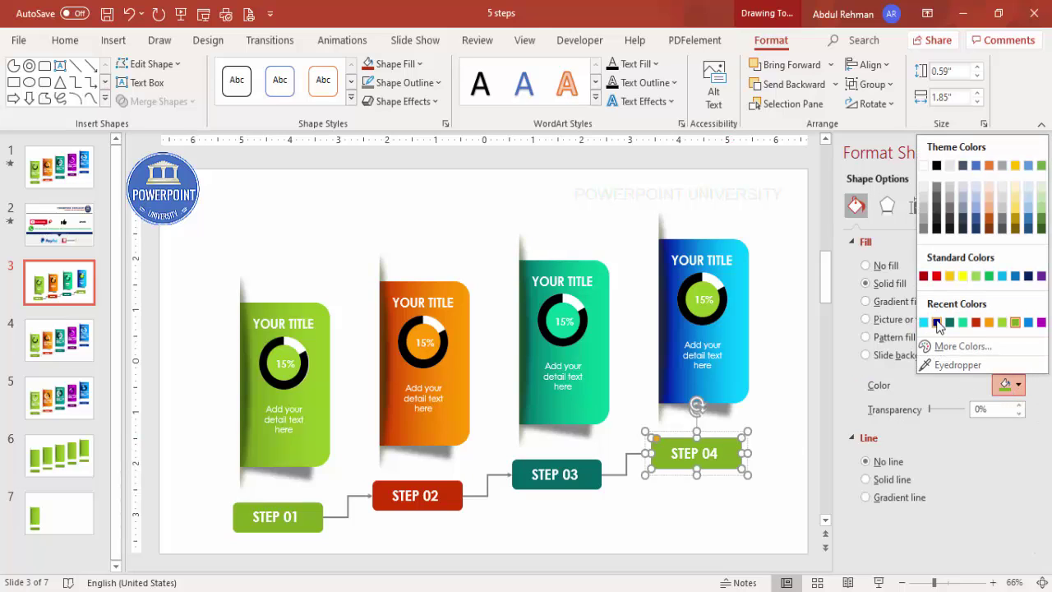
left_click(937, 322)
left_click(698, 297)
left_click(703, 298)
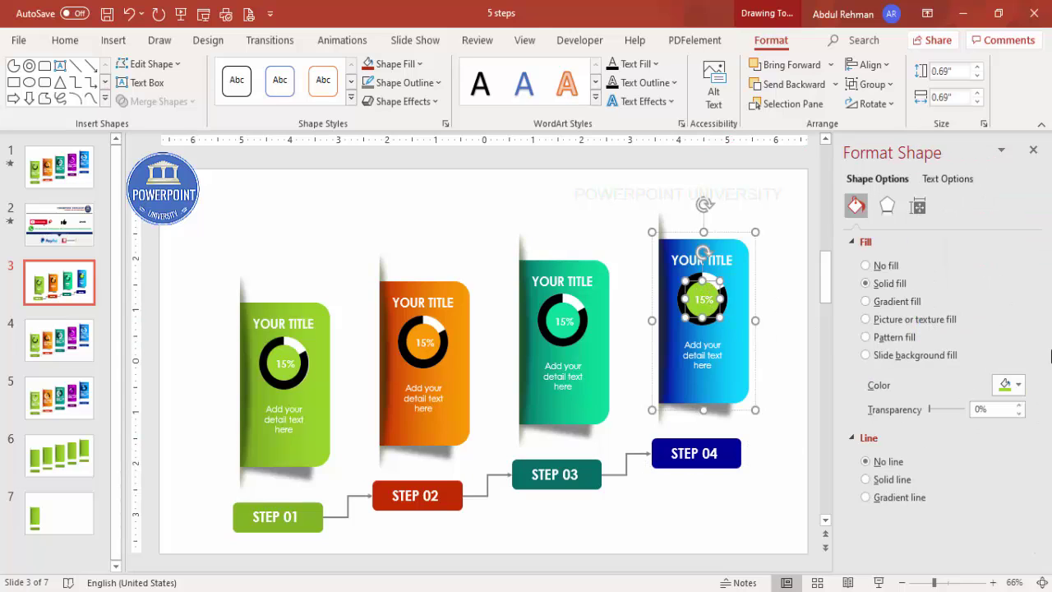
left_click(1019, 383)
left_click(947, 323)
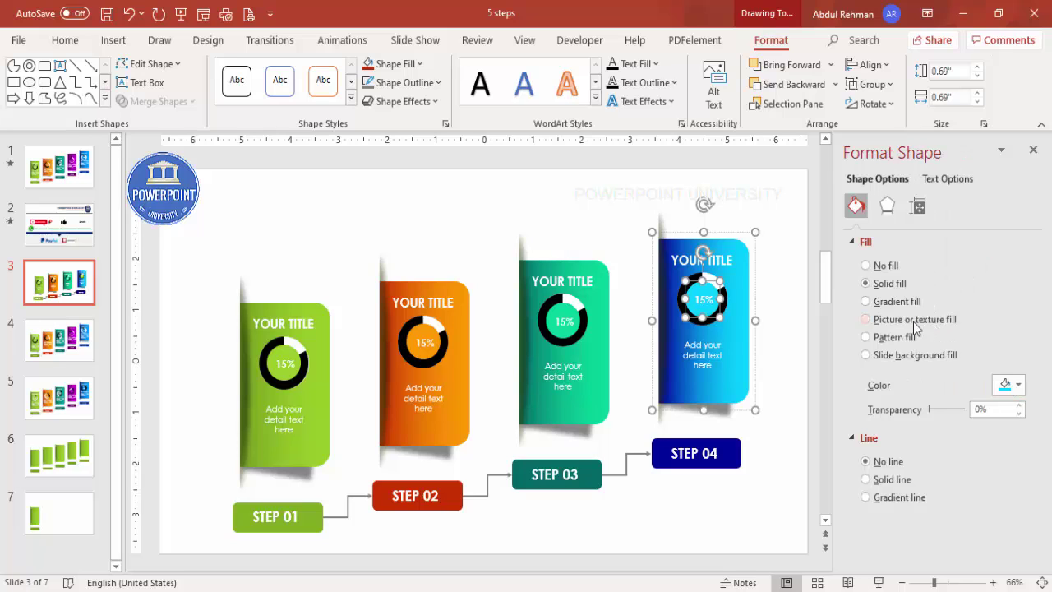
left_click(800, 287)
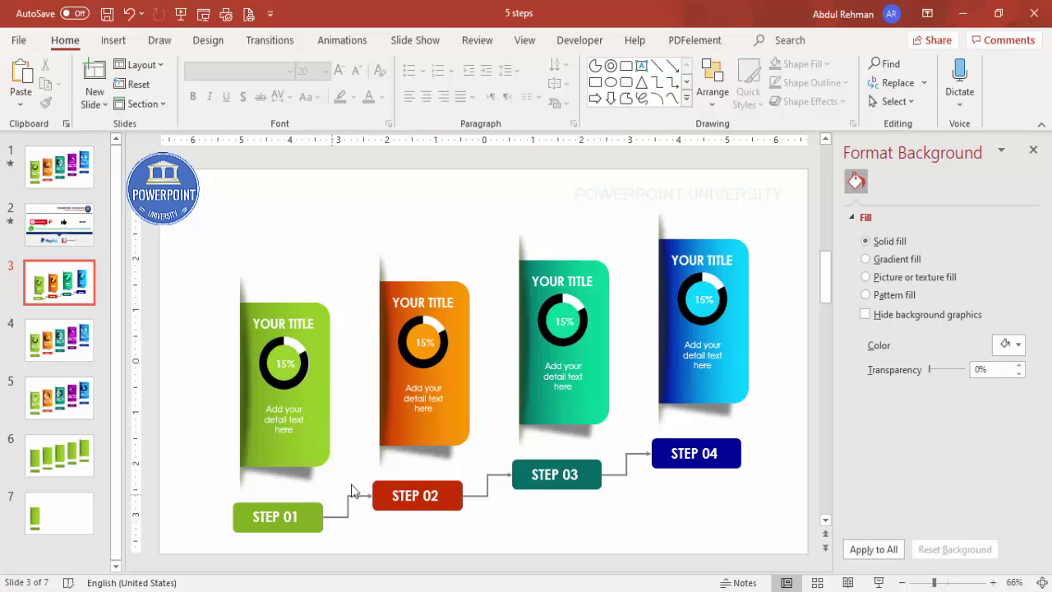
Step: Select all shapes and move the whole infographic up slightly
key("ctrl+a")
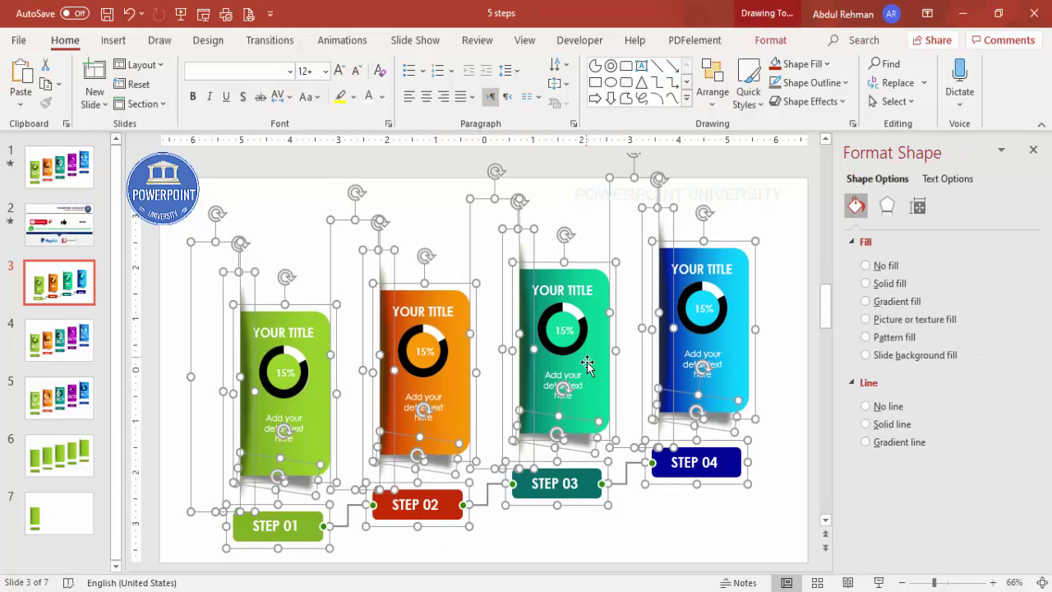
mouse_move(593, 364)
left_mouse_down()
mouse_move(586, 343)
mouse_move(590, 351)
left_mouse_up()
left_click(667, 212)
Step: Lower the transparent rectangle's top edge slightly and close the Format Background pane
left_click(627, 171)
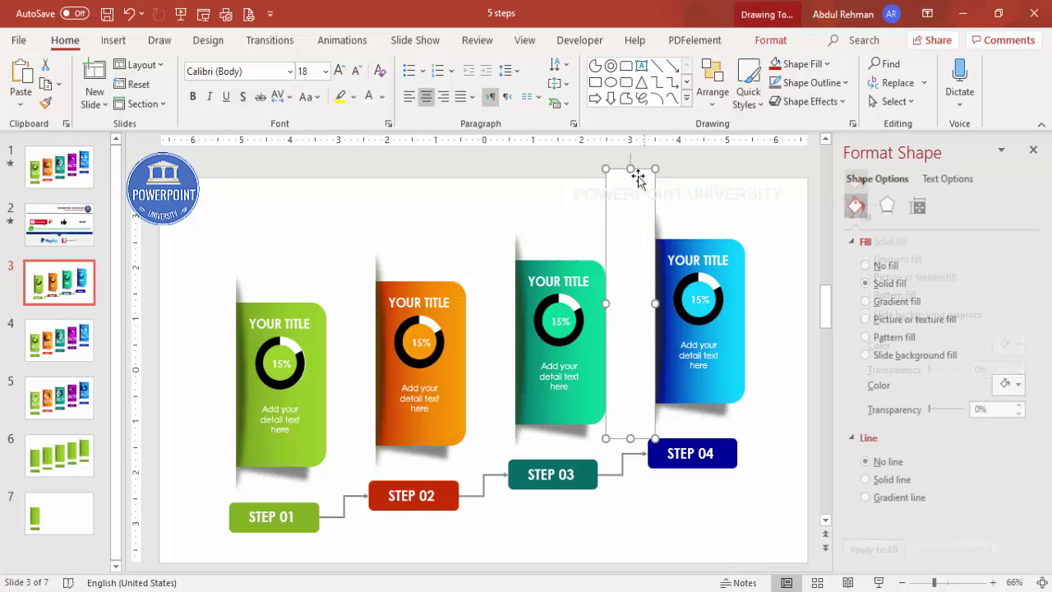
left_click_drag(630, 168, 630, 177)
scroll(715, 189, "down", 1)
left_click(758, 227)
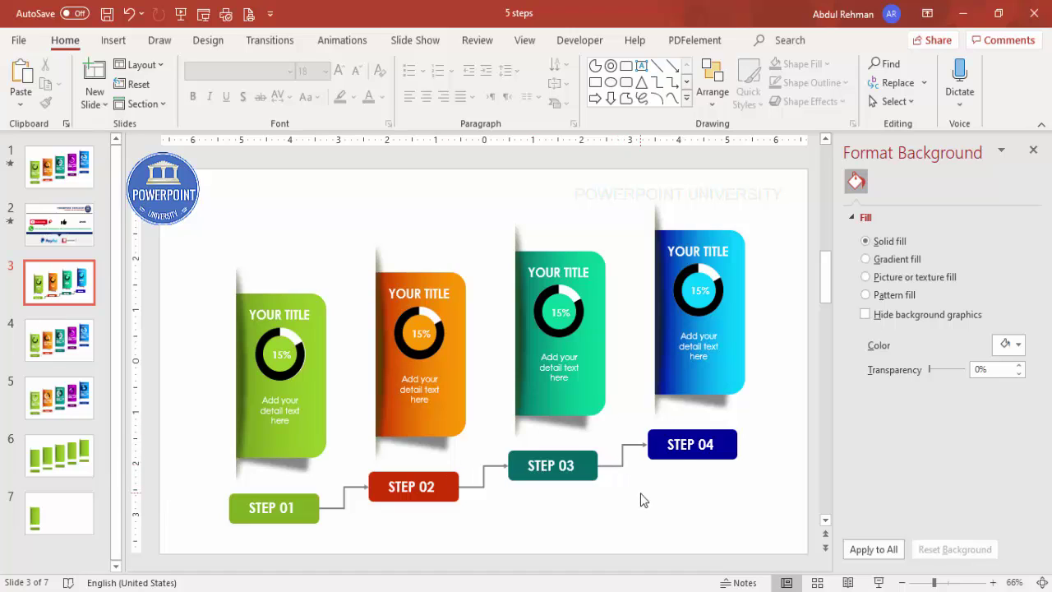
left_click(1033, 150)
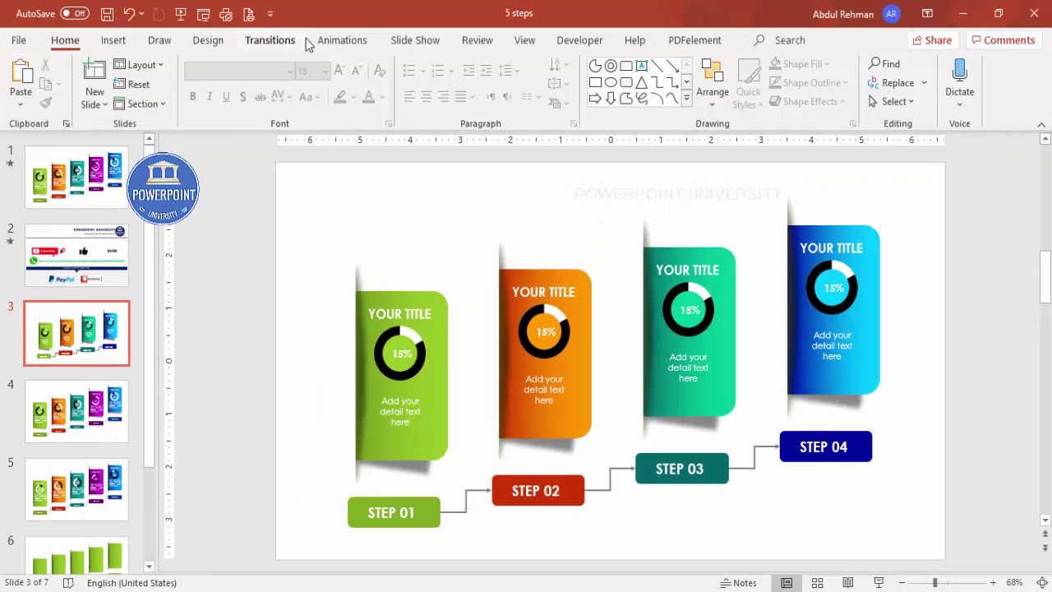
Step: Give the STEP 01 label a Basic Zoom entrance effect
left_click(339, 40)
left_click(713, 64)
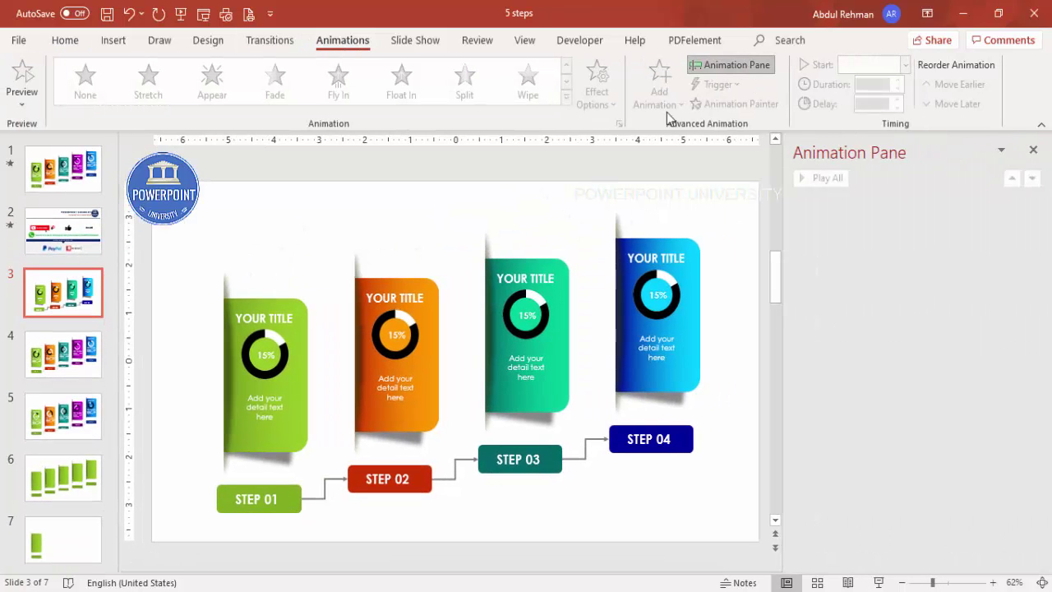
left_click(292, 497)
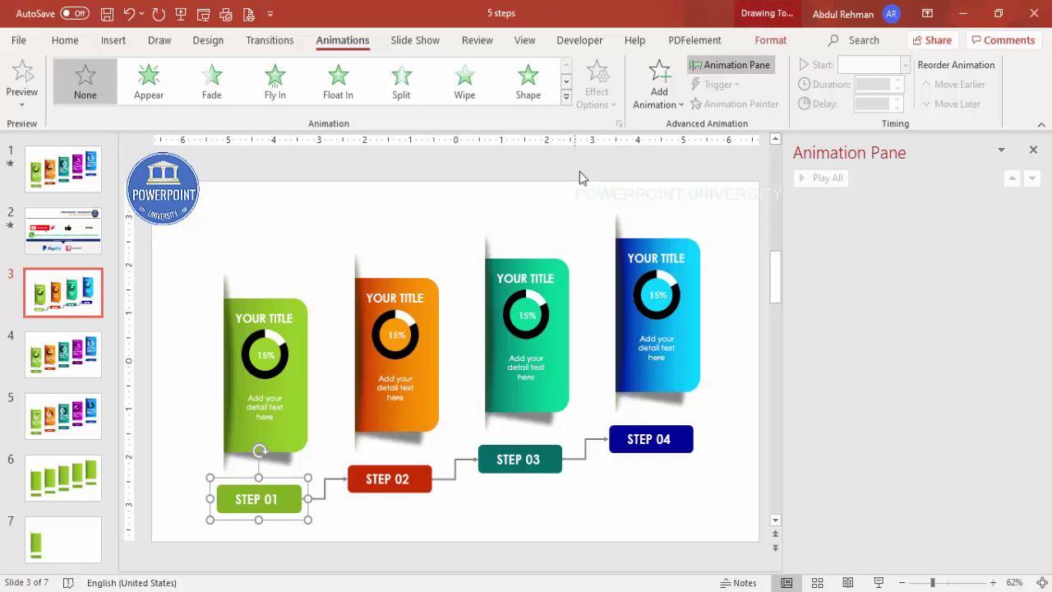
left_click(659, 102)
left_click(705, 477)
left_click(470, 372)
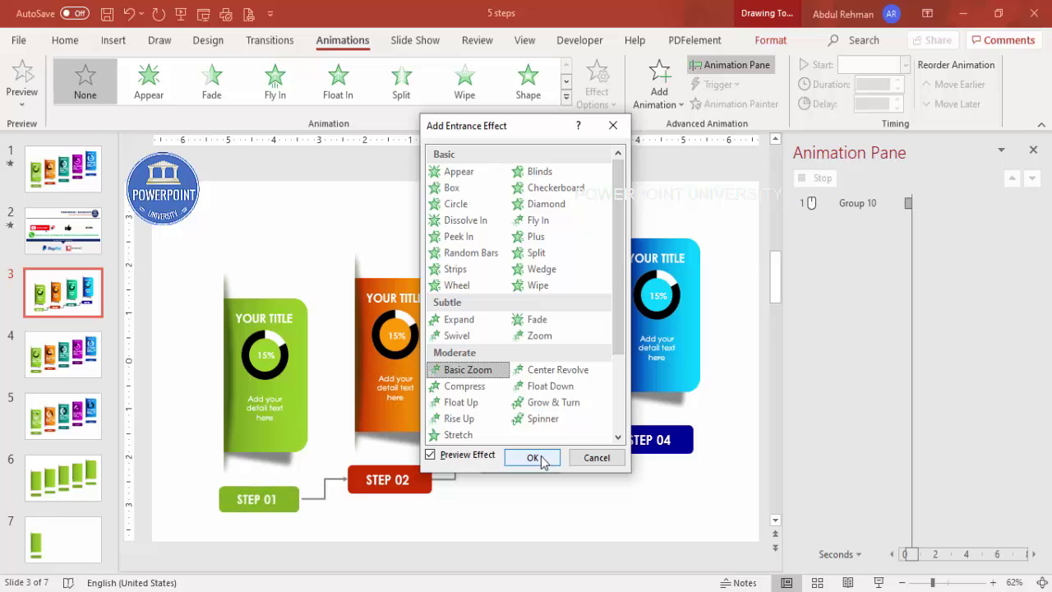
left_click(535, 458)
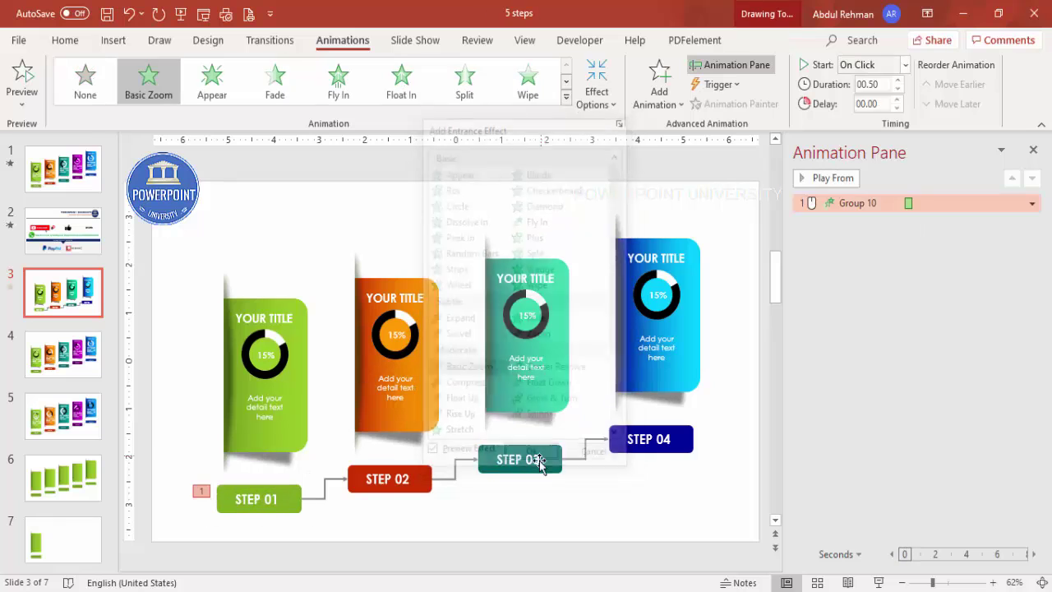
Step: Group the two edge strips of the green, orange and teal cards
left_click(224, 317)
left_click(233, 327)
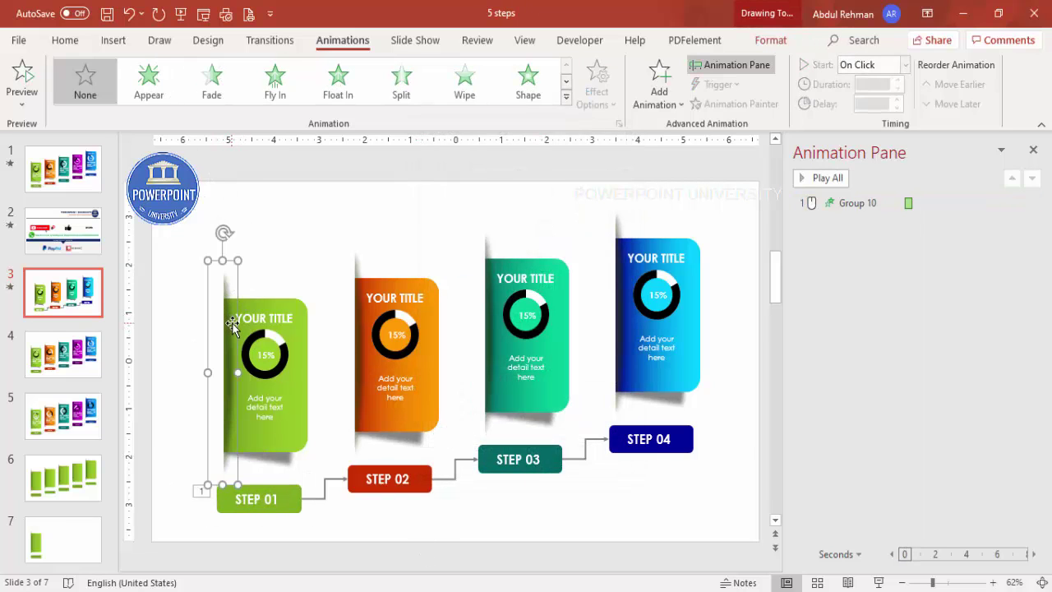
left_click(197, 343, "shift")
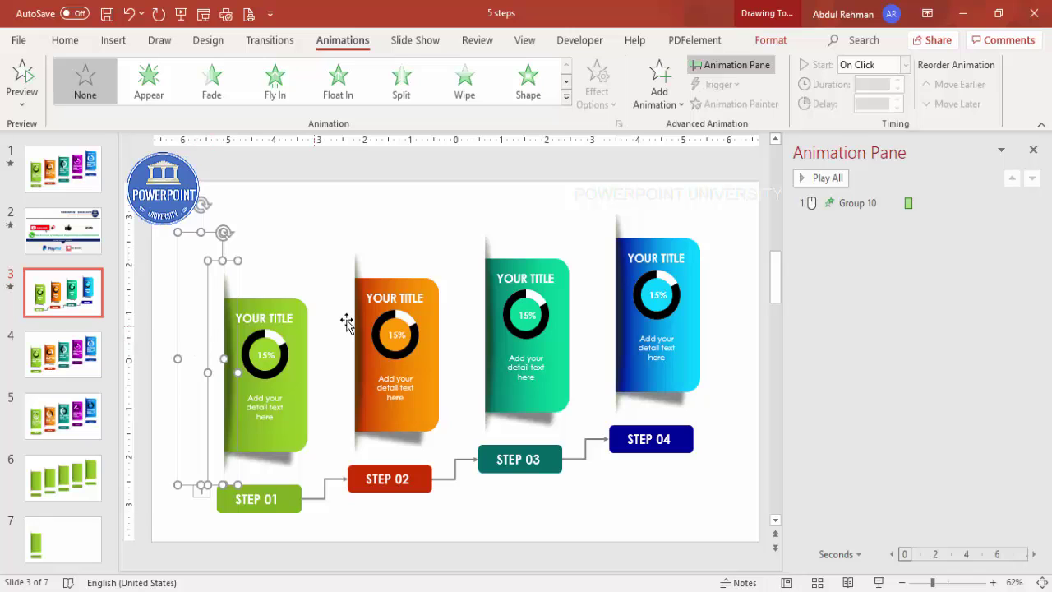
key("ctrl+g")
left_click(357, 299)
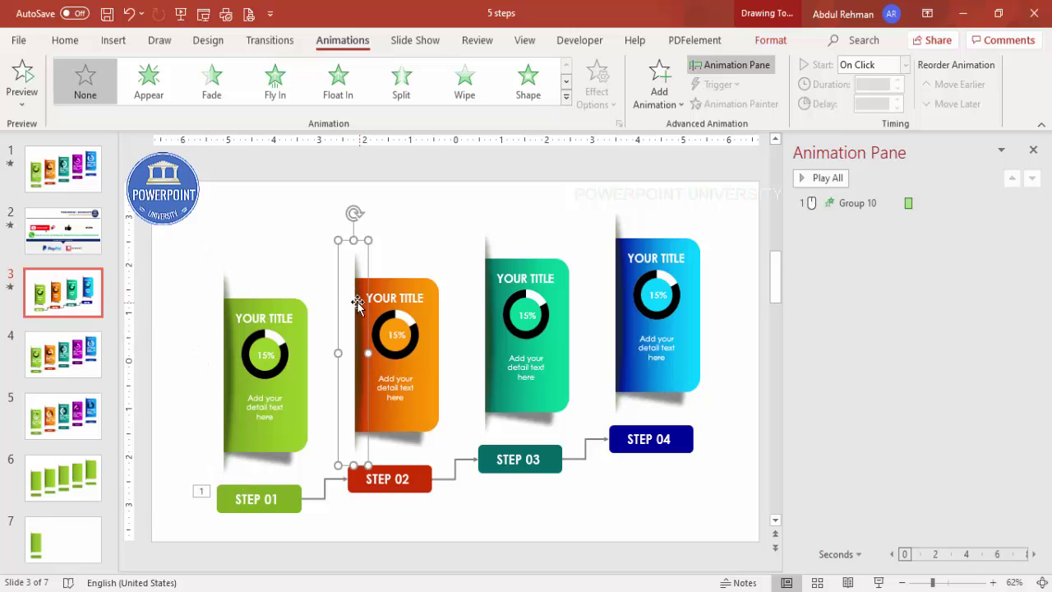
left_click(344, 289, "shift")
key("ctrl+g")
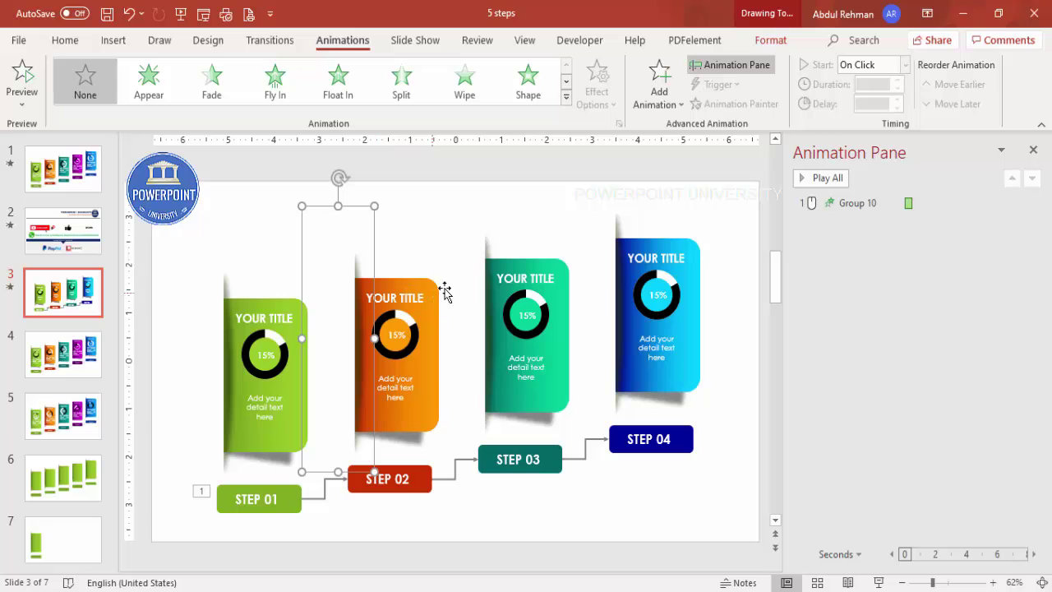
left_click(481, 271)
left_click(475, 262, "shift")
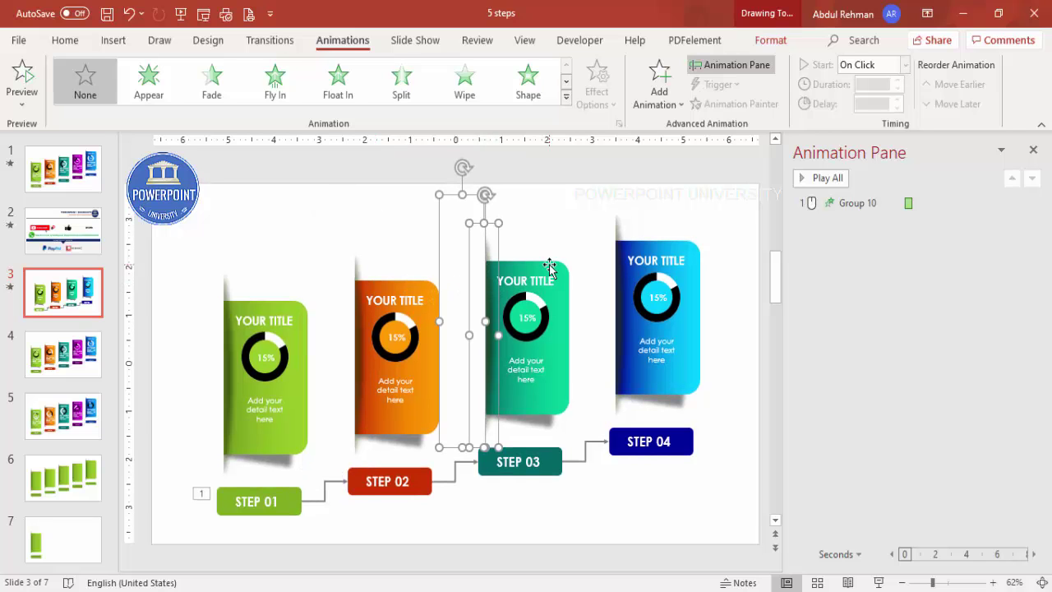
key("ctrl+g")
left_click(615, 271)
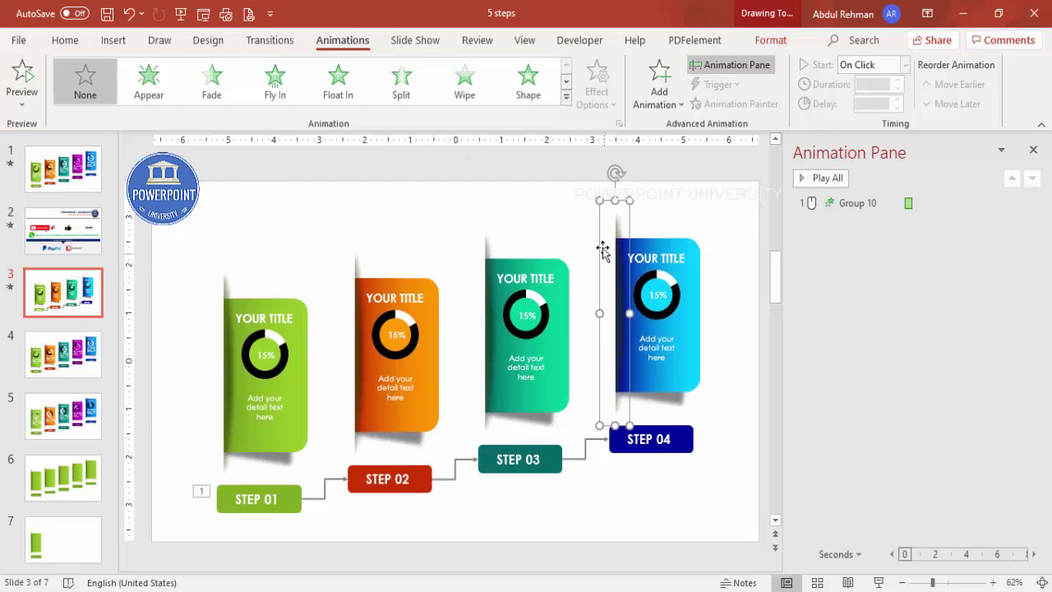
left_click(610, 242)
left_click(618, 246)
left_click(640, 231)
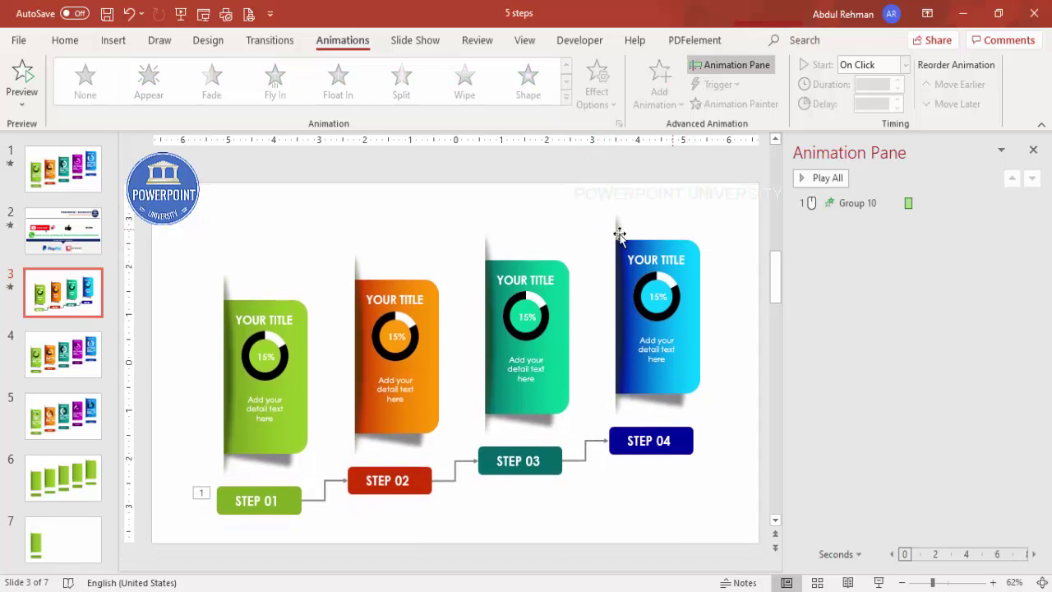
Step: Give the green card's shadow strip an Appear entrance starting After Previous
left_click(227, 312)
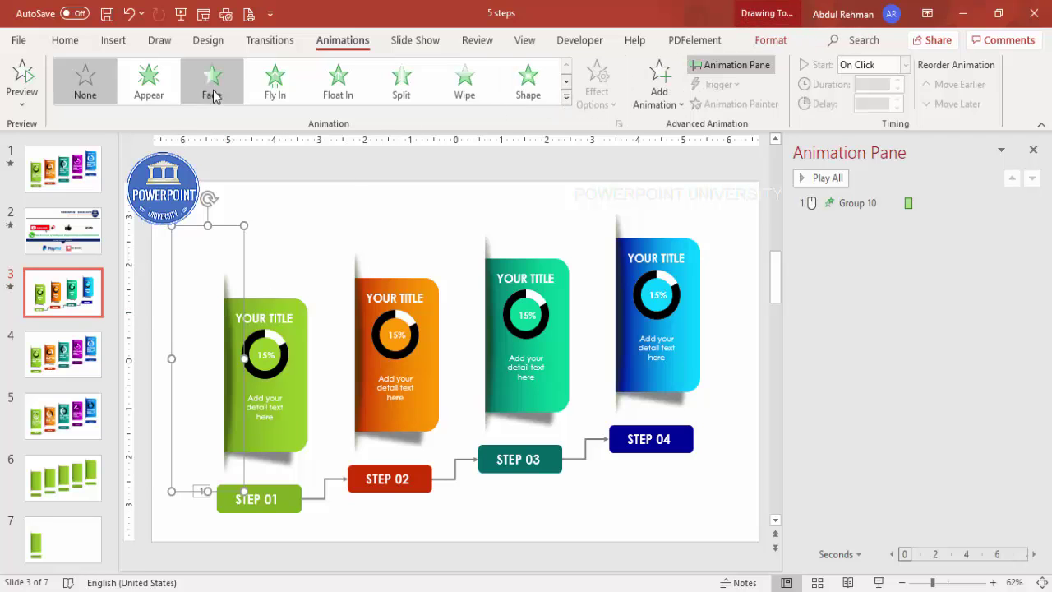
left_click(146, 97)
left_click(905, 64)
left_click(878, 114)
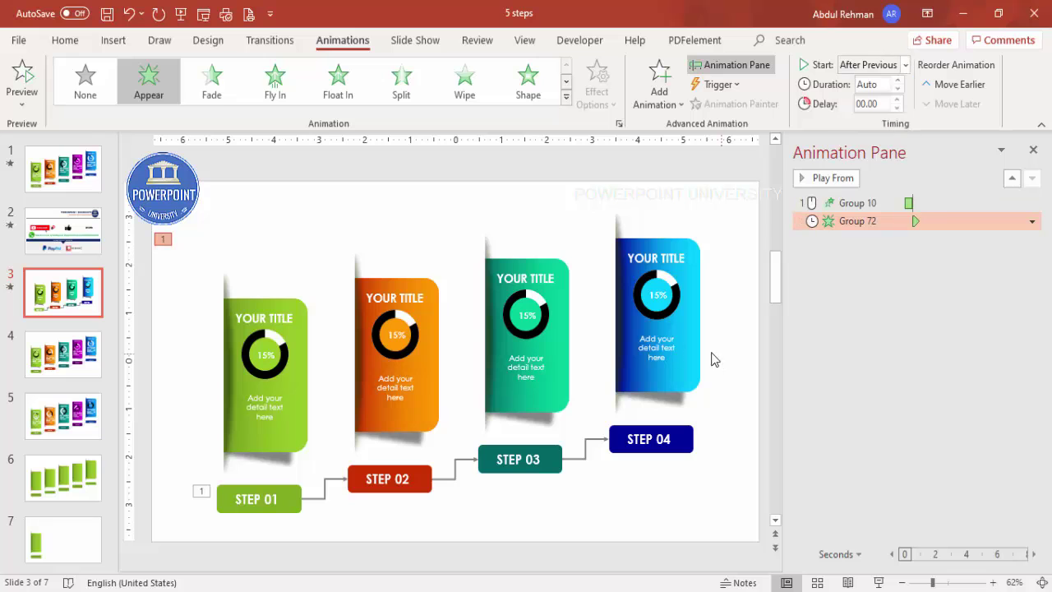
Step: Add a Stretch entrance From Left to the green card, starting After Previous
left_click(283, 308)
left_click(660, 86)
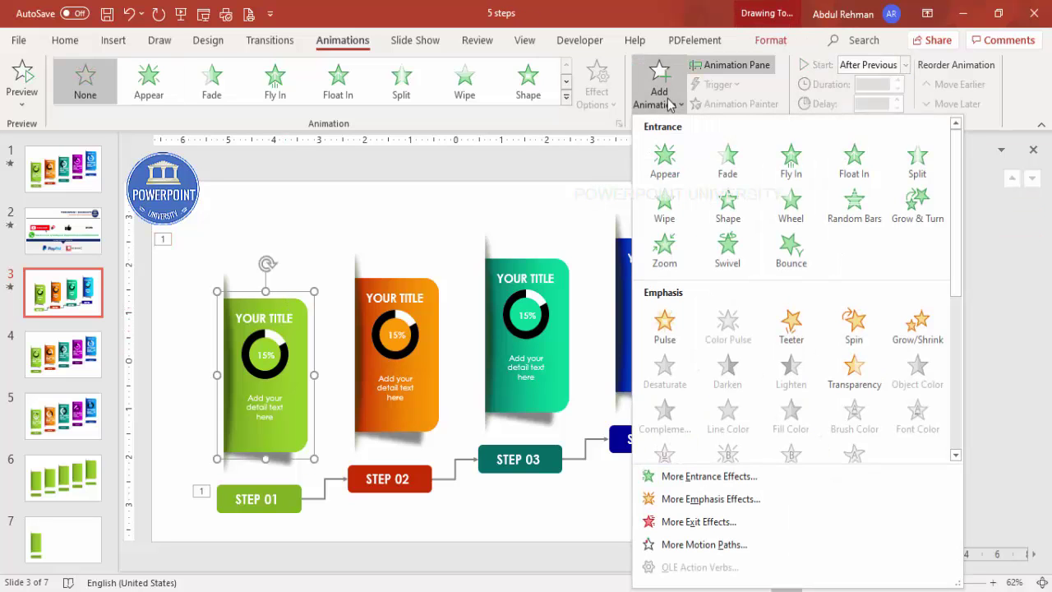
left_click(681, 475)
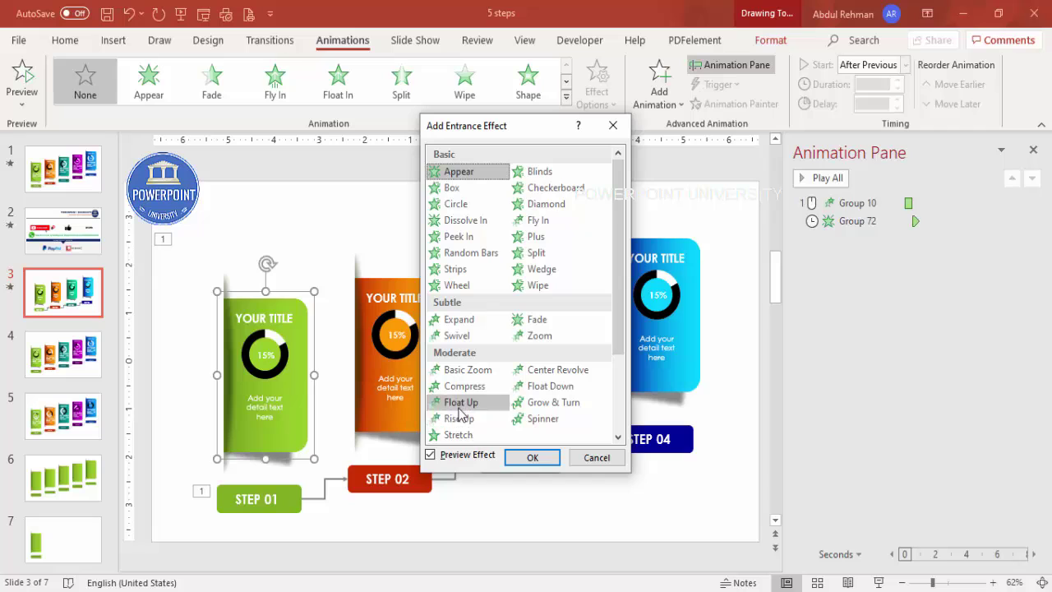
left_click(459, 434)
left_click(534, 458)
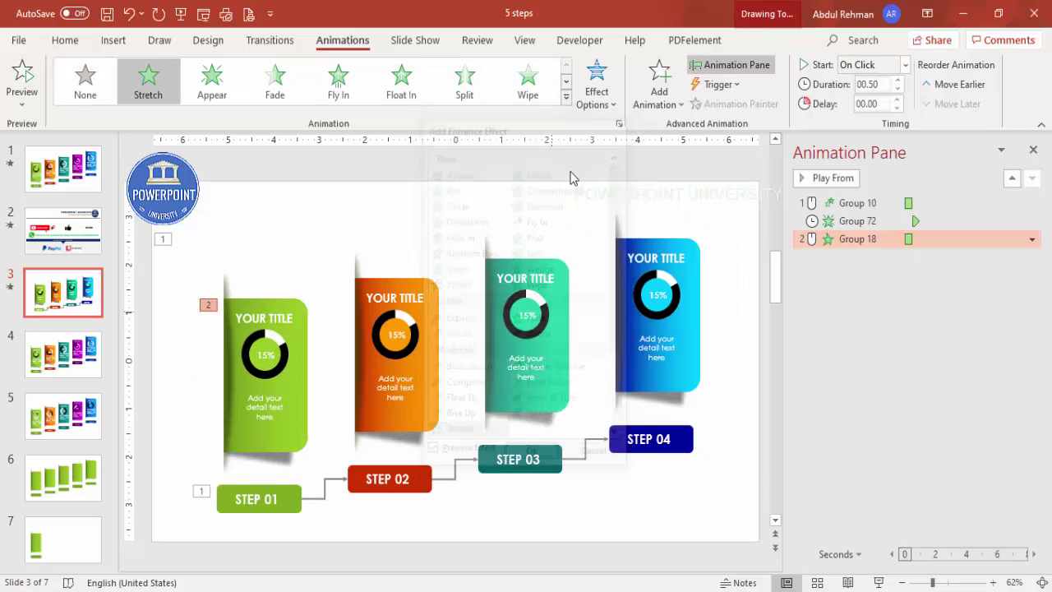
left_click(600, 105)
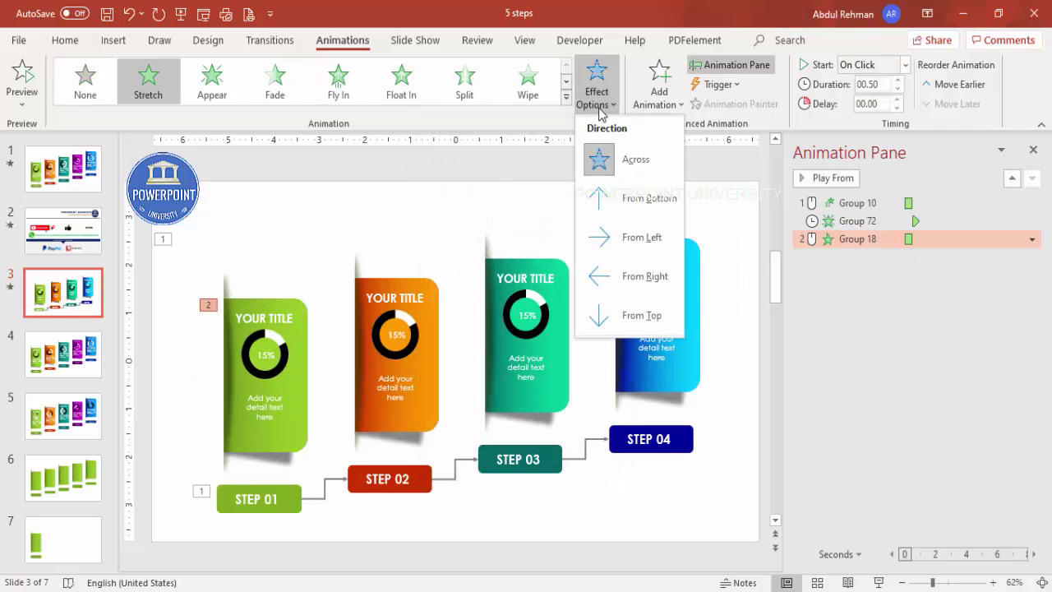
left_click(637, 238)
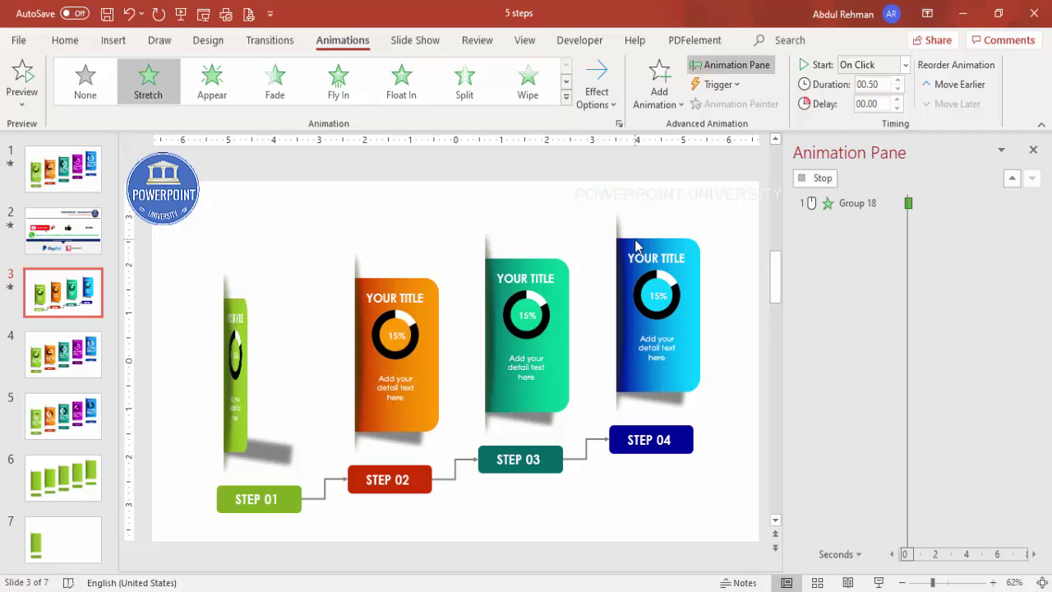
left_click(903, 64)
left_click(876, 125)
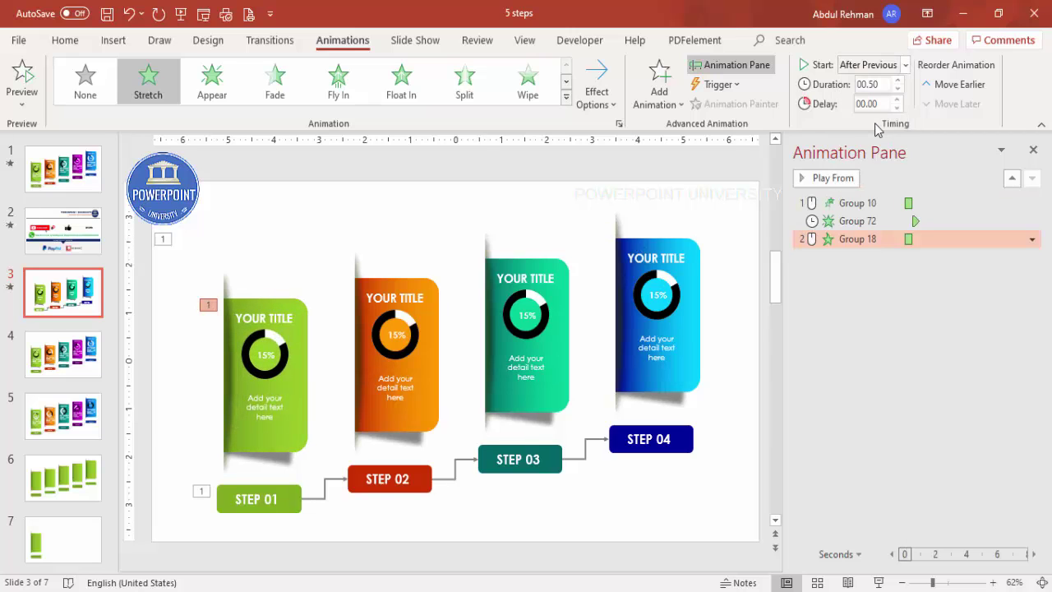
Step: Give the green card's curved shadow a Wipe From Left, With Previous, and preview
left_click(279, 466)
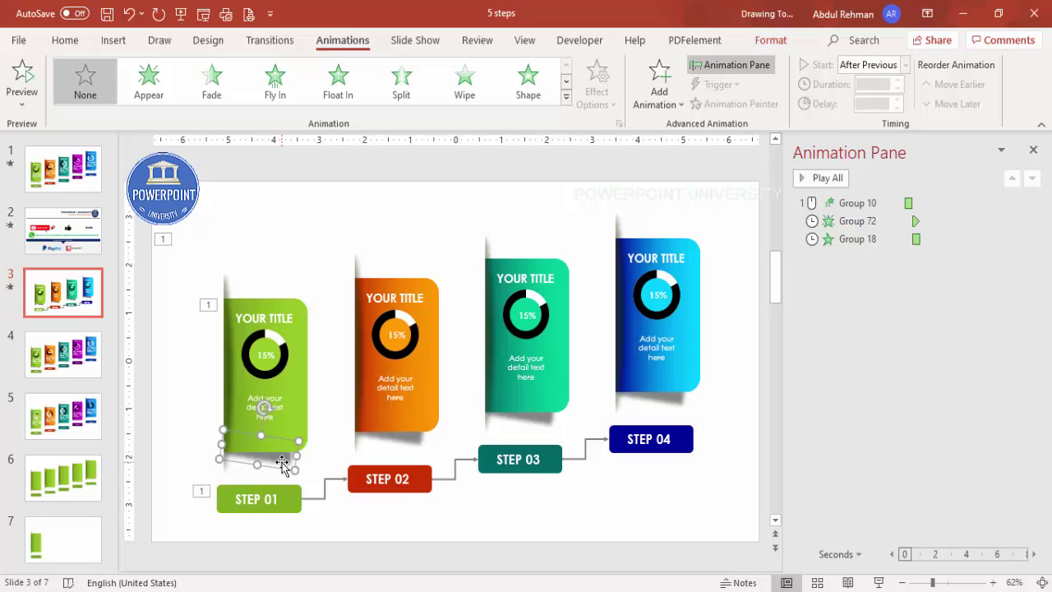
left_click(465, 82)
left_click(595, 95)
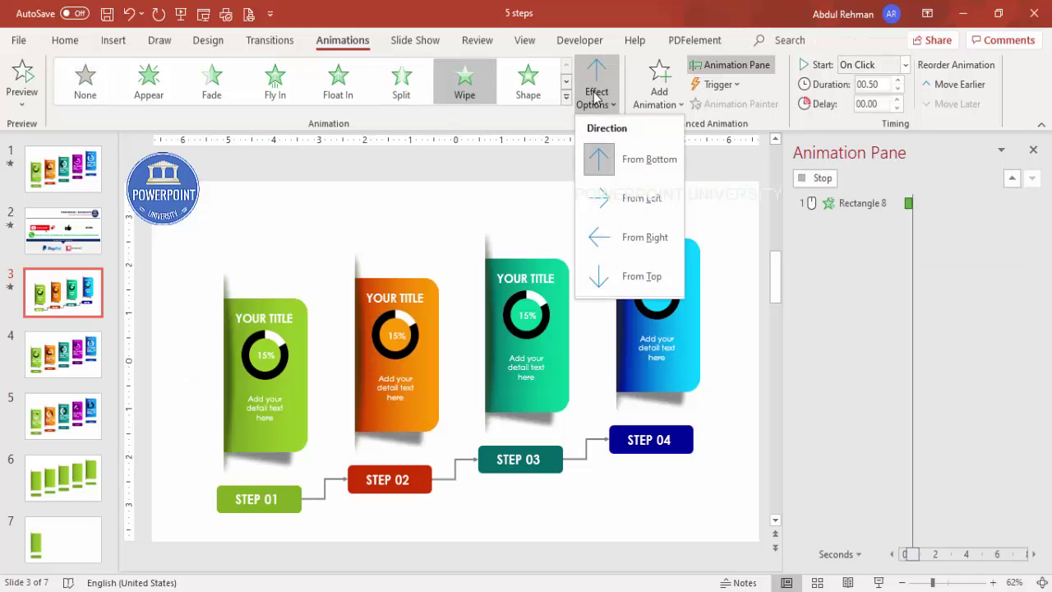
left_click(632, 198)
left_click(904, 65)
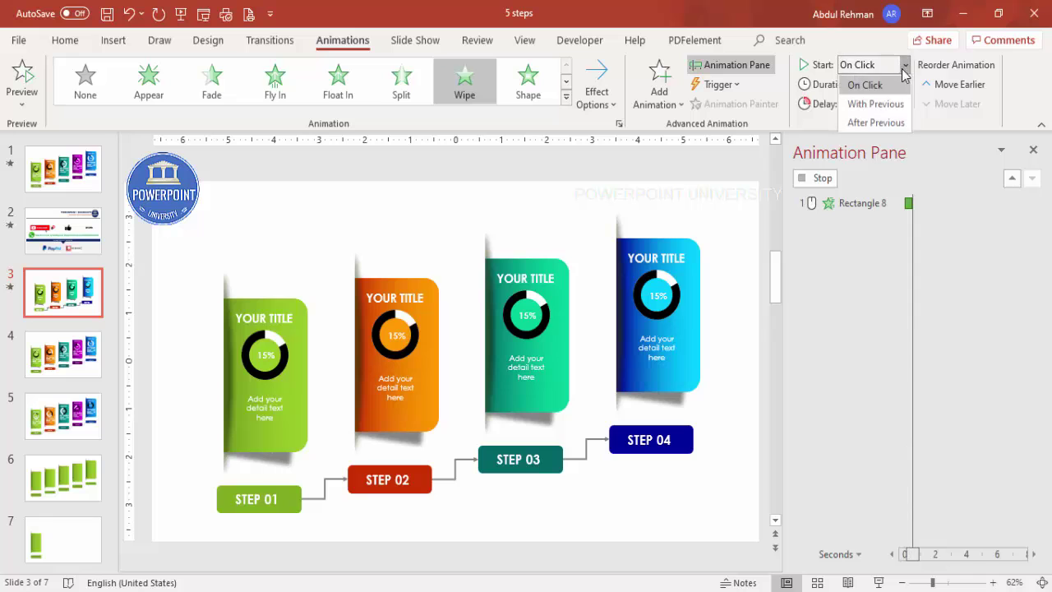
left_click(876, 104)
left_click(727, 186)
left_click(828, 178)
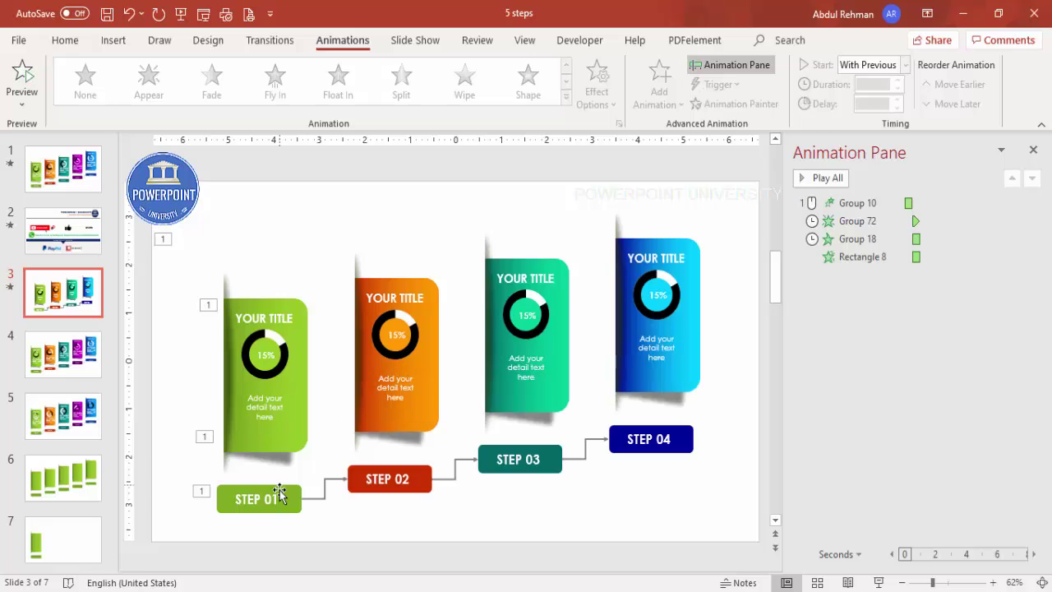
Step: Give the STEP 01–02 connector a Wipe entrance starting After Previous
left_click(315, 500)
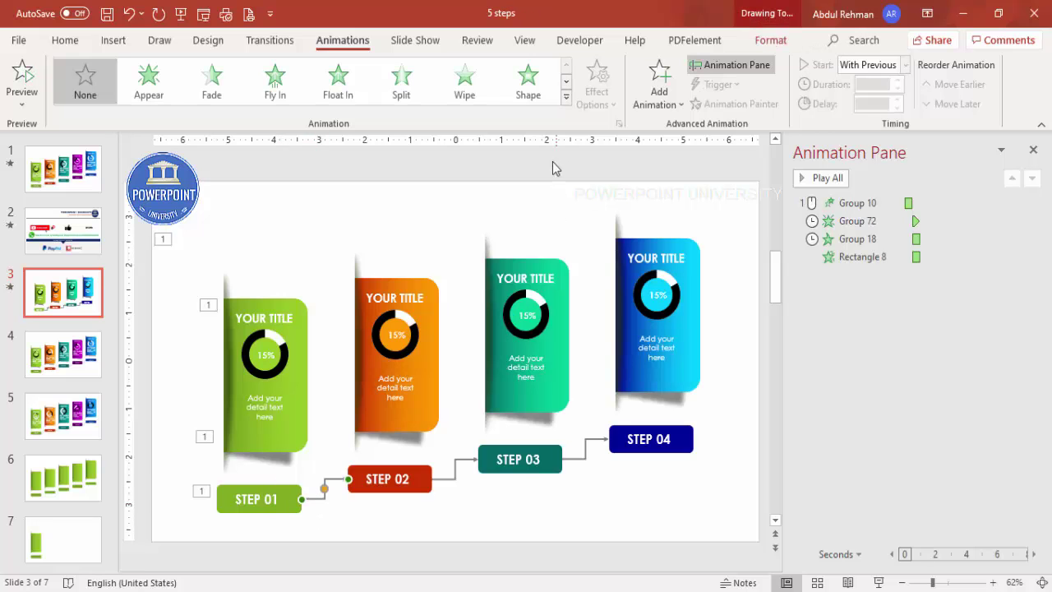
left_click(464, 90)
left_click(905, 65)
left_click(859, 122)
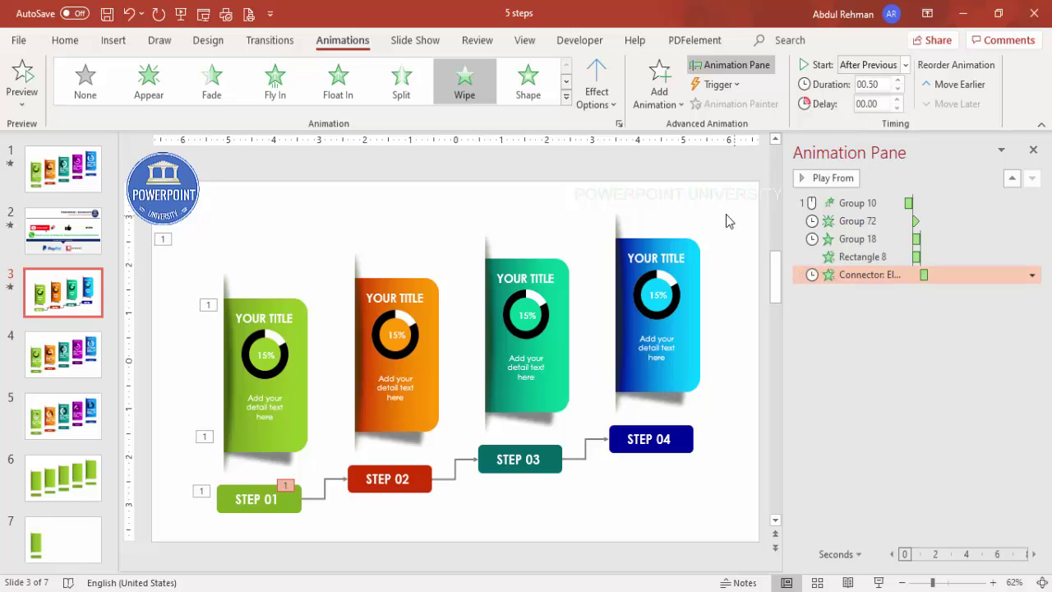
left_click(711, 212)
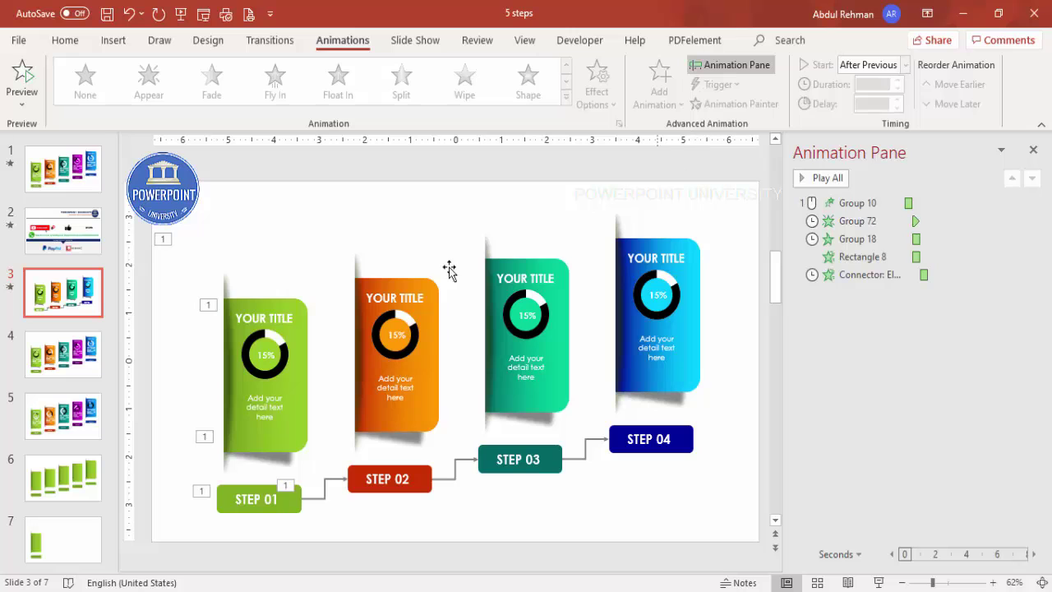
left_click(246, 493)
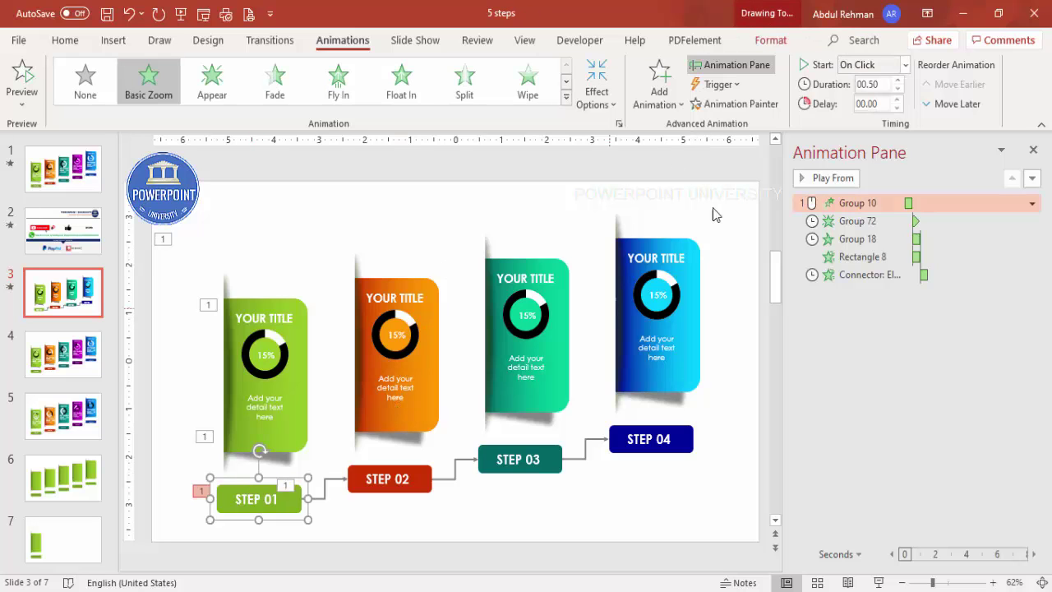
Step: Copy STEP 01's animation onto STEP 02 and the shadow strip's Appear onto the orange card's strip
left_click(748, 104)
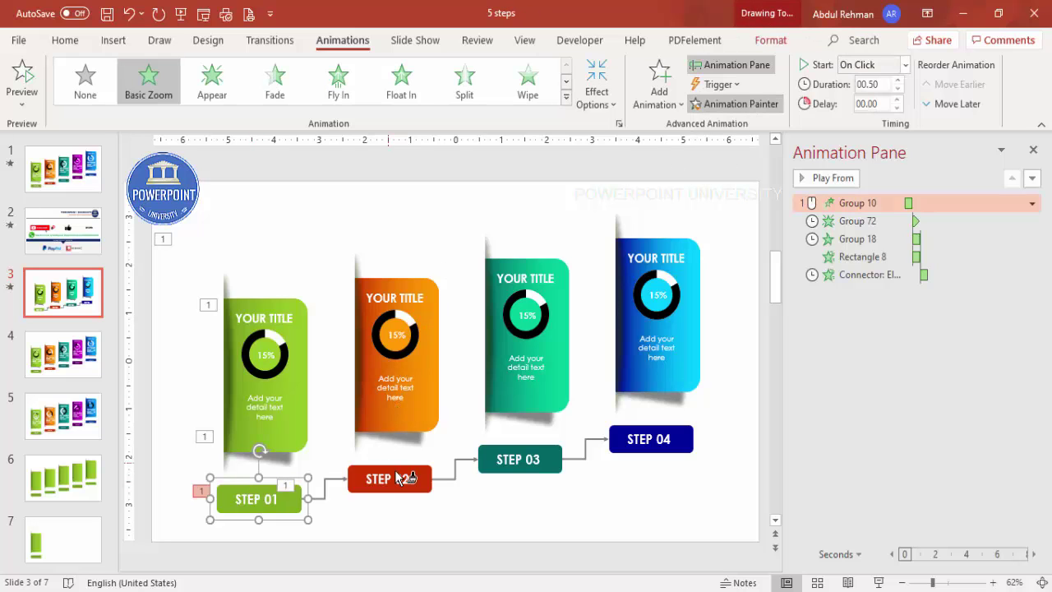
left_click(411, 479)
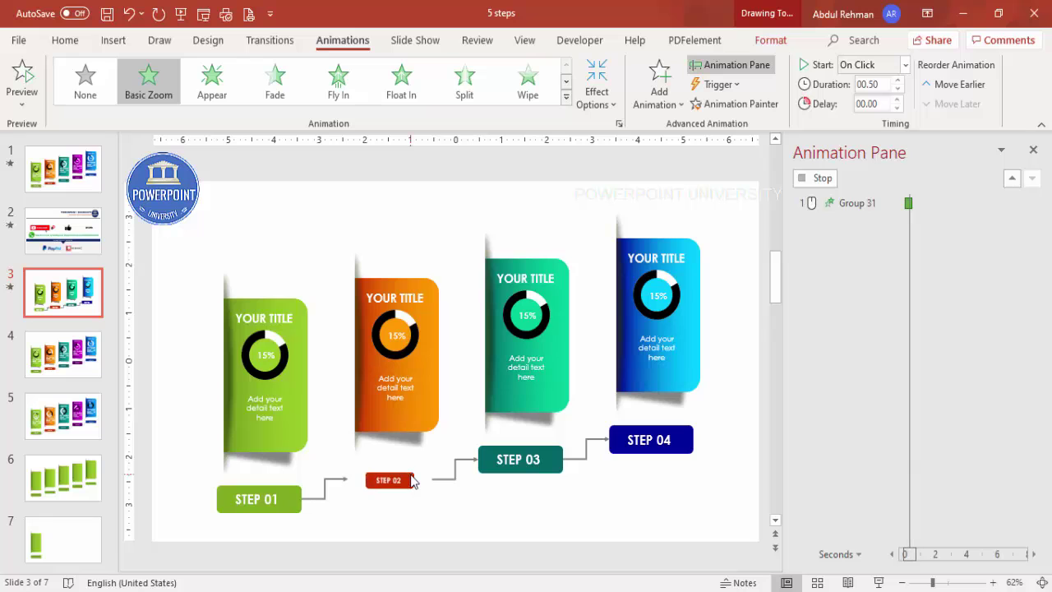
left_click(219, 318)
left_click(736, 105)
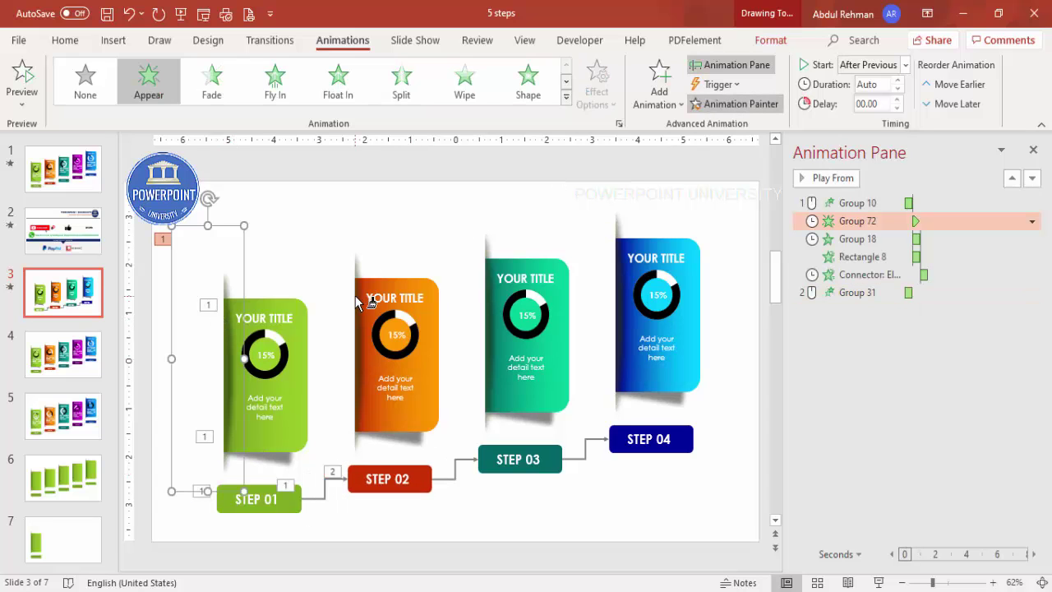
left_click(362, 304)
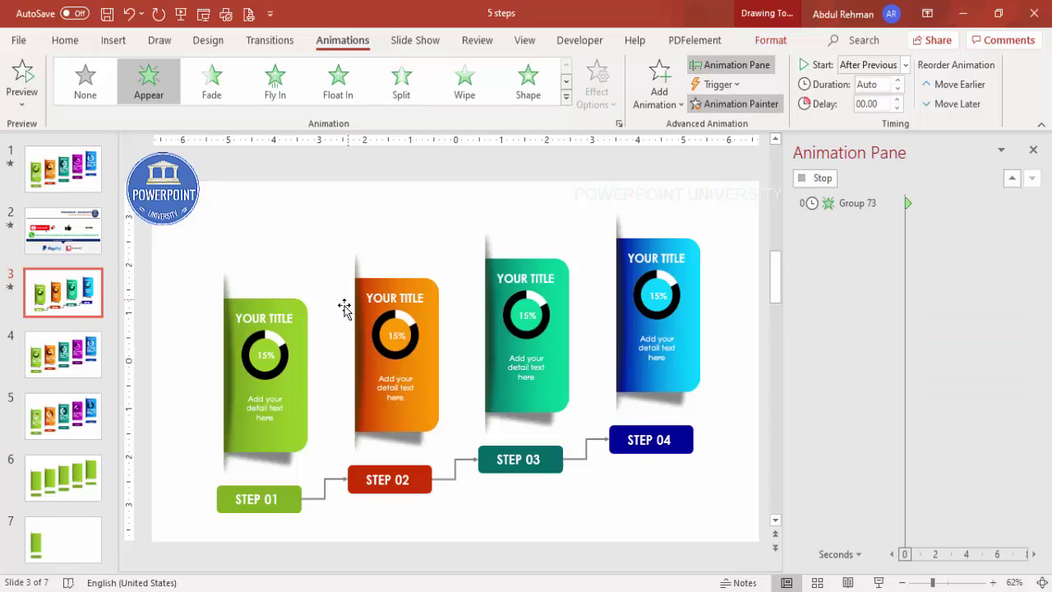
Step: Copy the green card's Stretch and lower-shadow Wipe onto the orange card and its shadow
left_click(279, 312)
left_click(759, 105)
left_click(433, 308)
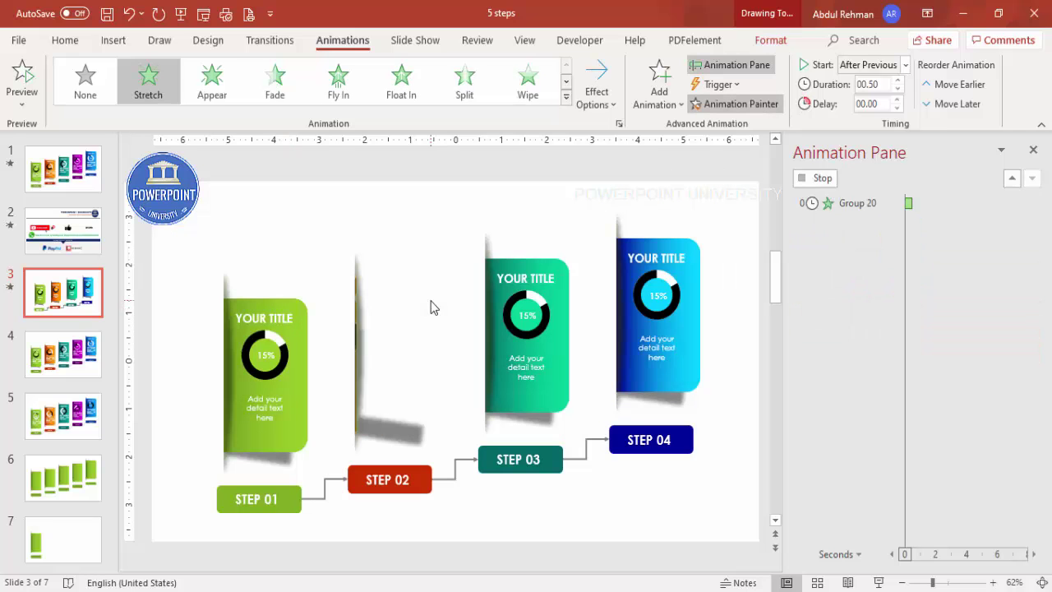
left_click(278, 459)
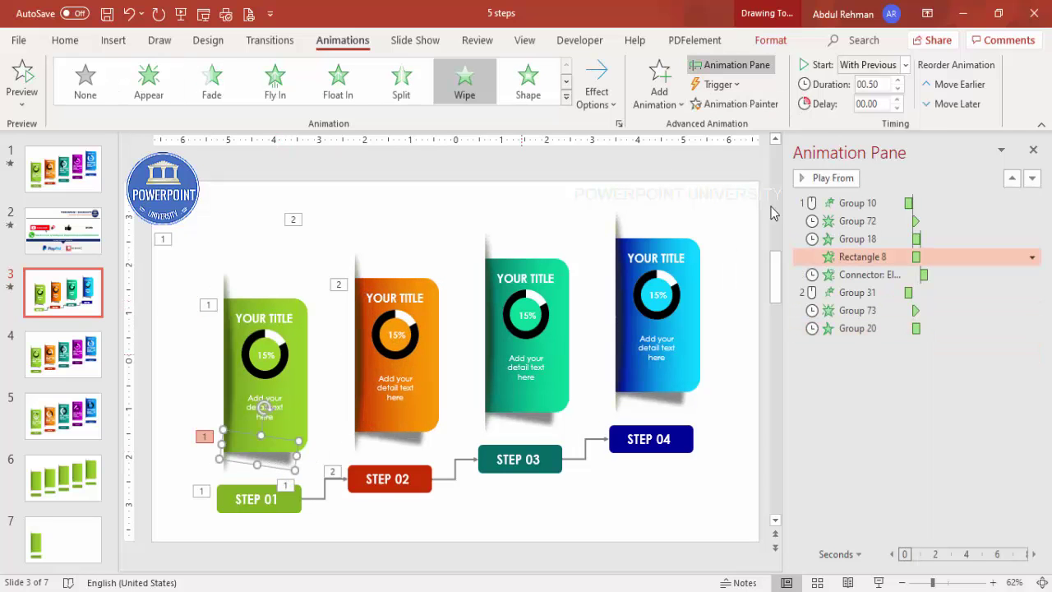
left_click(421, 435)
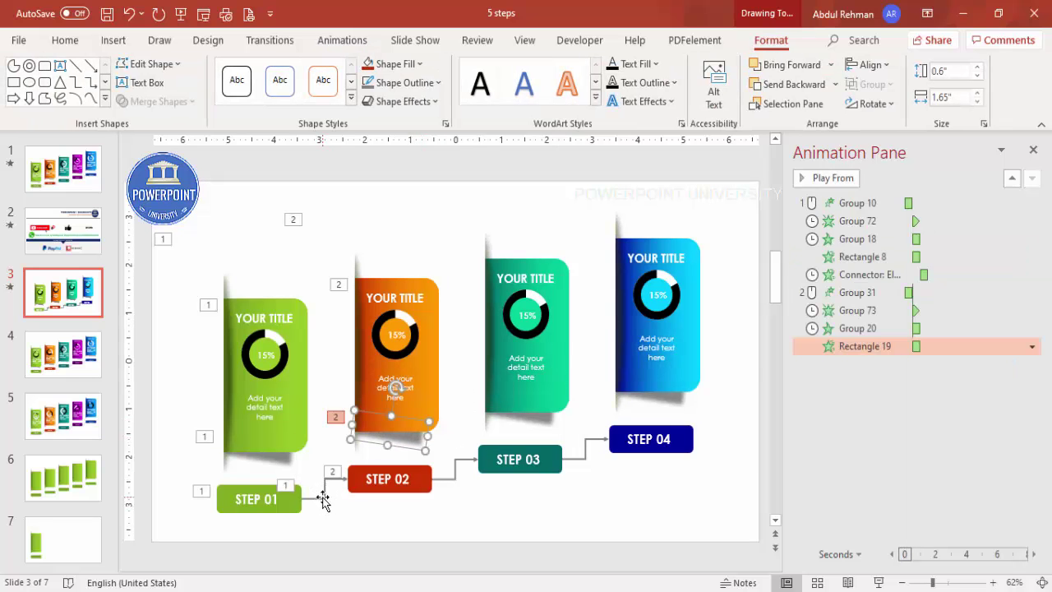
Step: Copy the connector's Wipe onto the STEP 02–03 connector and start the slide show
left_click(323, 500)
left_click(787, 103)
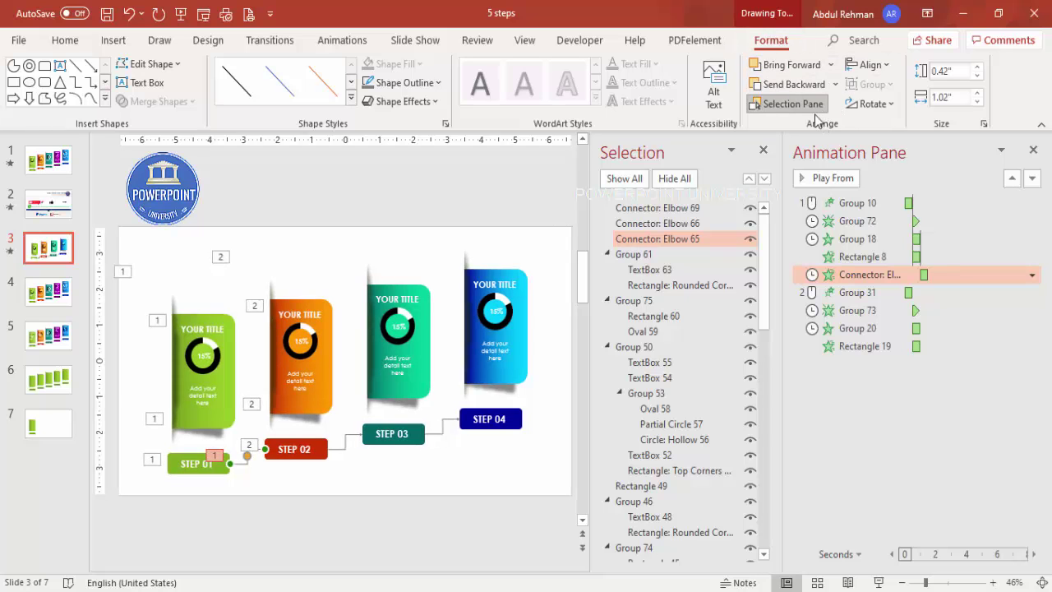
left_click(763, 150)
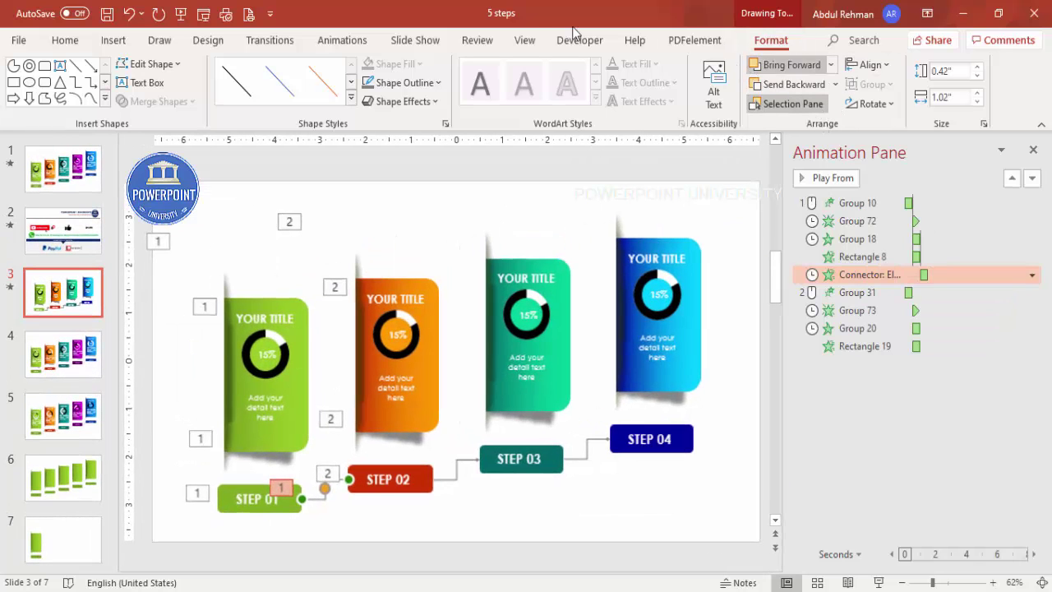
left_click(349, 45)
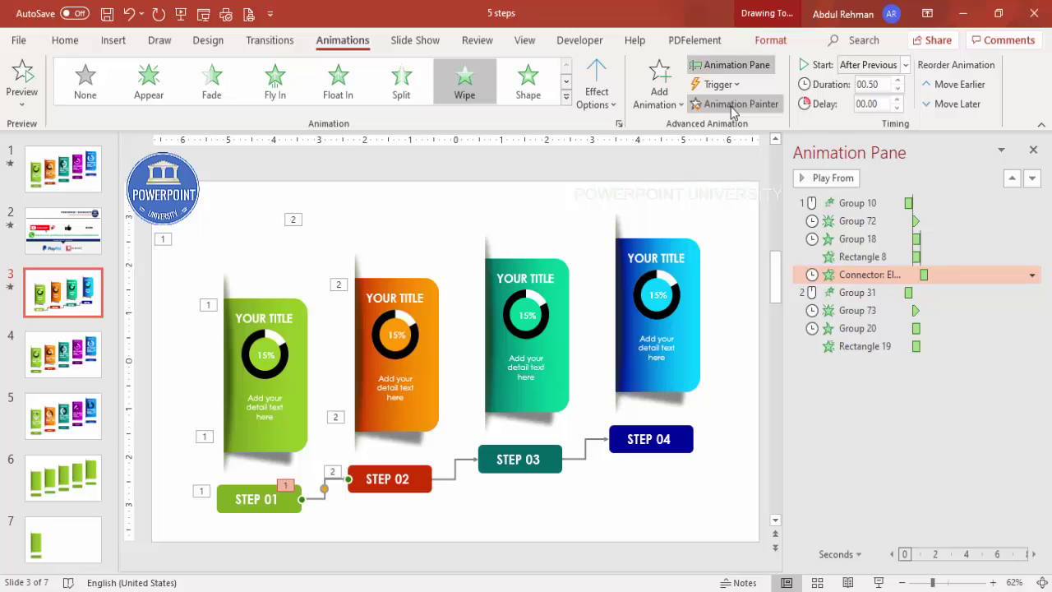
left_click(742, 106)
left_click(455, 474)
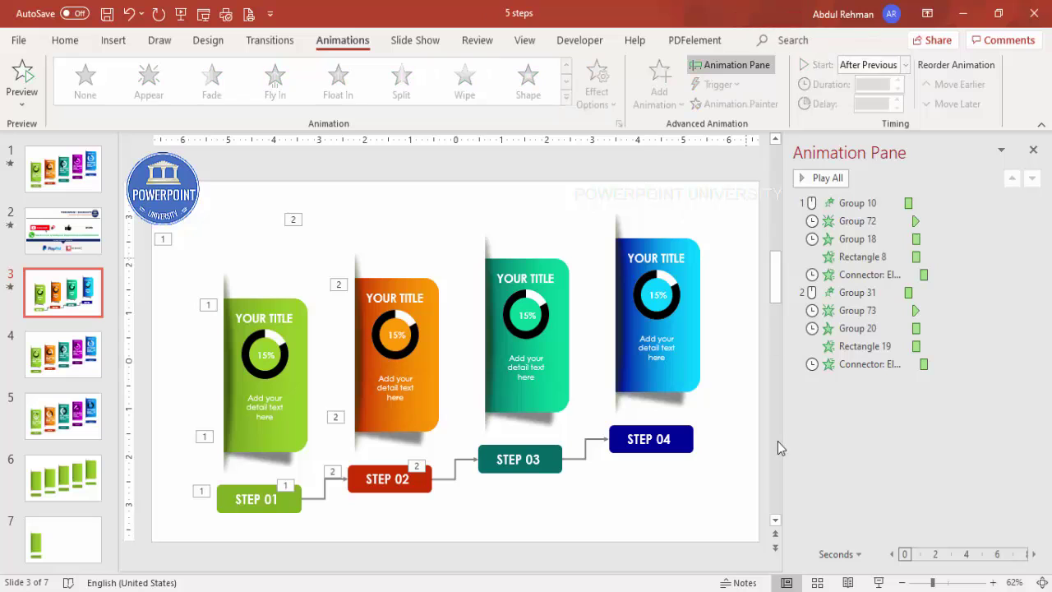
left_click(879, 581)
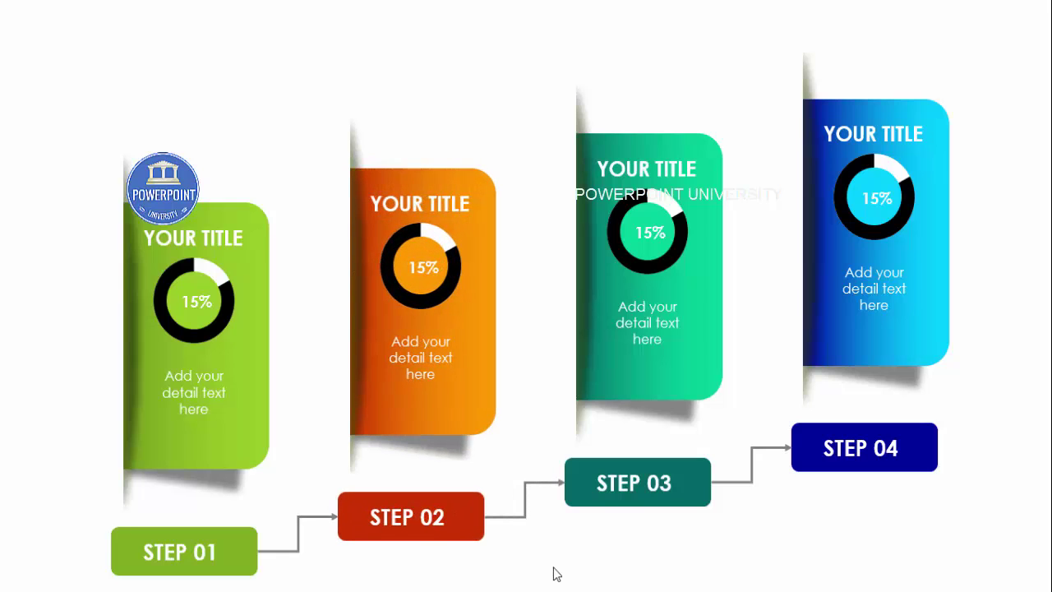
Step: Exit the slide show with Esc to return to Normal view
key("Escape")
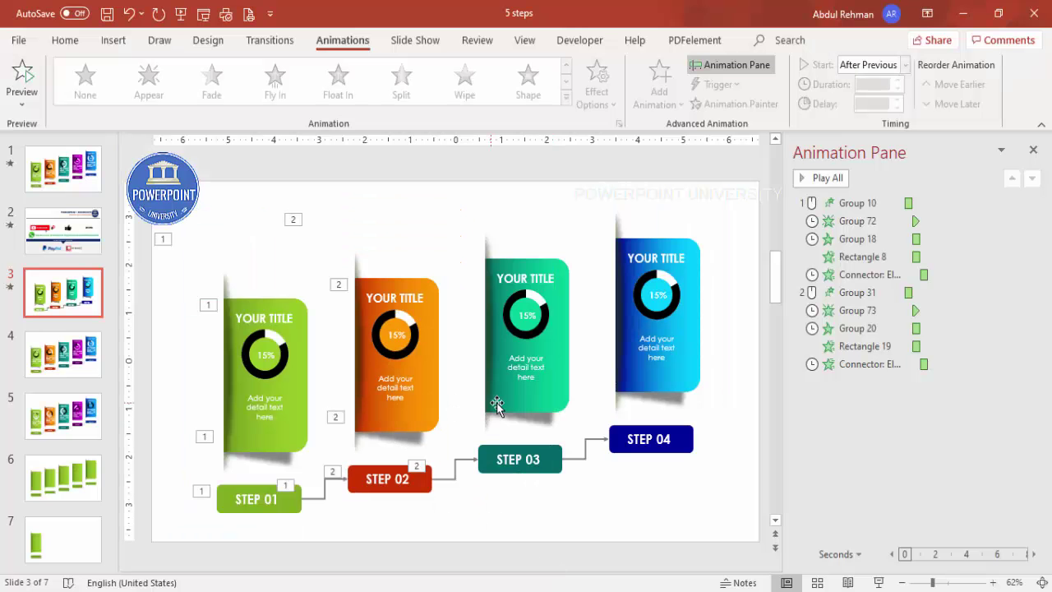